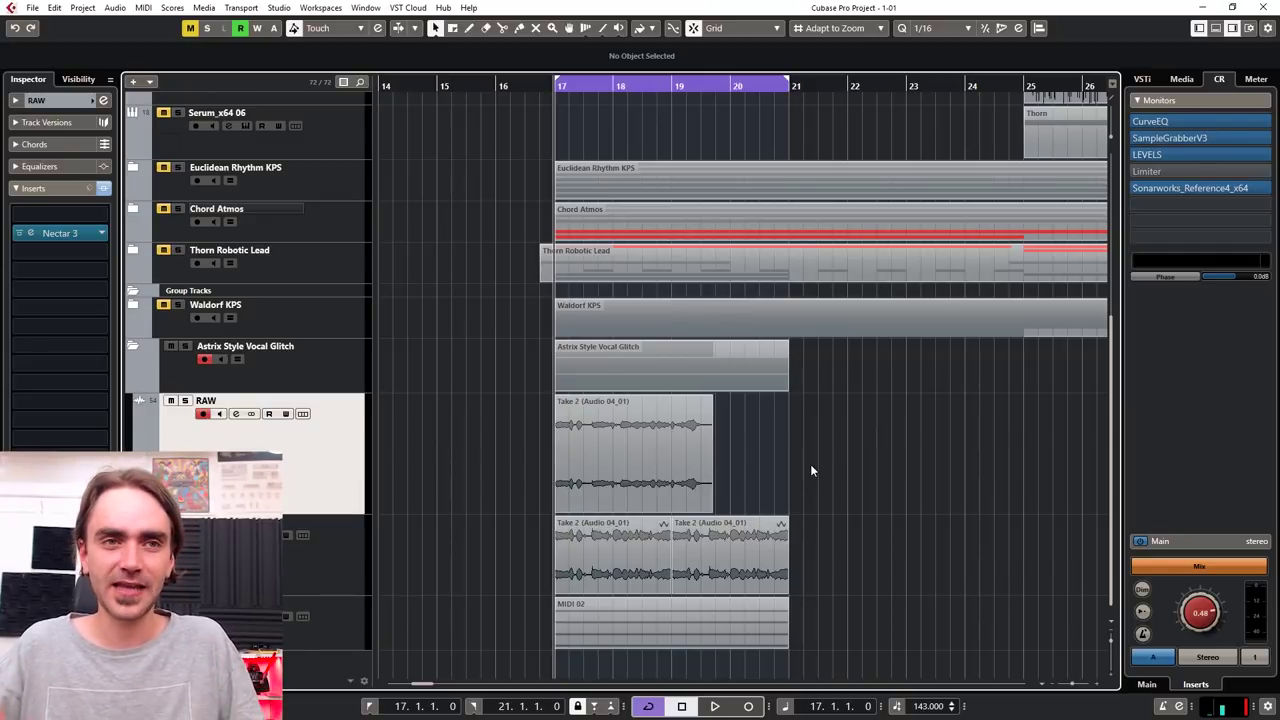
Play back the soloed RAW vocal take with its inserts bypassed.
click(644, 437)
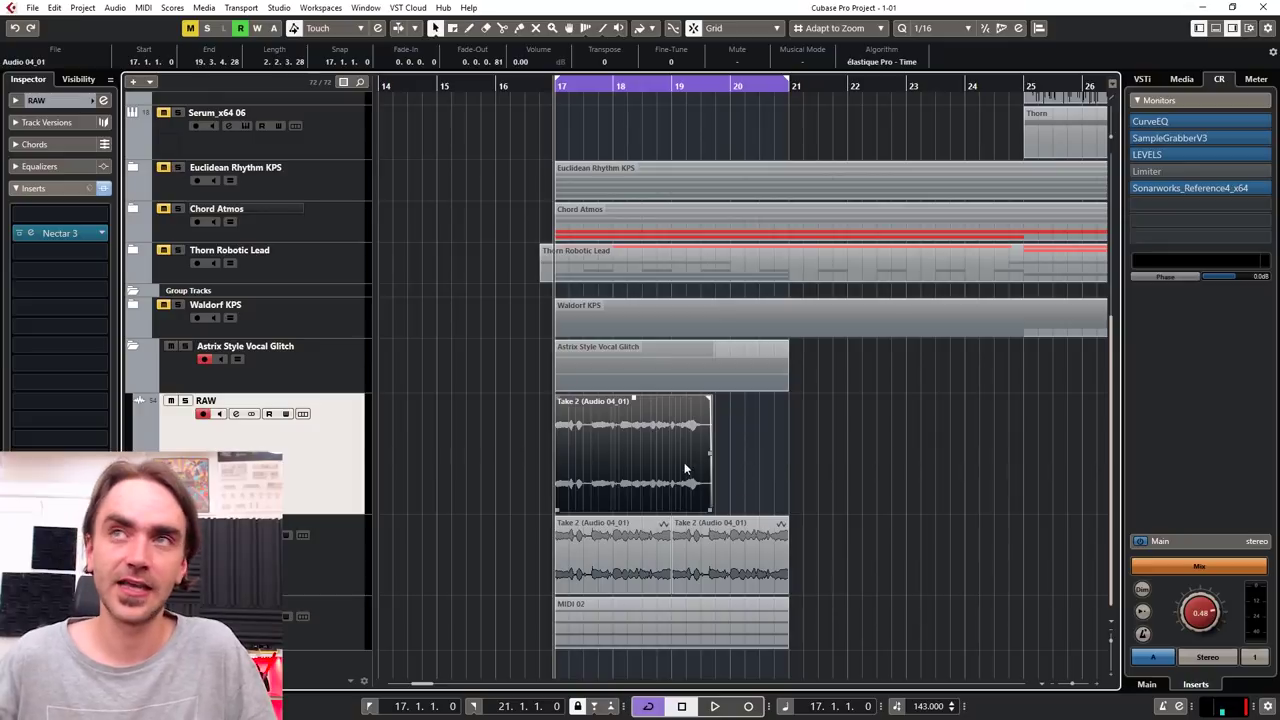
click(736, 483)
key(space)
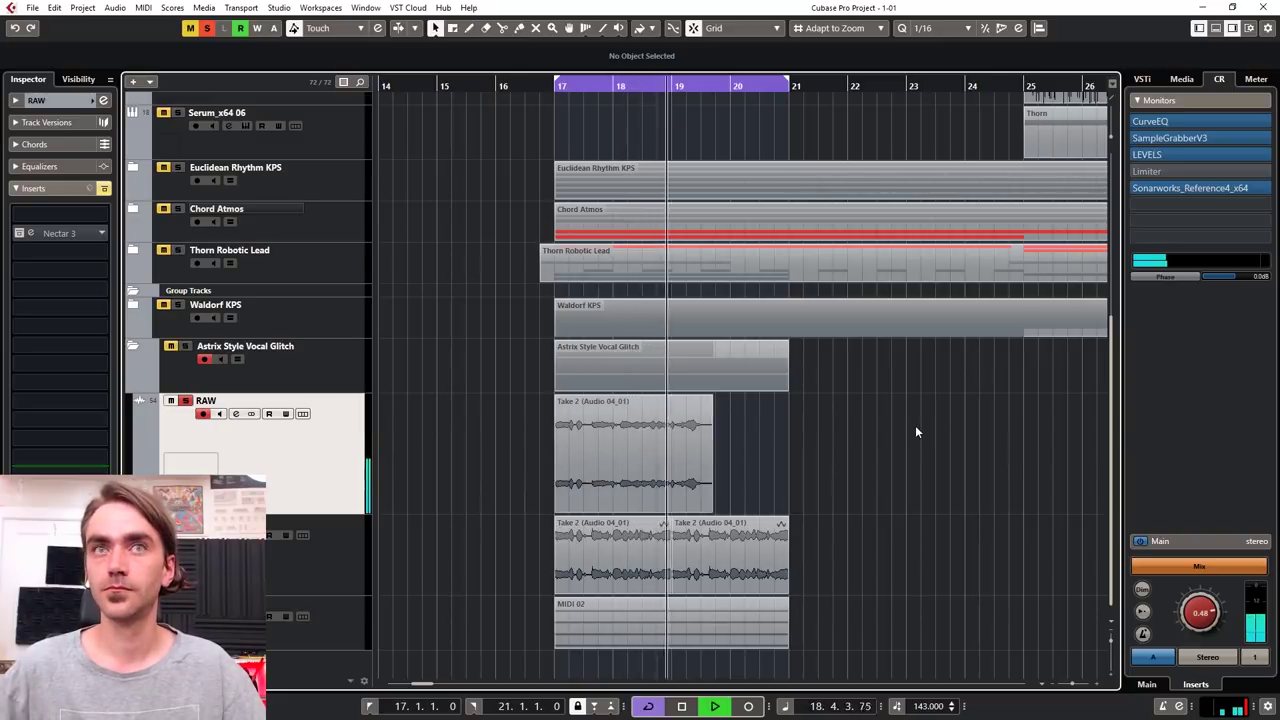
key(space)
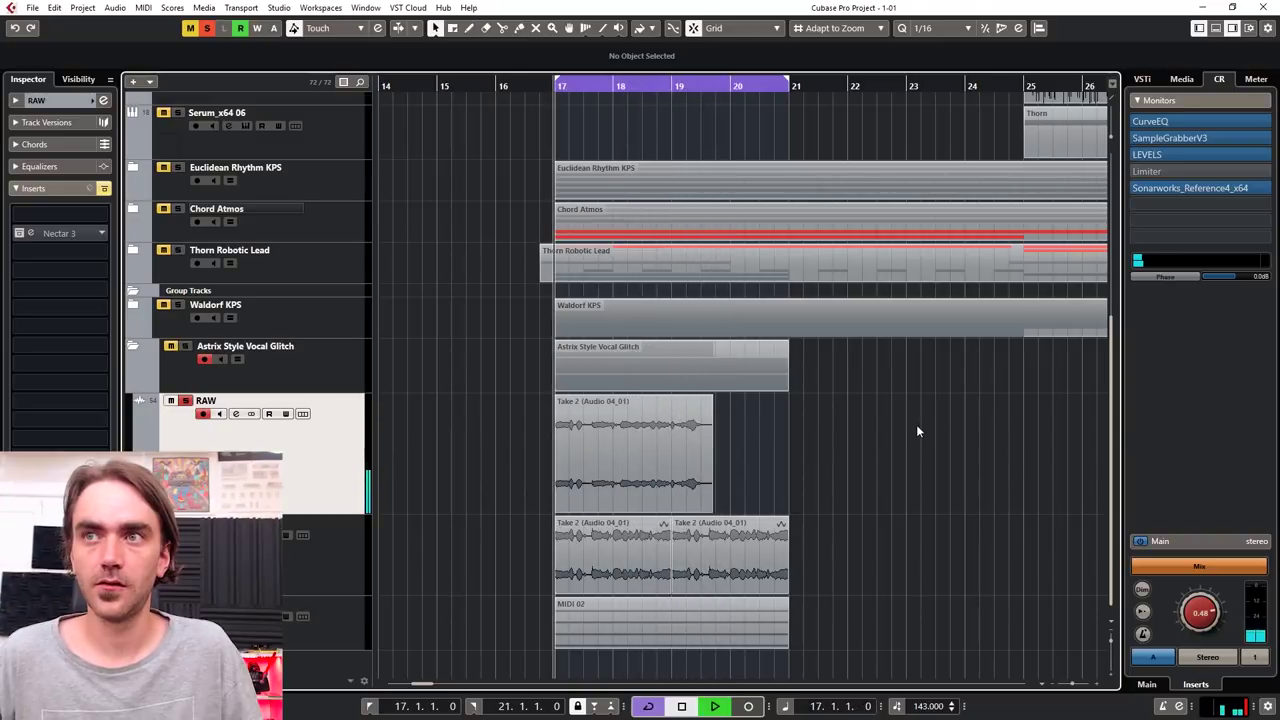
key(space)
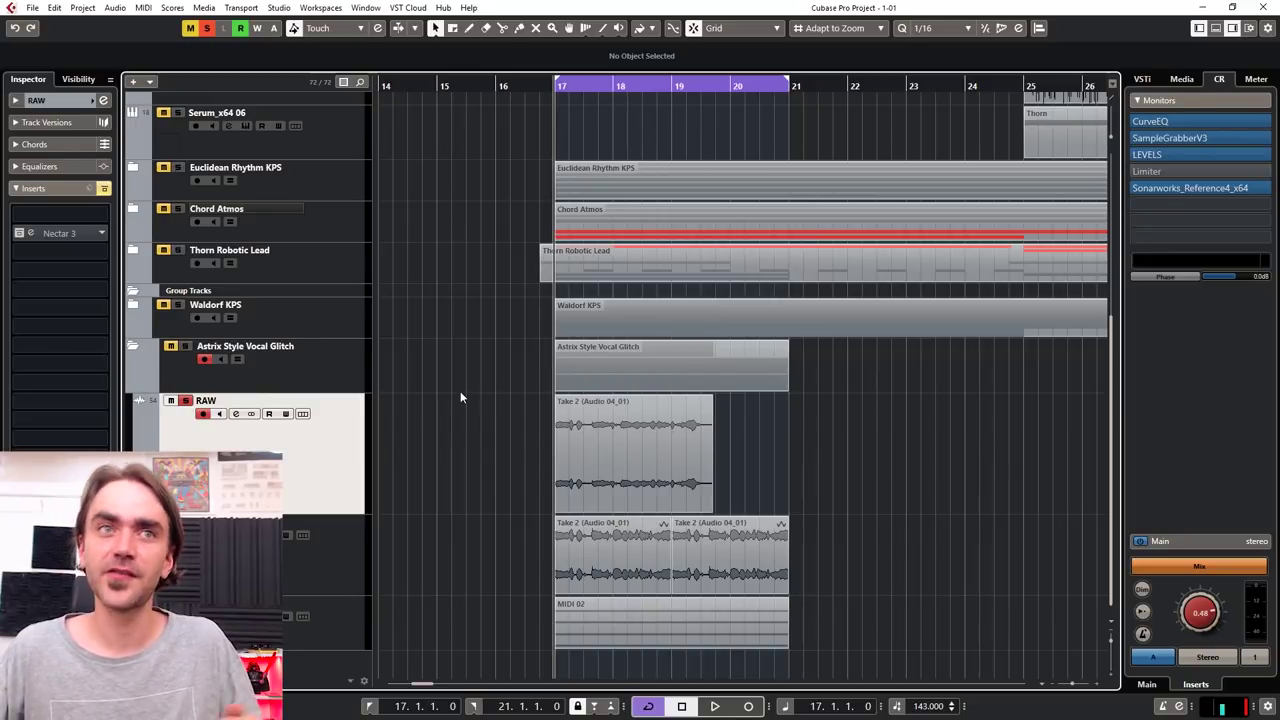
Reactivate the Nectar 3 insert on the RAW track and play back the processed vocal.
click(16, 231)
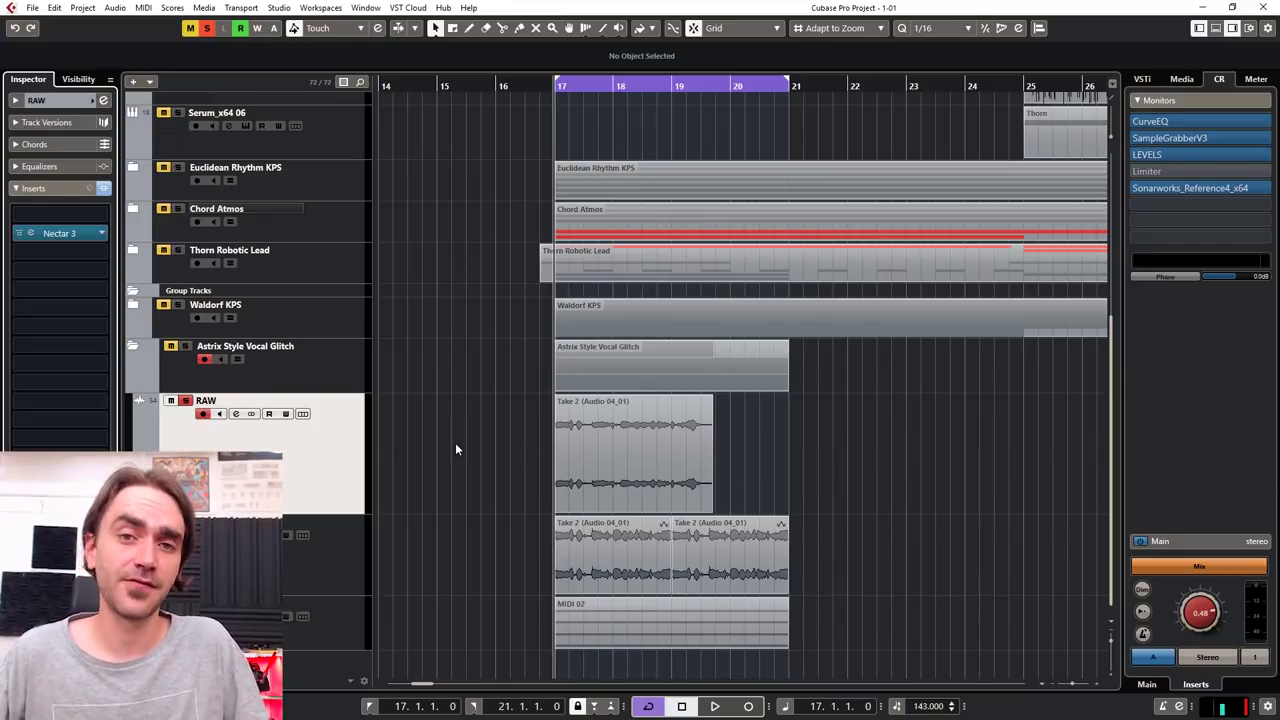
key(space)
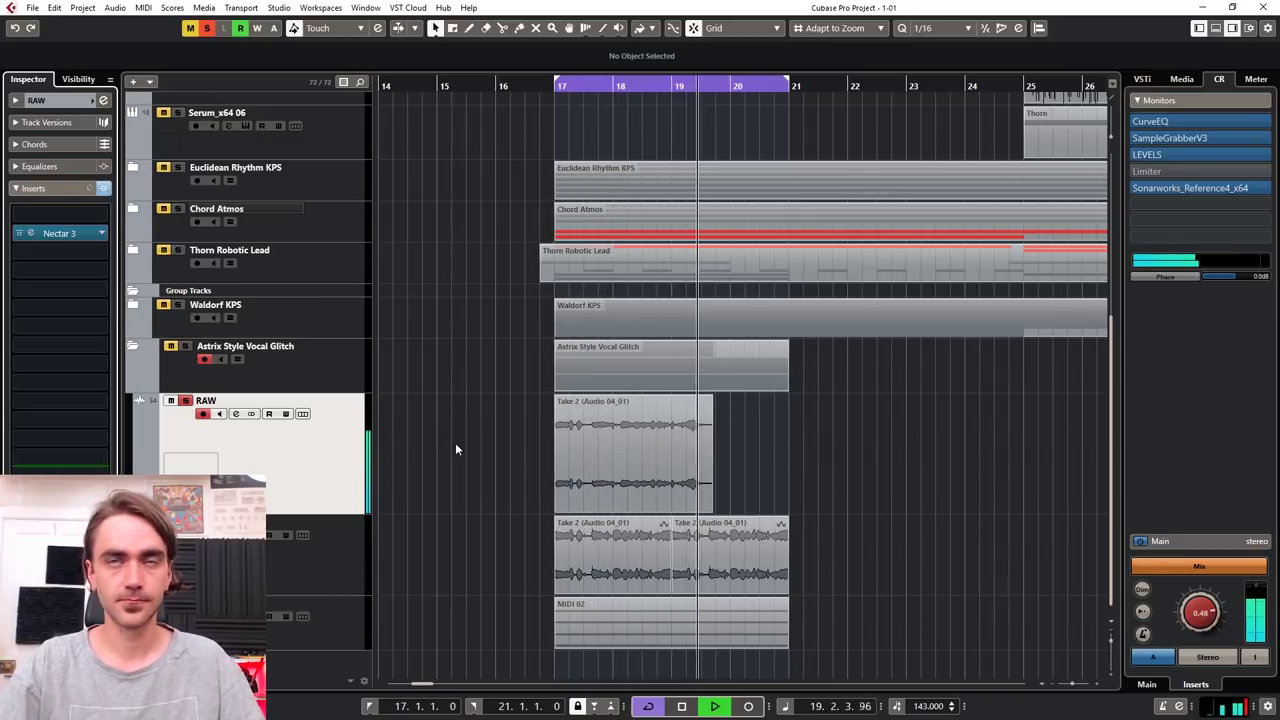
key(space)
Render the Take 2 (Audio 04_01) event on the RAW track in place with the current settings.
drag(746, 453, 575, 488)
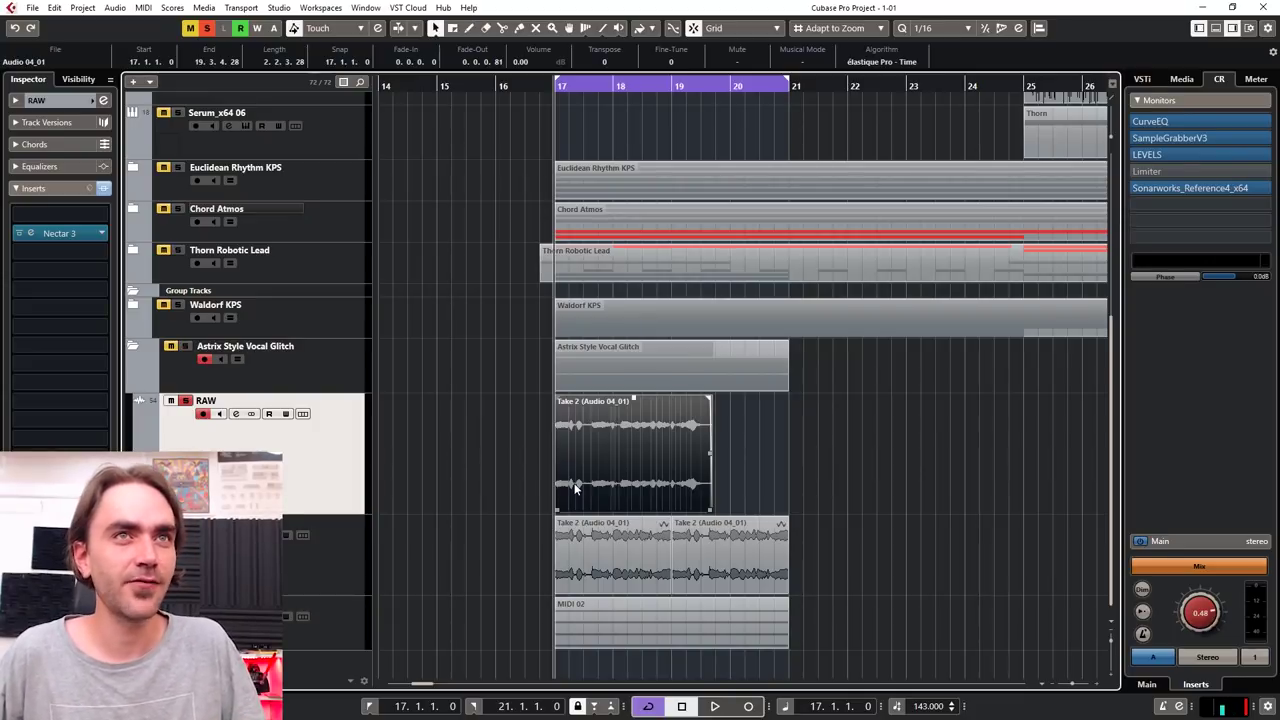
right_click(597, 458)
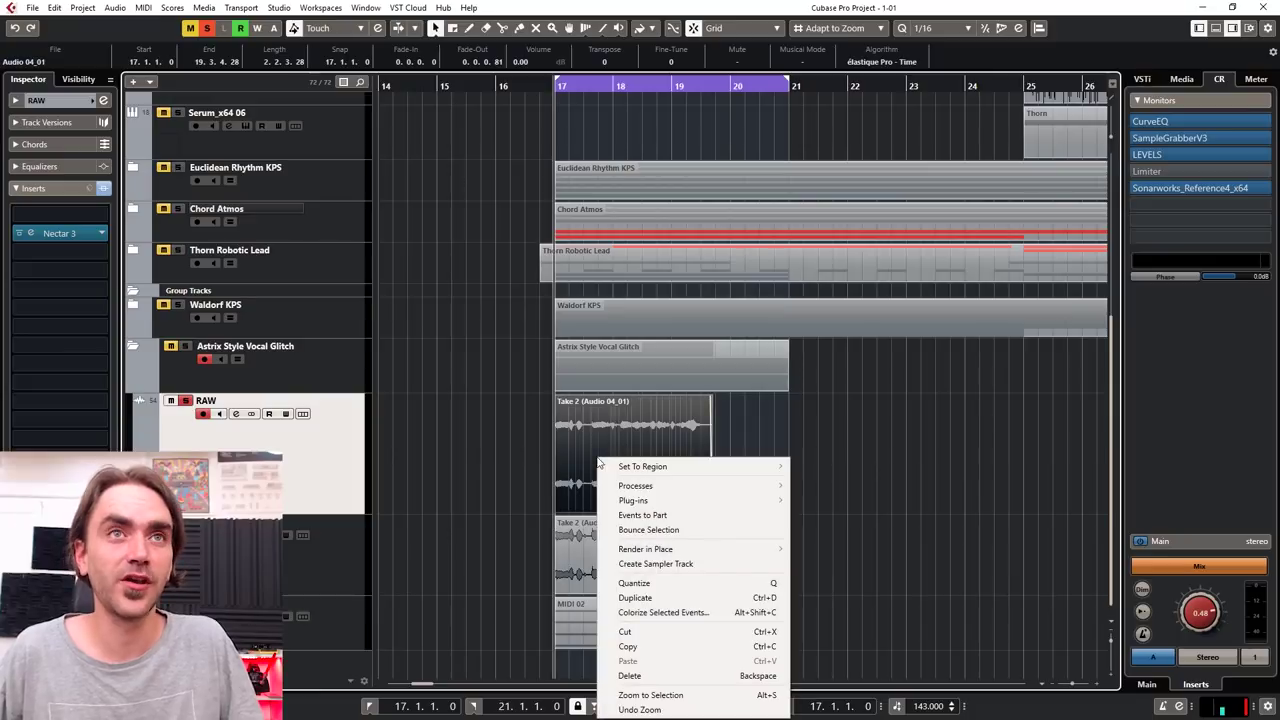
mouse_move(697, 549)
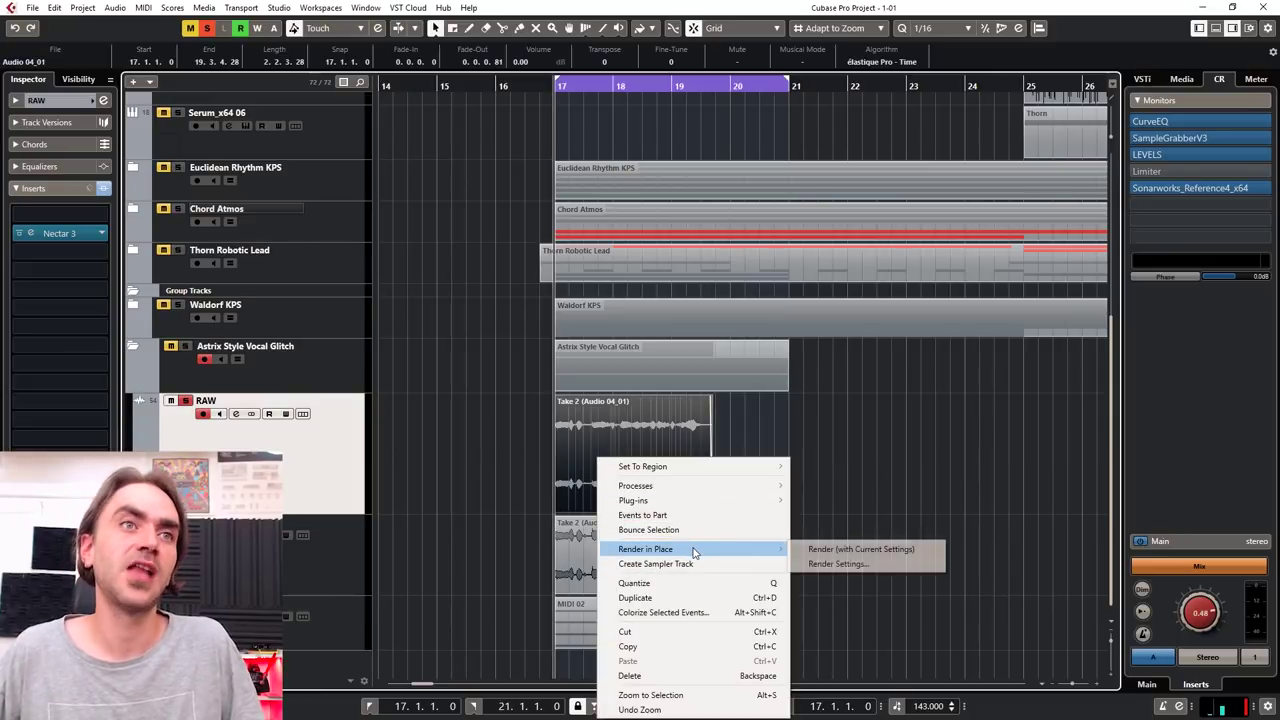
click(867, 553)
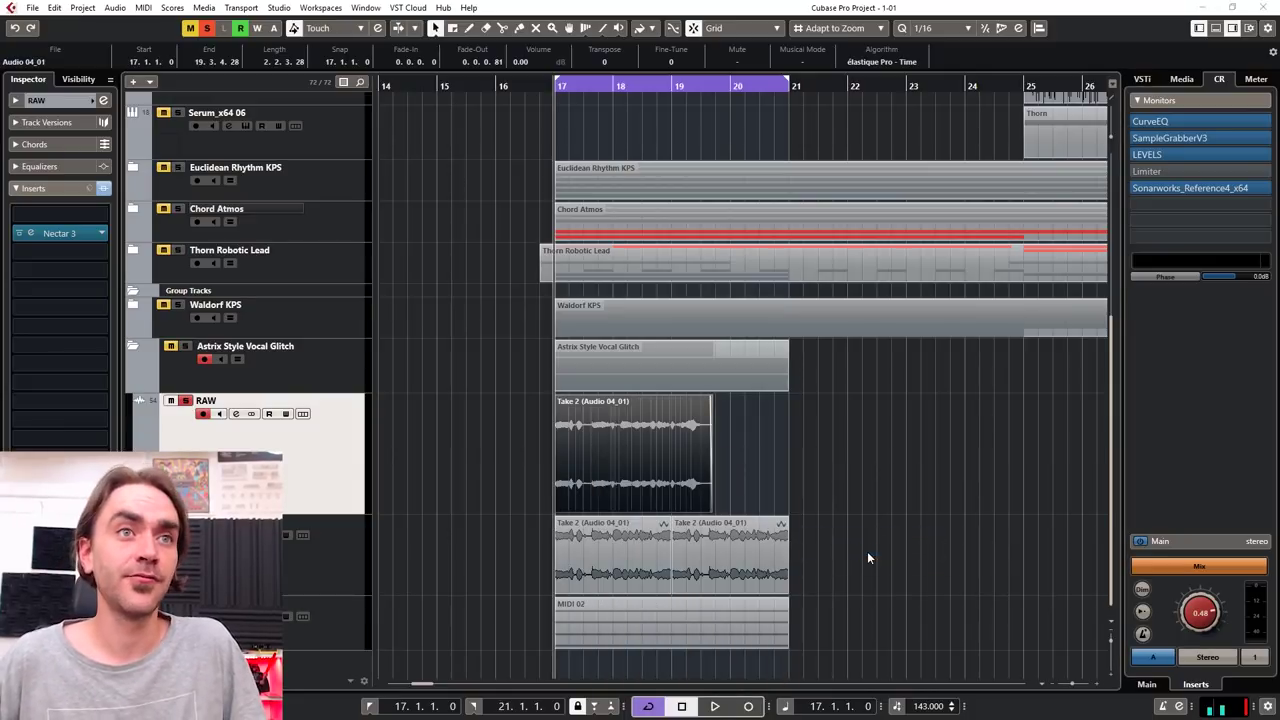
Cut the rendered vocal event so it ends at 19.3.1.0 and give its end a short 0.0.0.33 fade-out.
key(3)
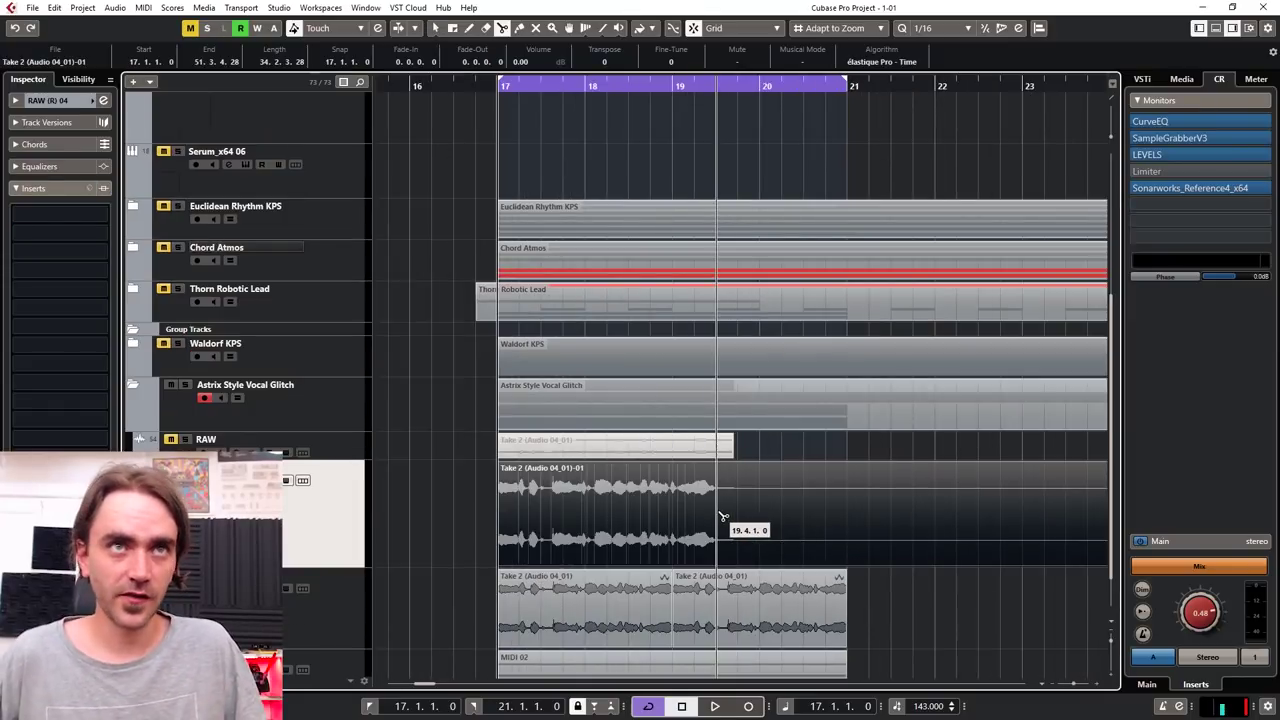
click(722, 516)
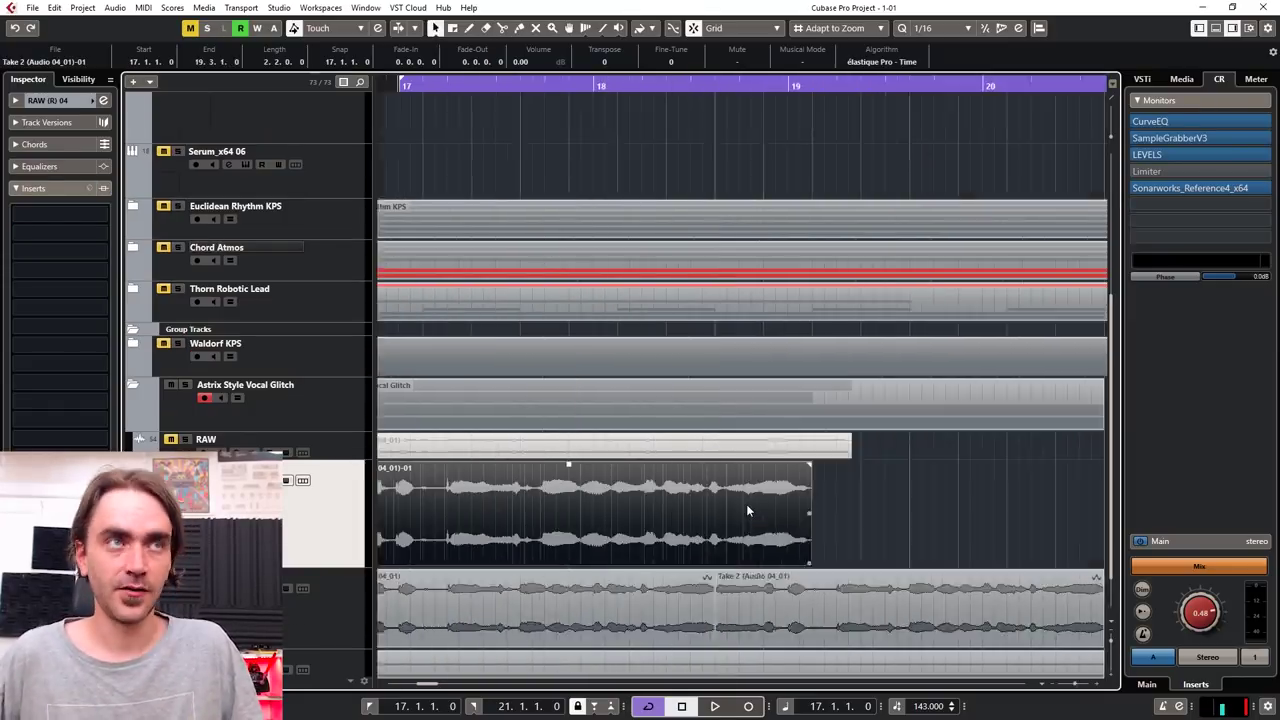
key(1)
drag(881, 465, 878, 465)
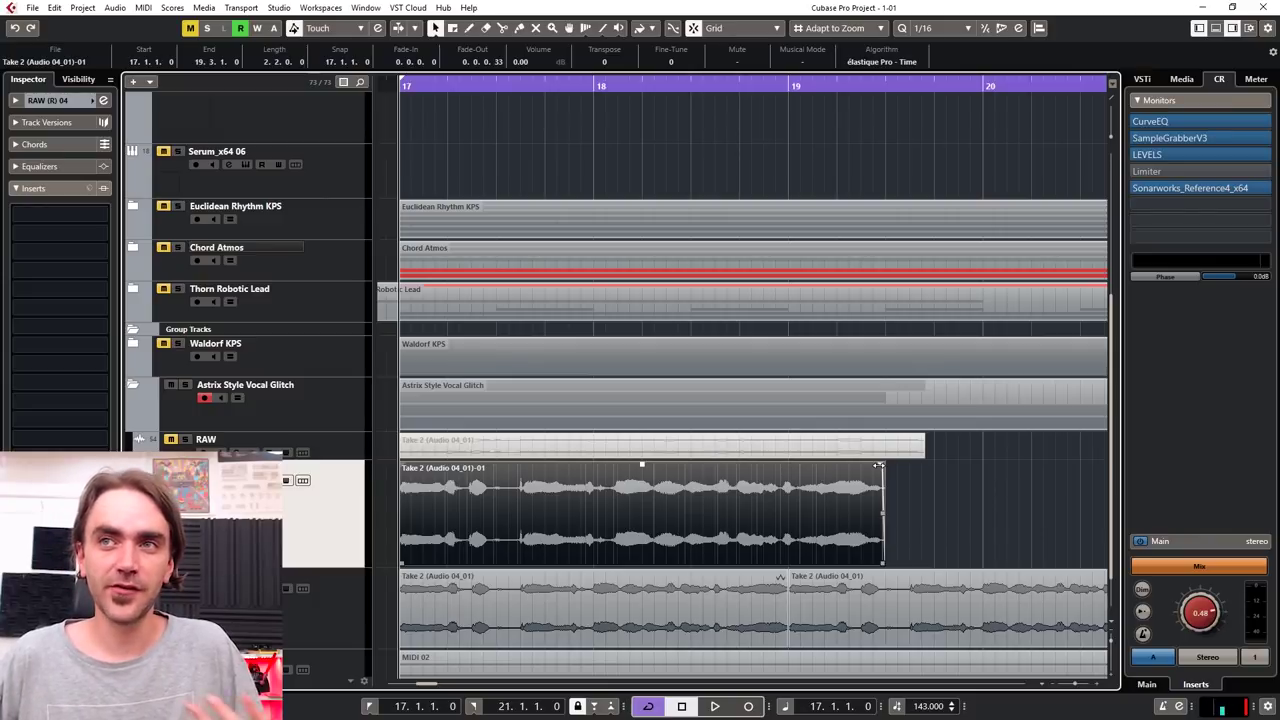
Open the rendered vocal event for sample editing and align its phrase onsets to the grid with Free Warp markers.
double_click(472, 506)
drag(382, 440, 370, 443)
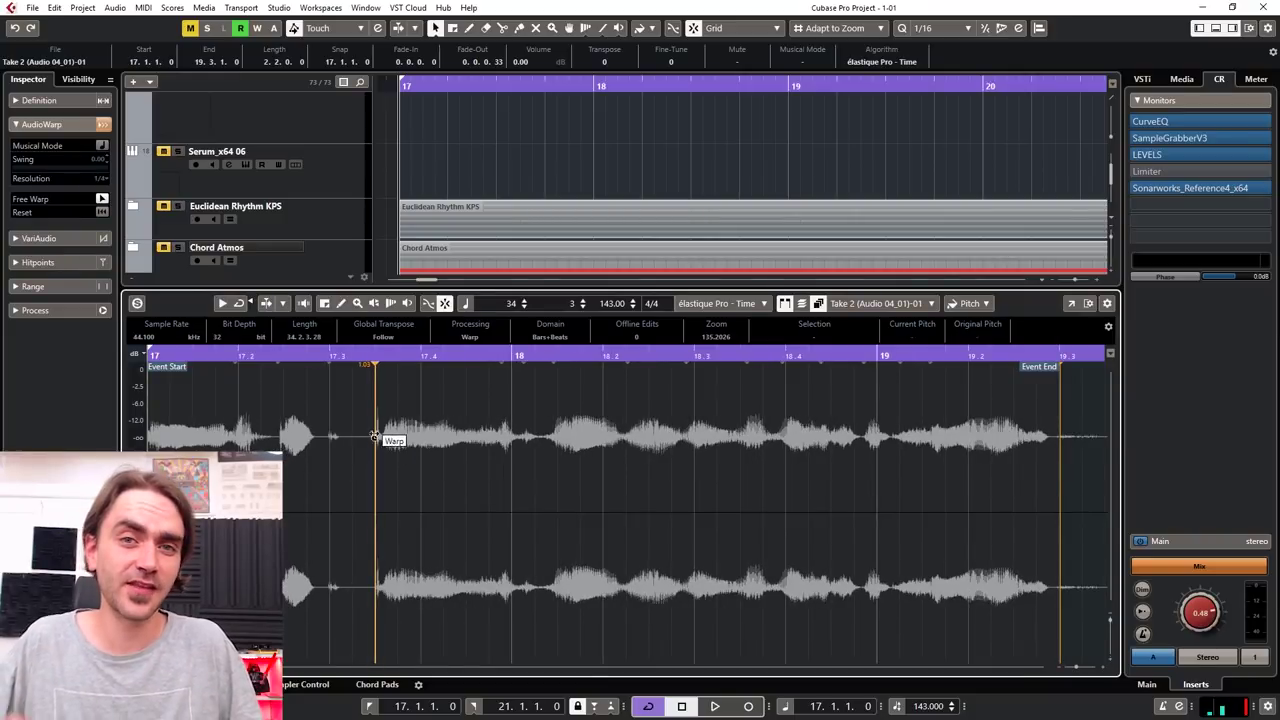
drag(290, 442, 284, 440)
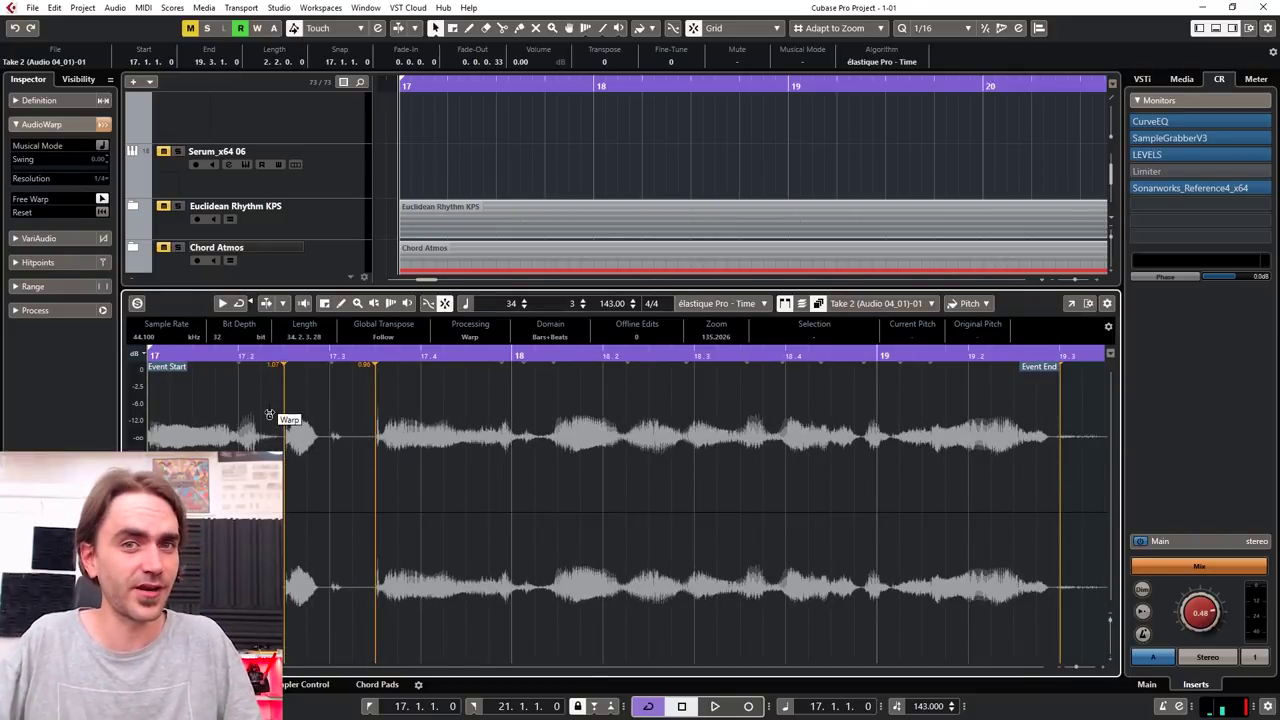
click(557, 440)
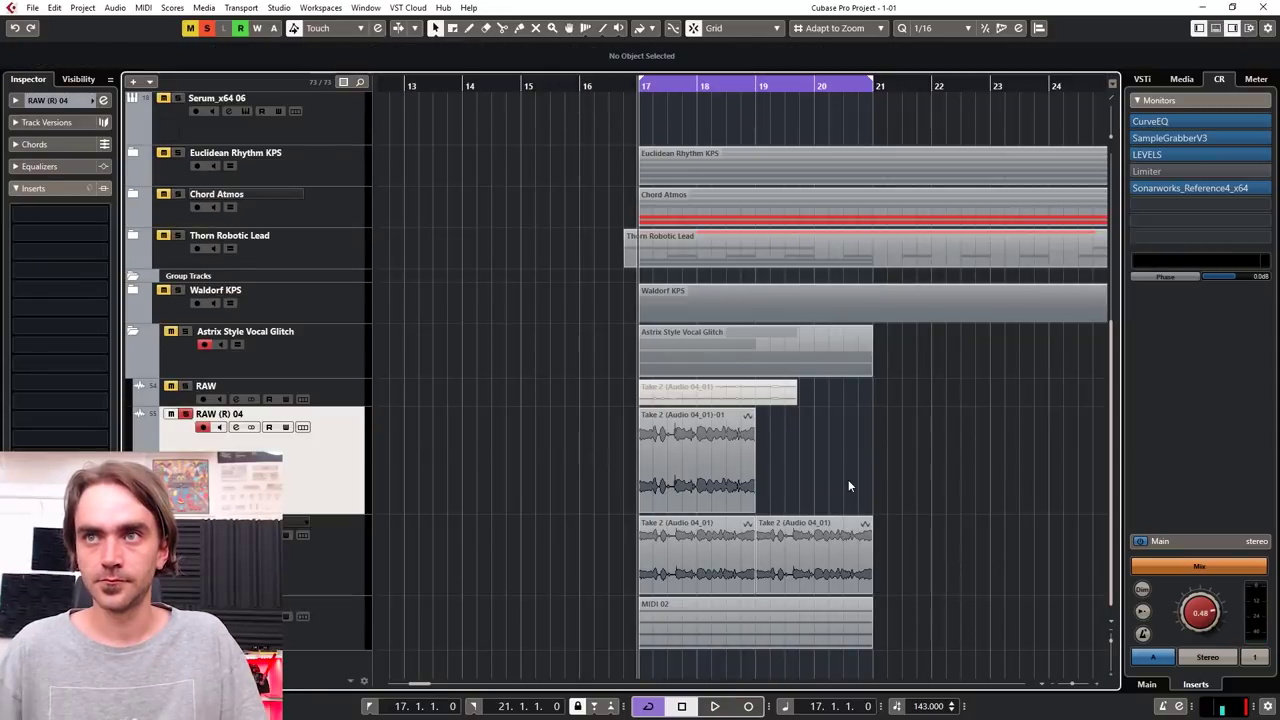
Repeat the warped event on RAW (R) 04 once so the vocal fills bars 17 to 21.
click(741, 456)
drag(755, 468, 791, 466)
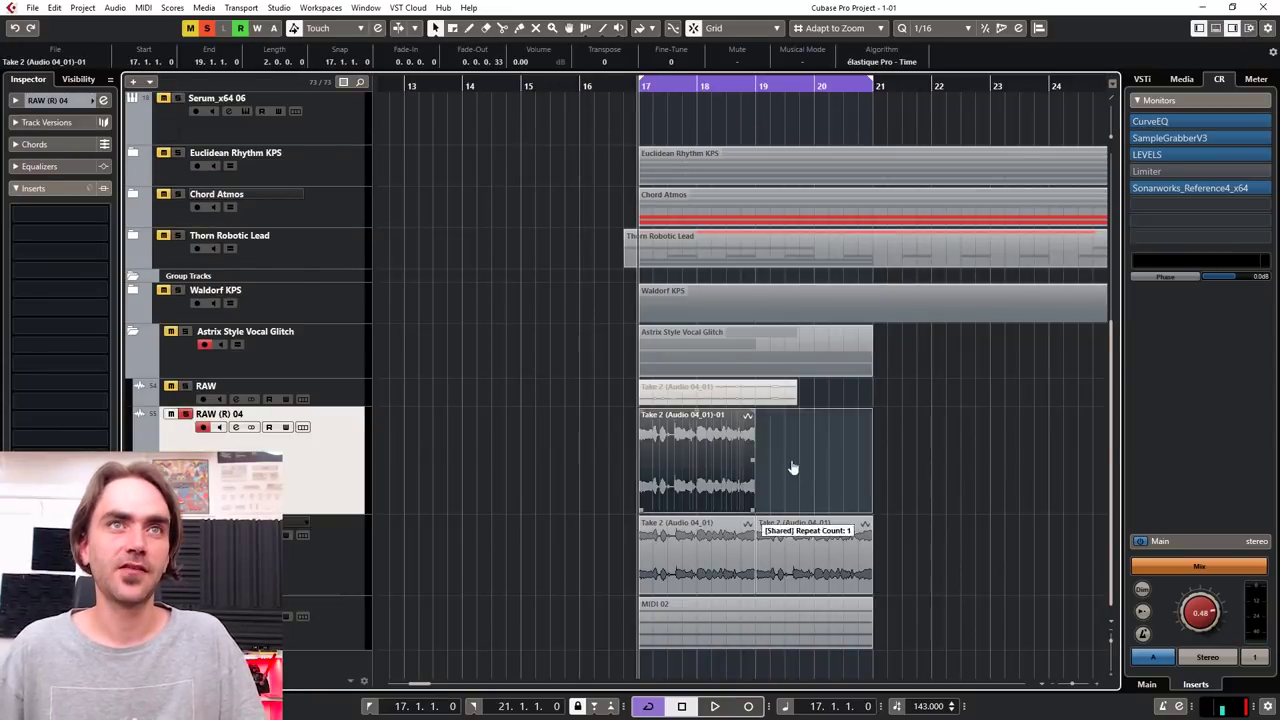
click(909, 447)
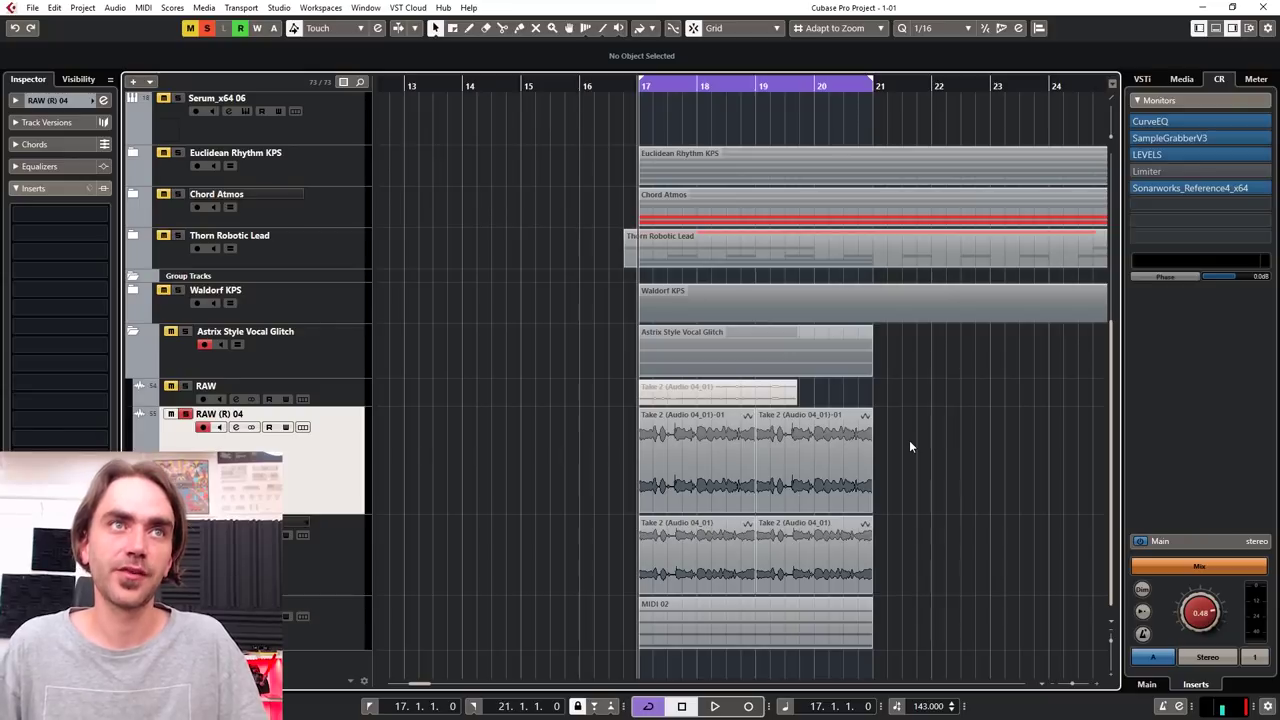
Load IWish64 in the first insert slot of RAW (R) 04 and try reducing its voice count from poly to Mono.
click(62, 214)
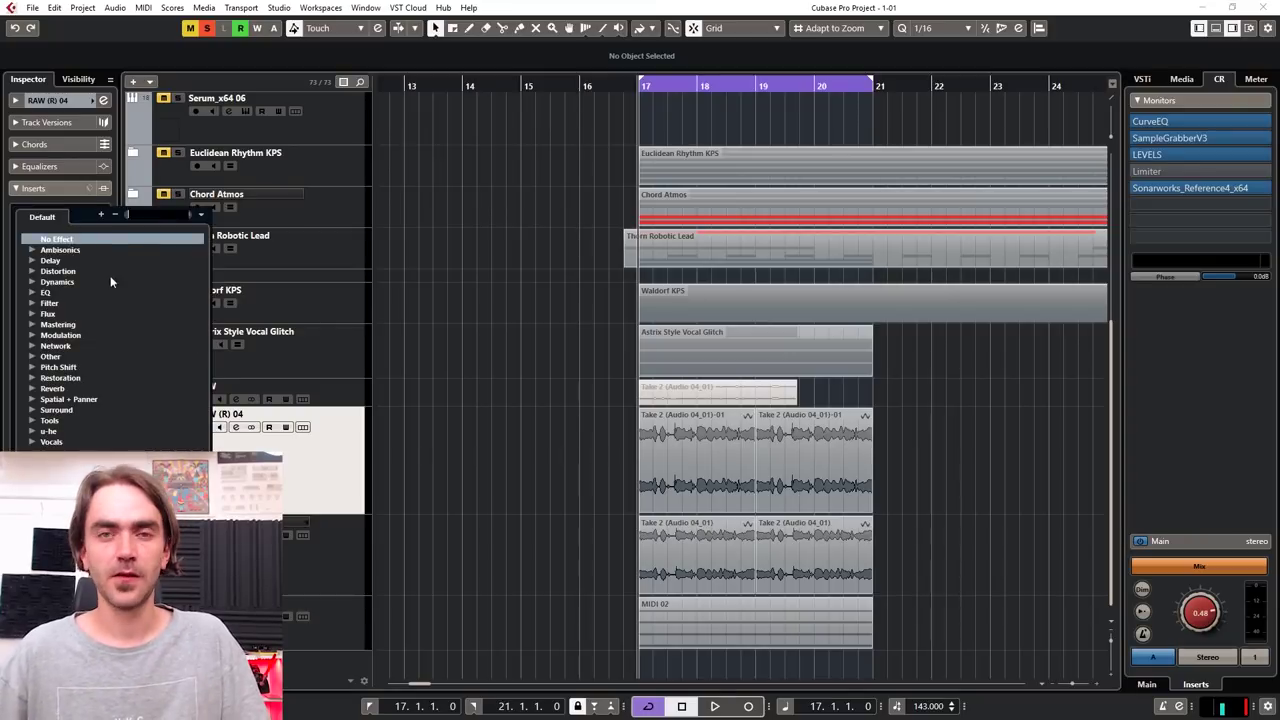
text(iwish)
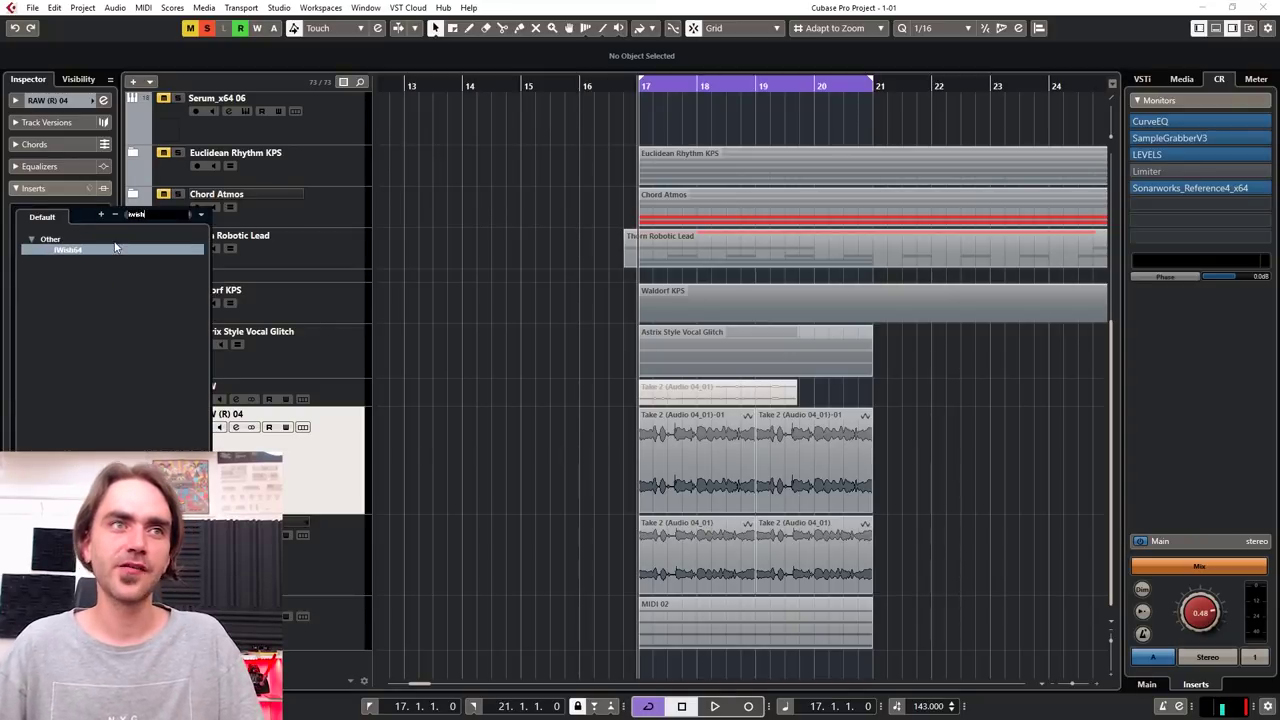
click(72, 249)
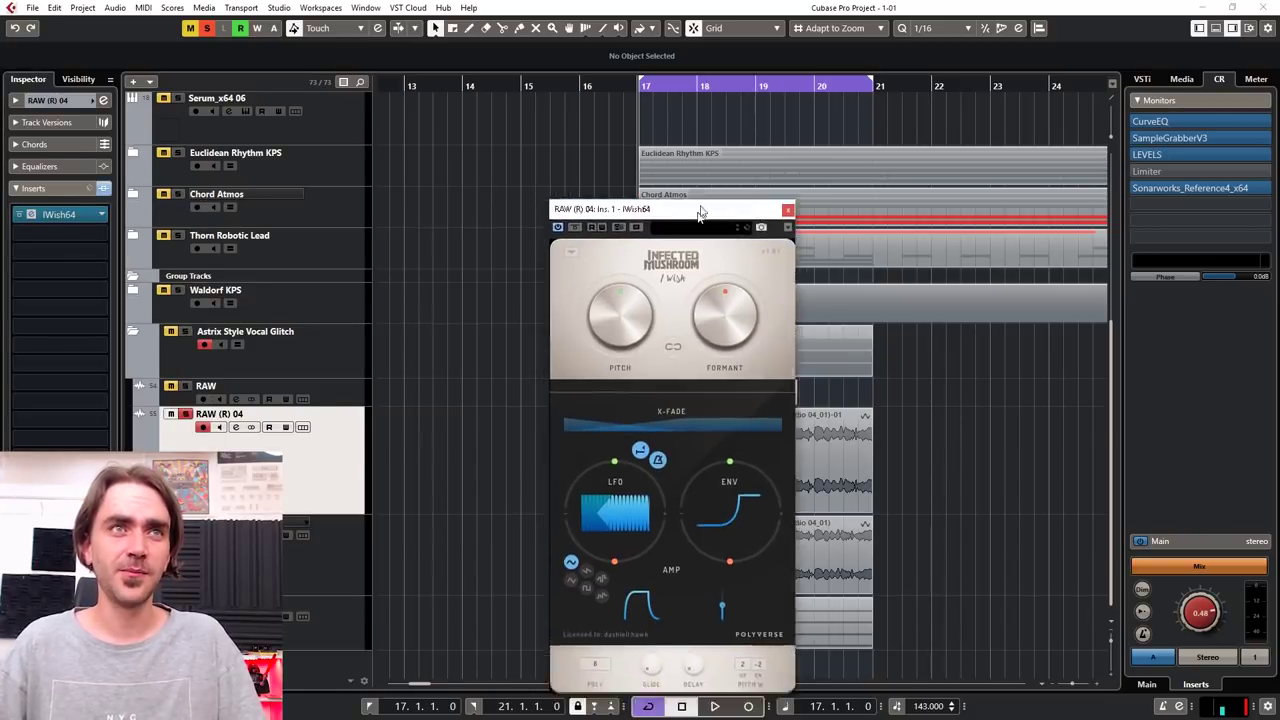
drag(697, 216, 888, 160)
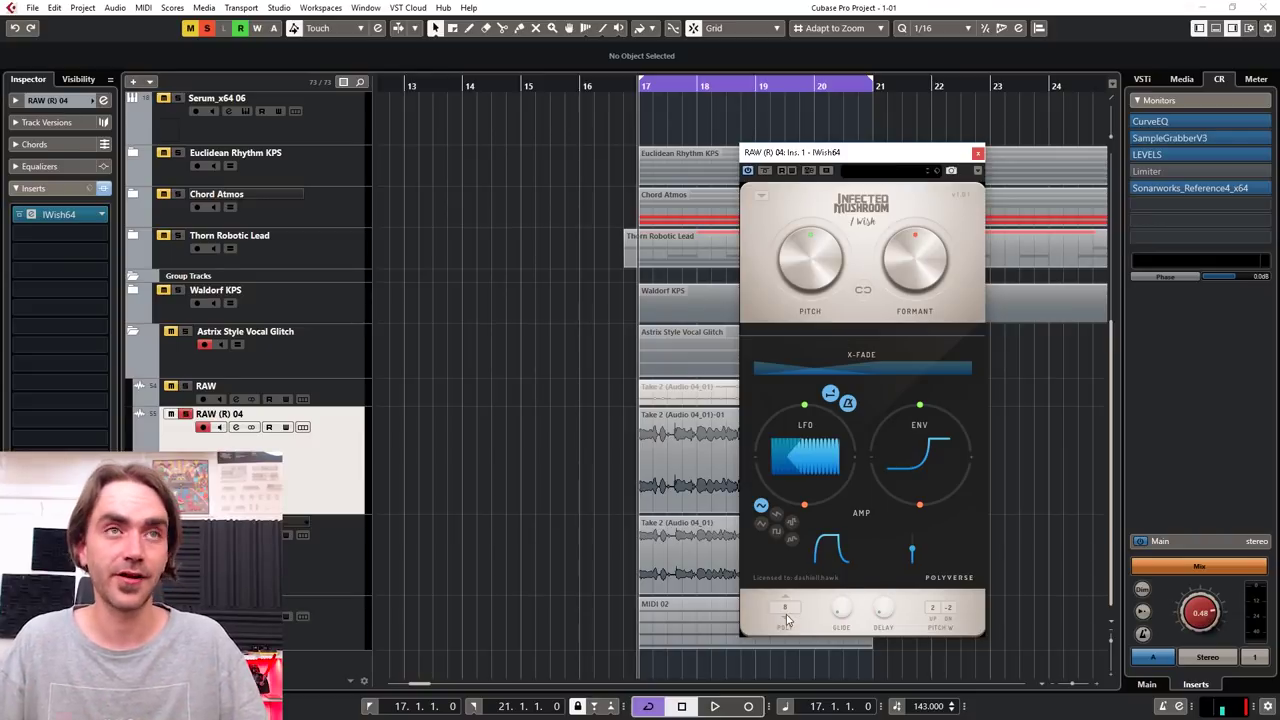
scroll(786, 622, down, 1)
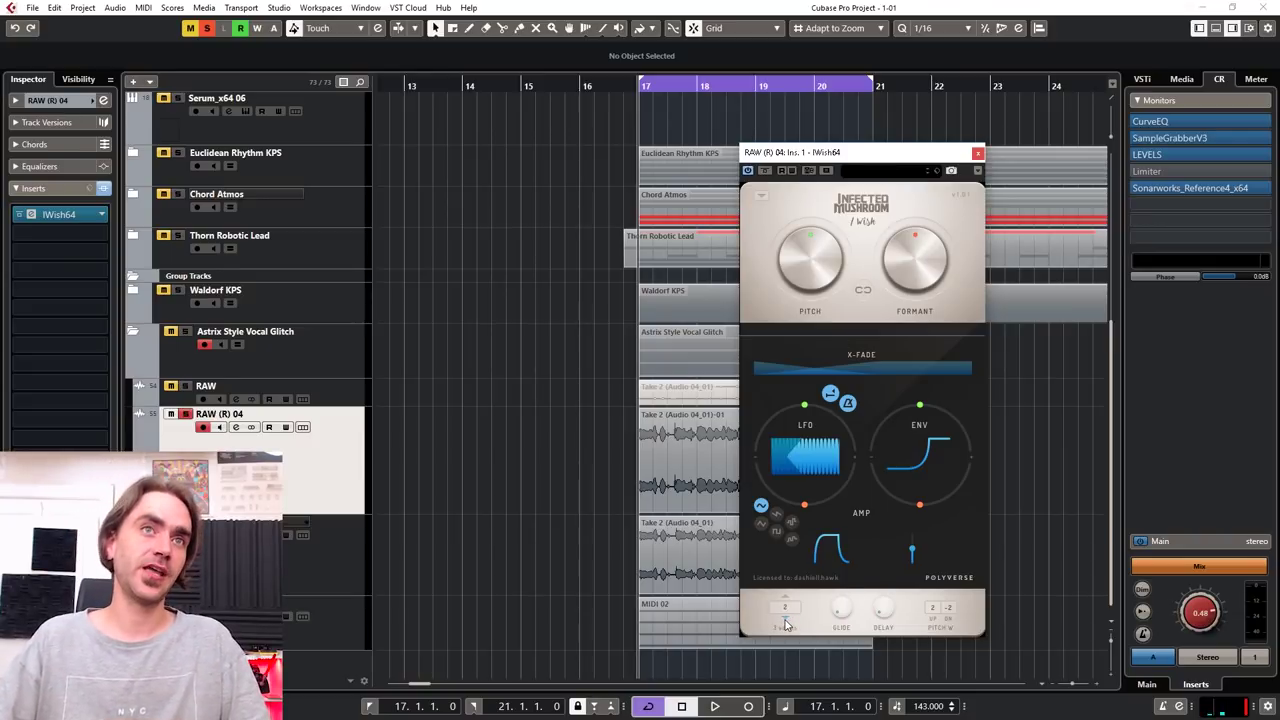
scroll(786, 622, down, 1)
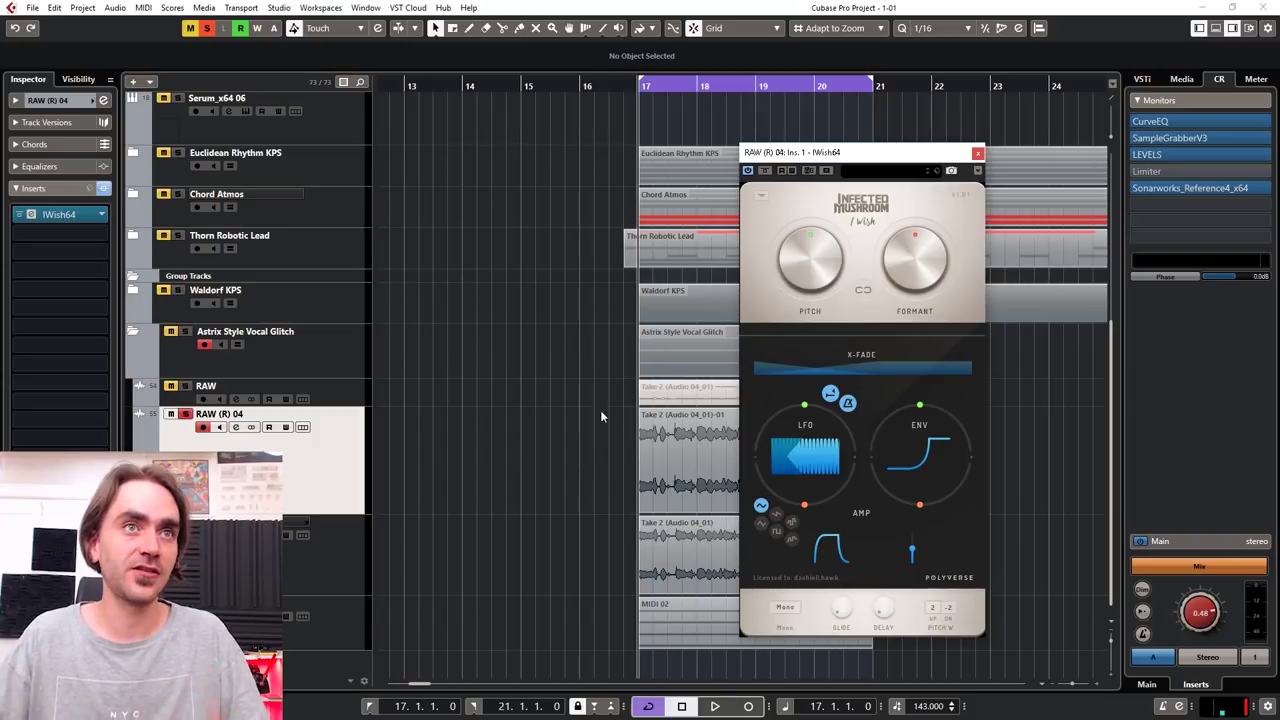
Add a MIDI track routed to IWish64 on RAW (R) 04, set it to channel 1, and audition it during playback.
key(ctrl+shift+m)
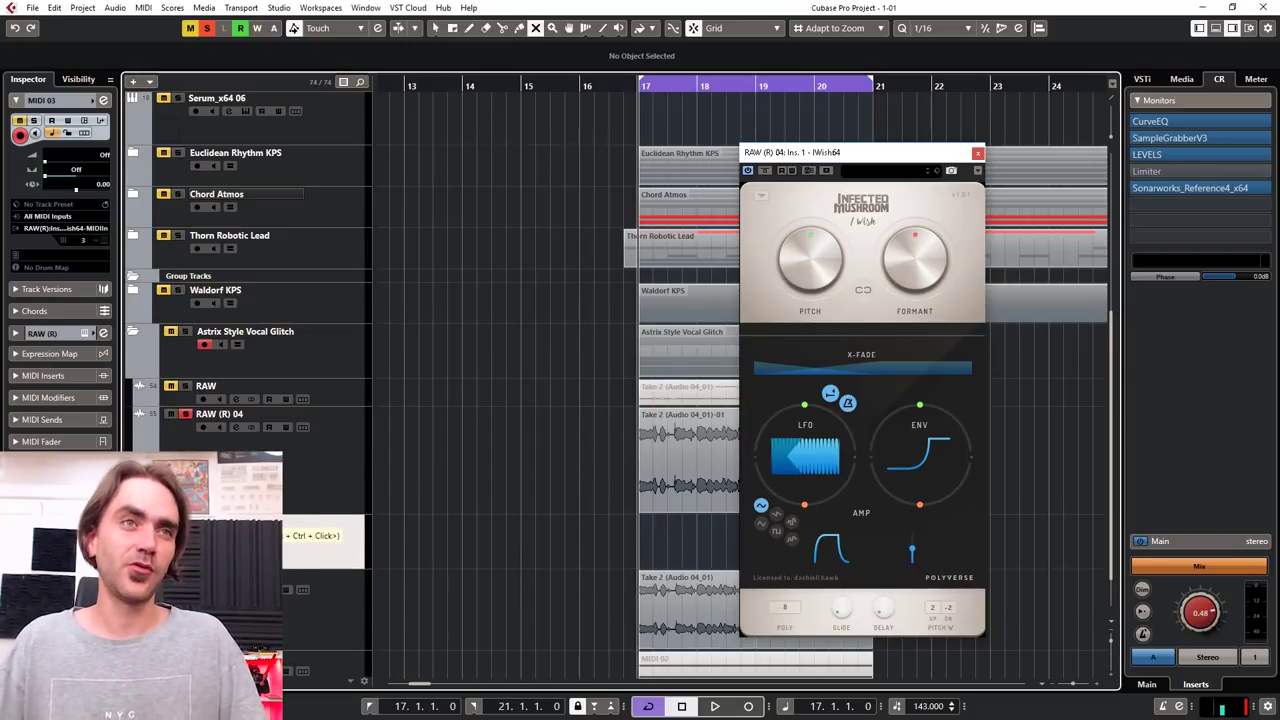
click(85, 242)
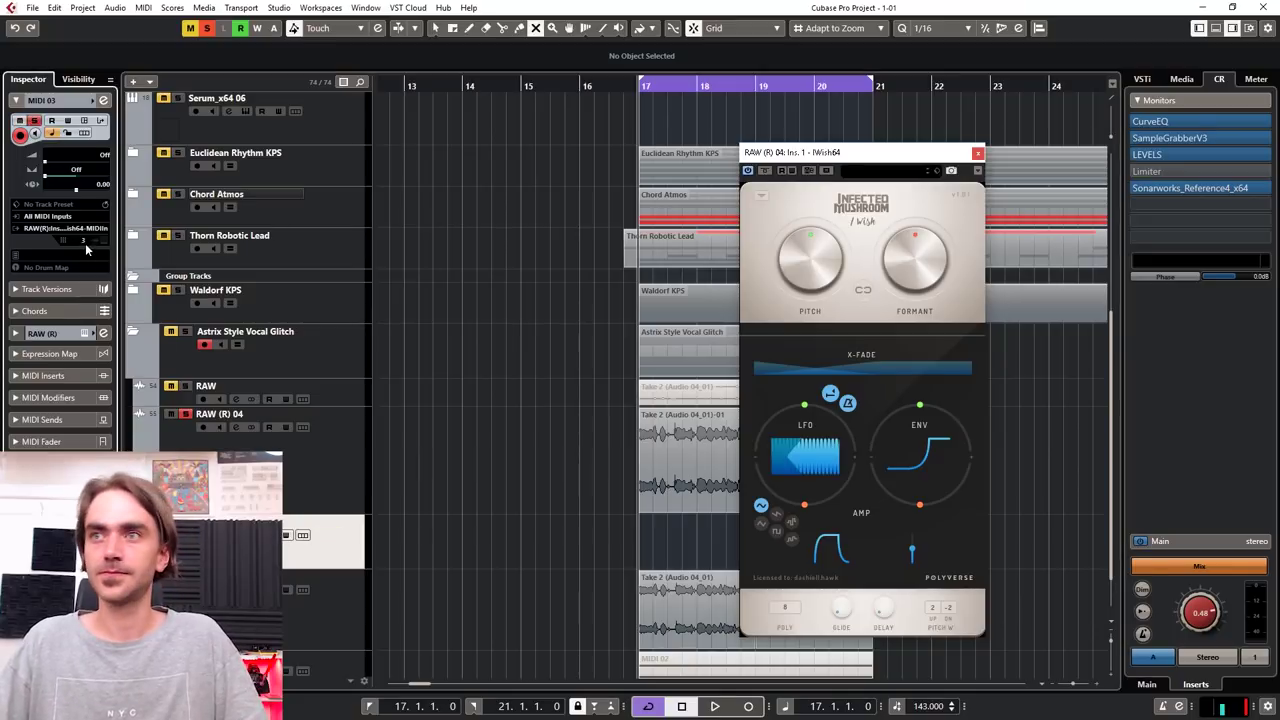
click(96, 270)
key(space)
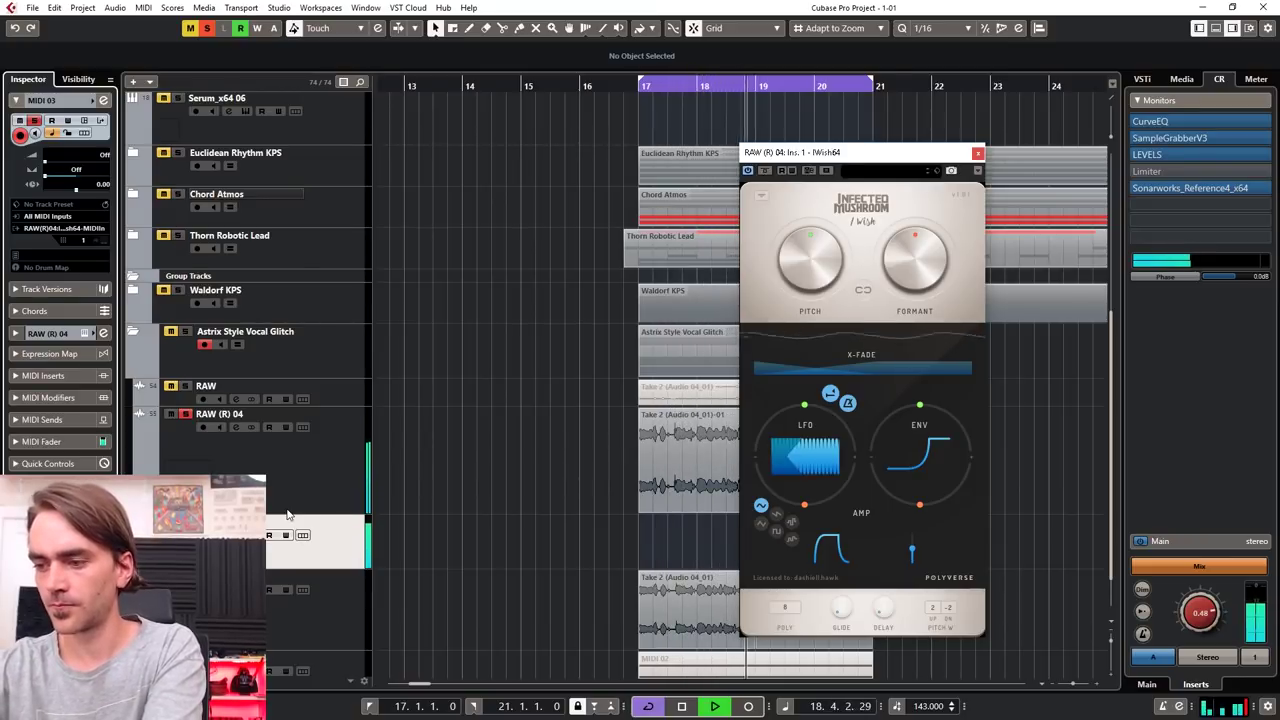
key(space)
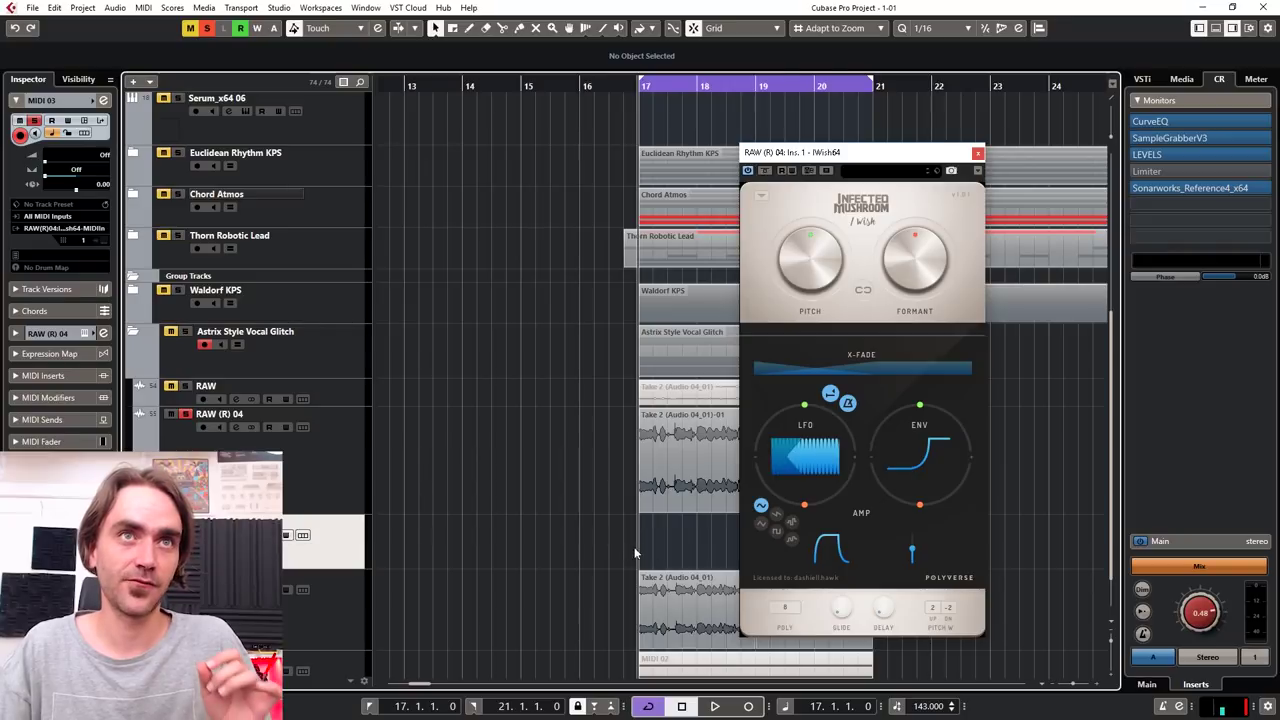
Create a MIDI part on the MIDI 03 track spanning bars 17 to 21 and open it for note editing.
drag(905, 157, 277, 226)
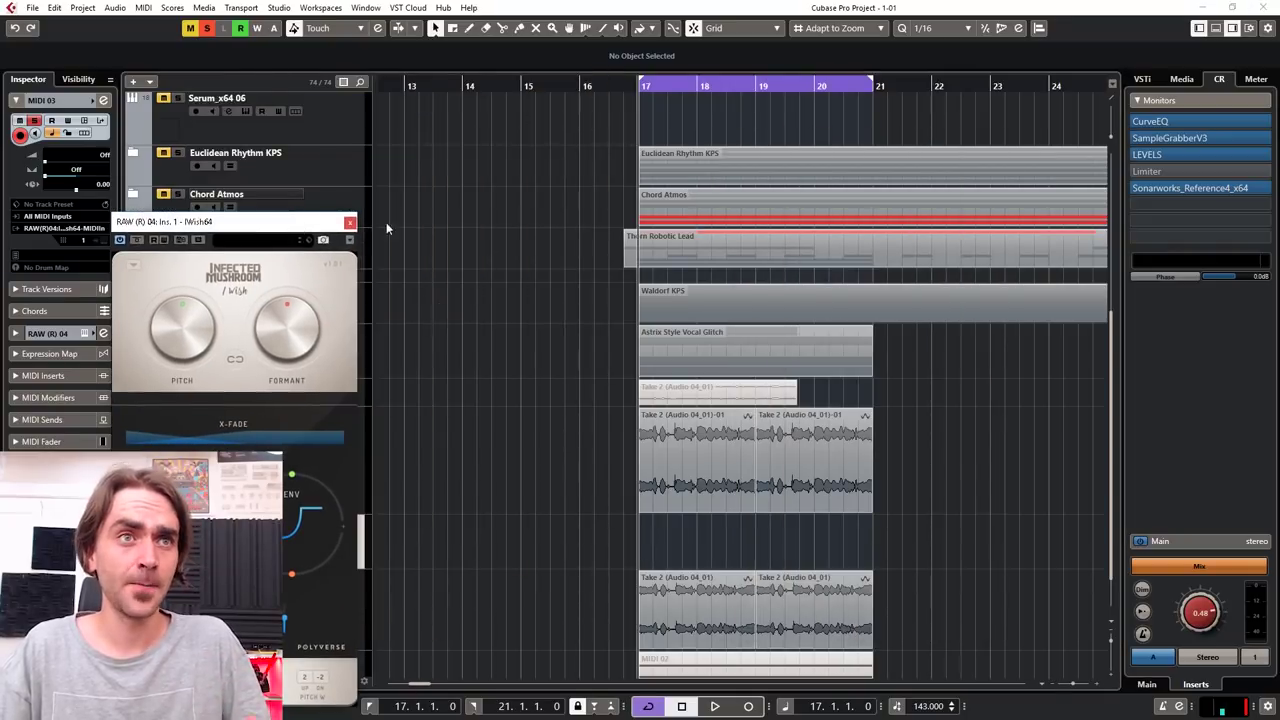
scroll(652, 543, down, 1)
double_click(647, 484)
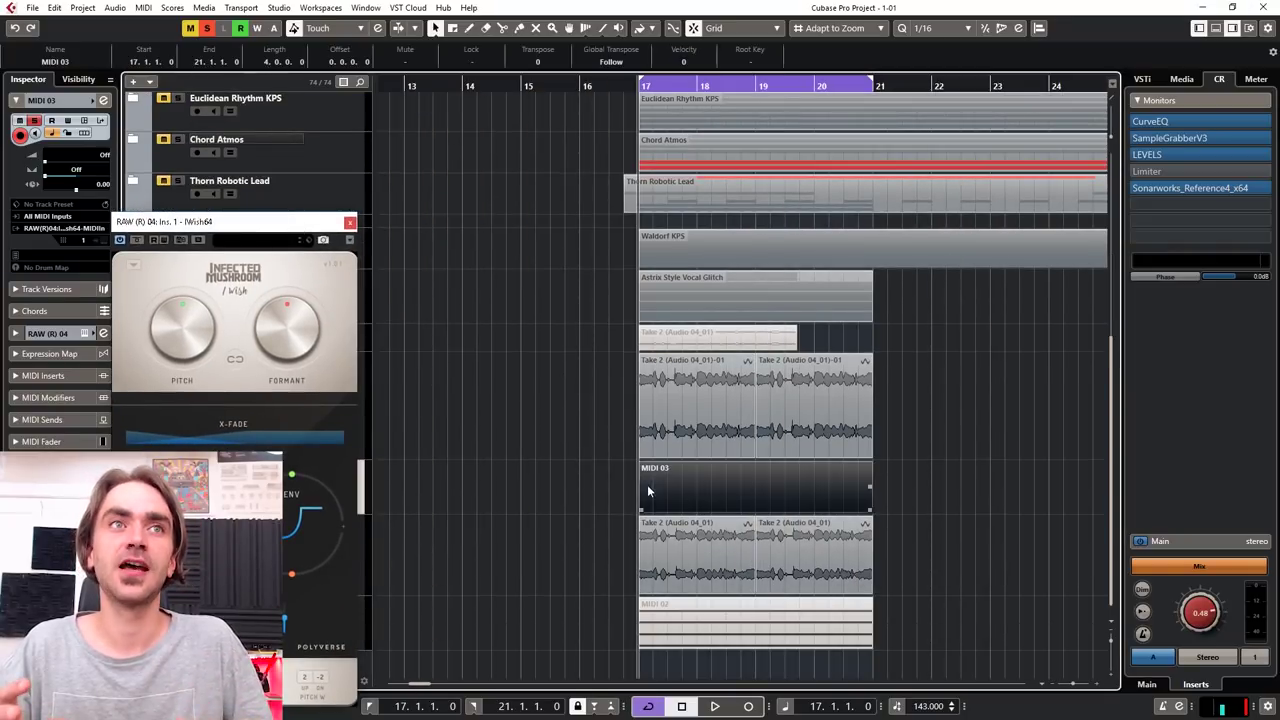
double_click(655, 482)
drag(330, 226, 925, 202)
click(943, 199)
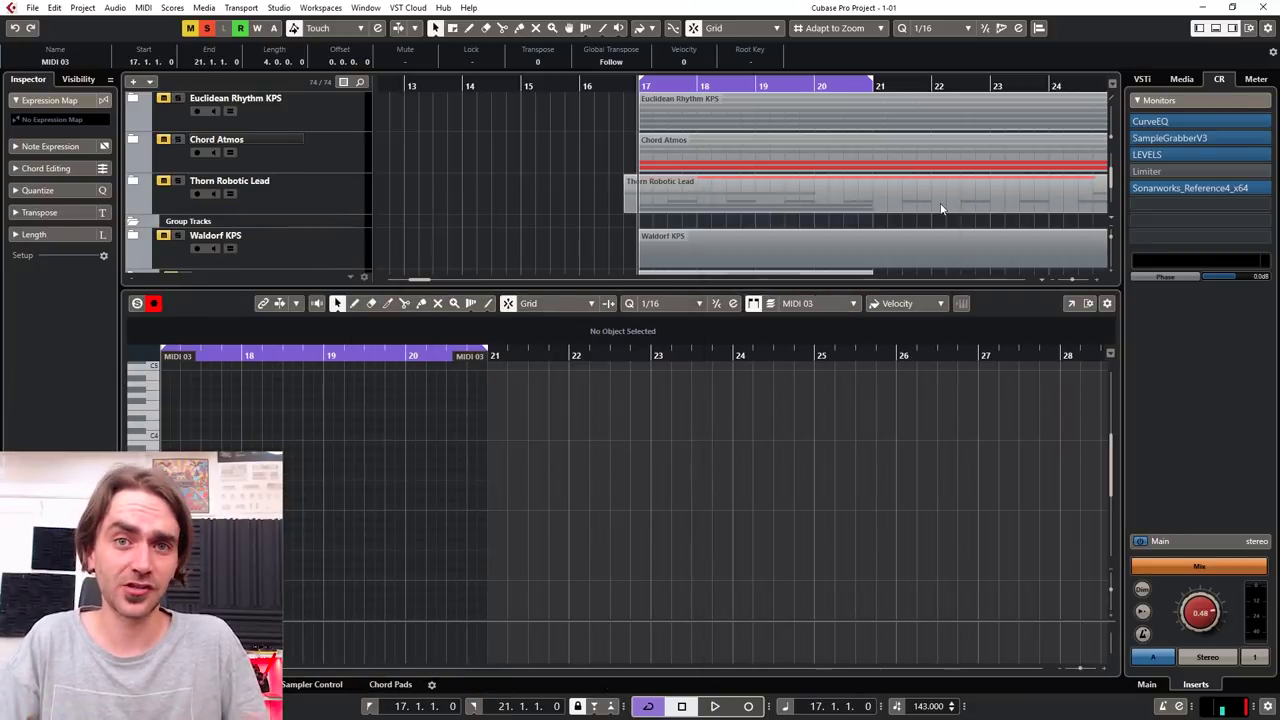
Draw a G#3 note from 17.1.1.0 to 21.1.1.0, filling the whole MIDI 03 part.
click(813, 176)
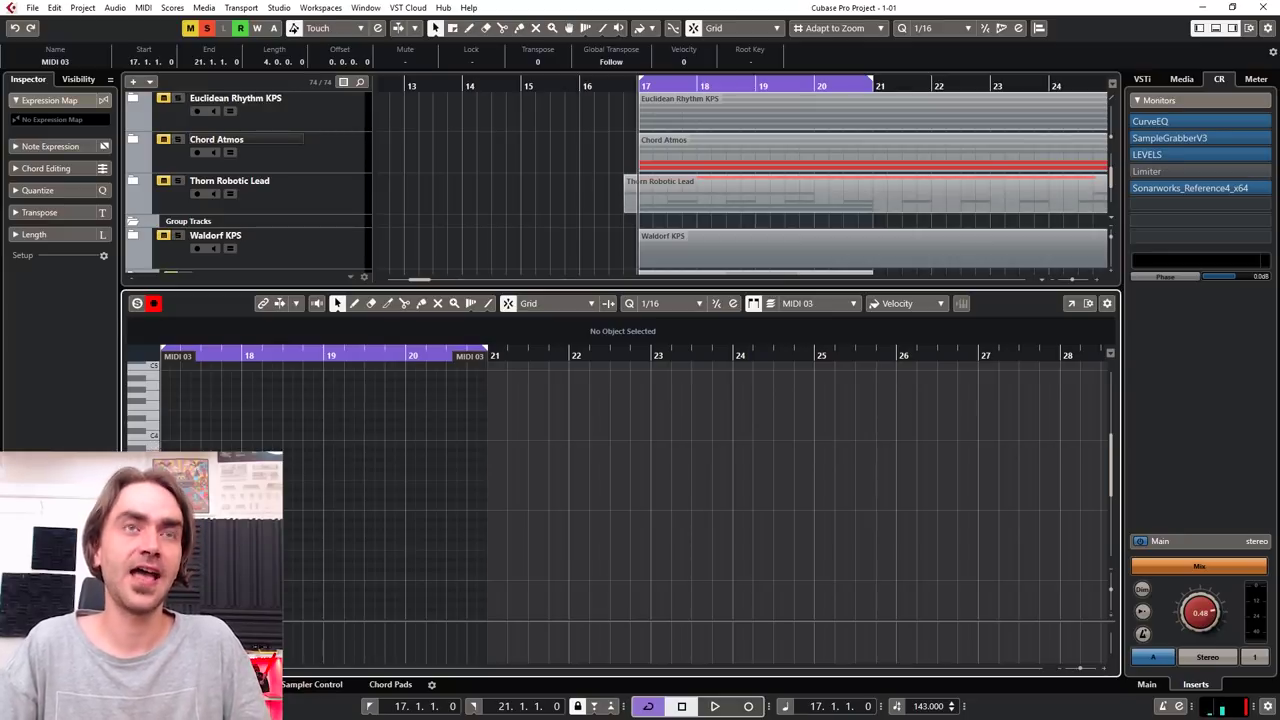
key(ctrl+e)
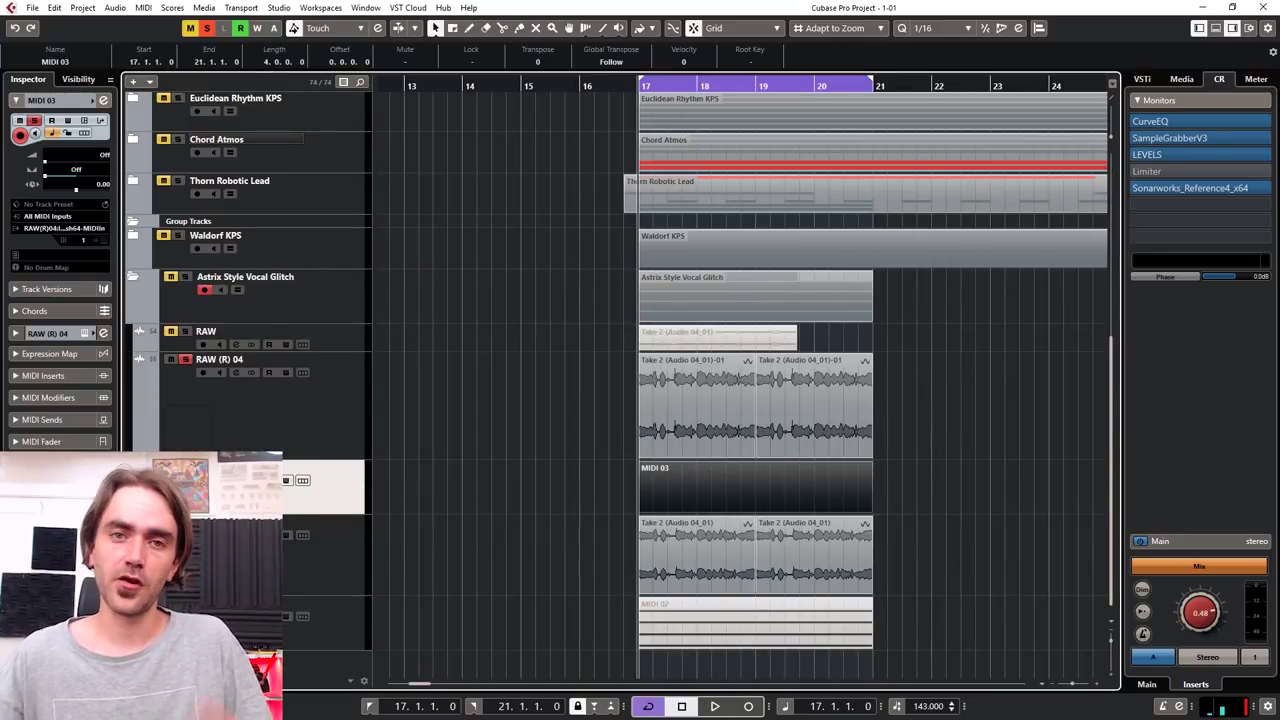
double_click(646, 488)
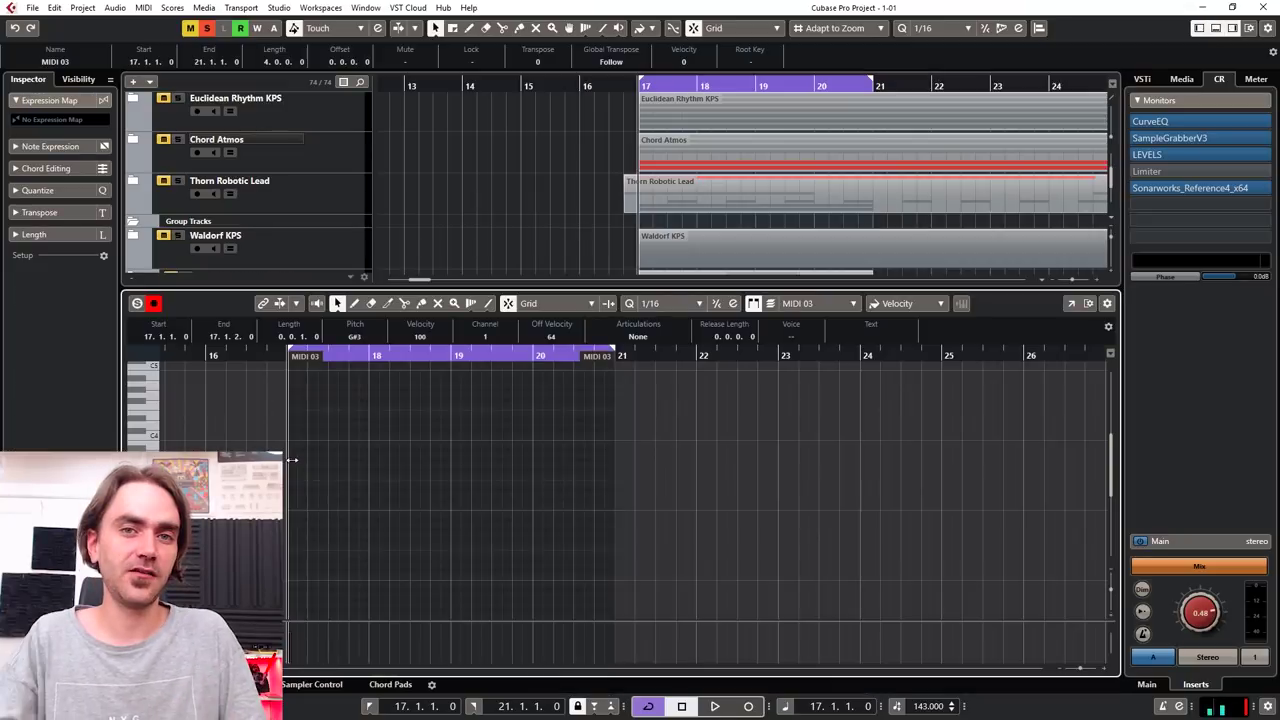
drag(290, 461, 612, 477)
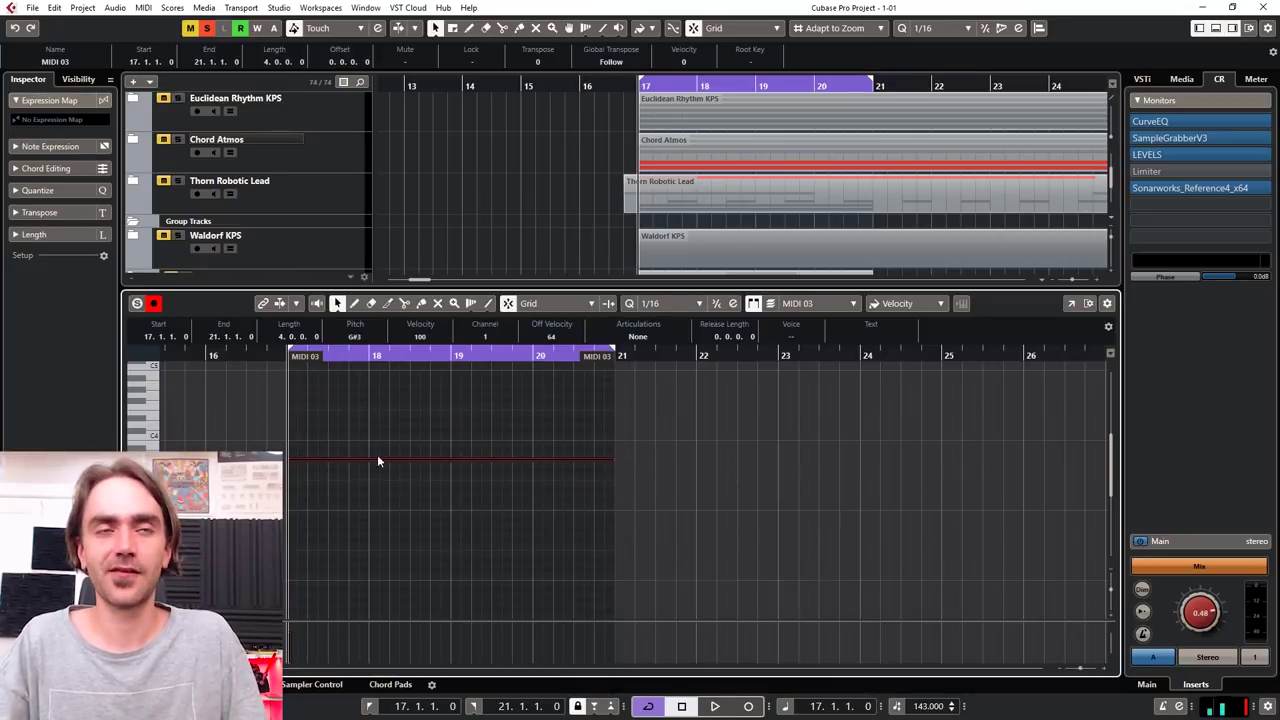
Copy the full-length G#3 note into lower octaves down to G#-1 in the MIDI 03 part and audition the result.
drag(339, 457, 337, 409)
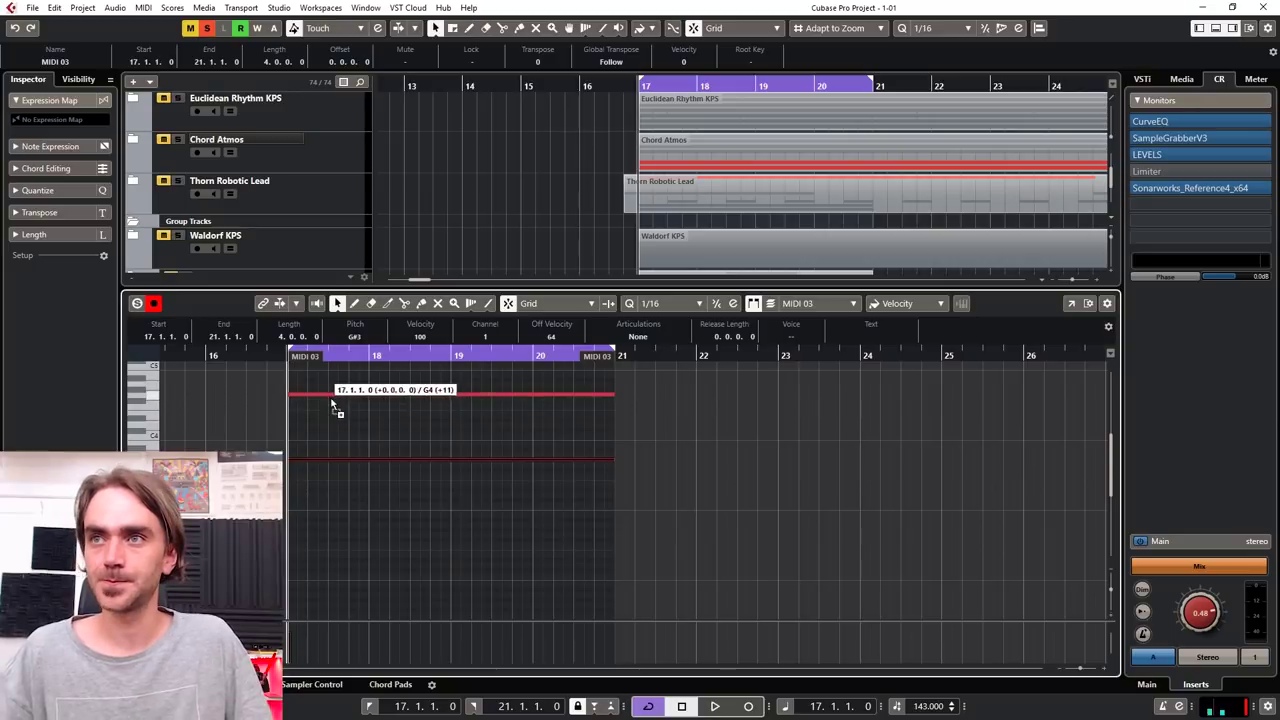
key(space)
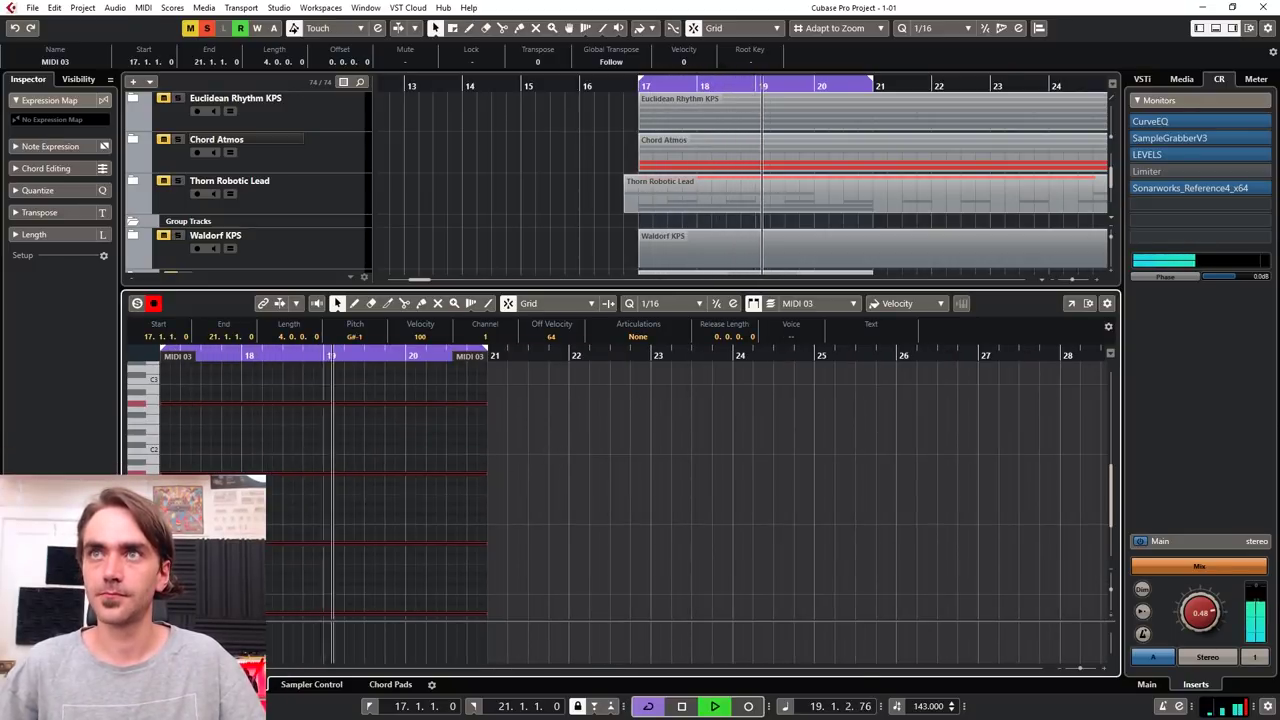
key(ctrl+e)
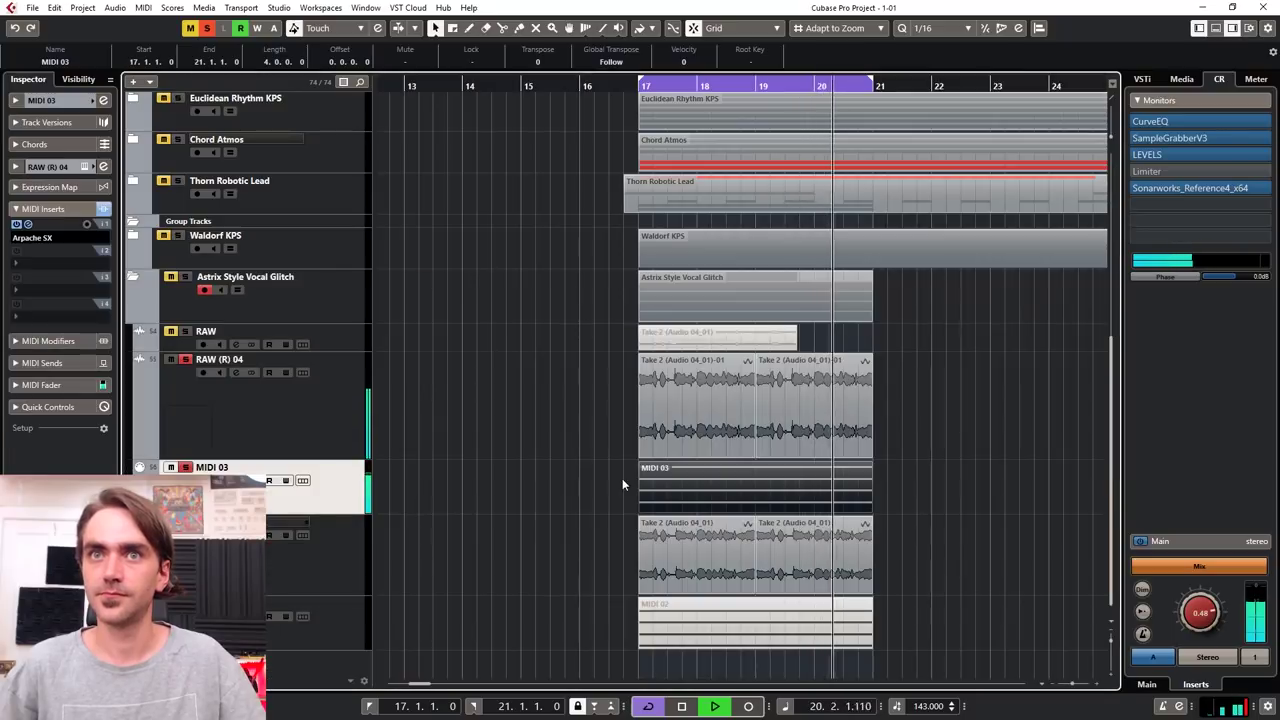
click(596, 469)
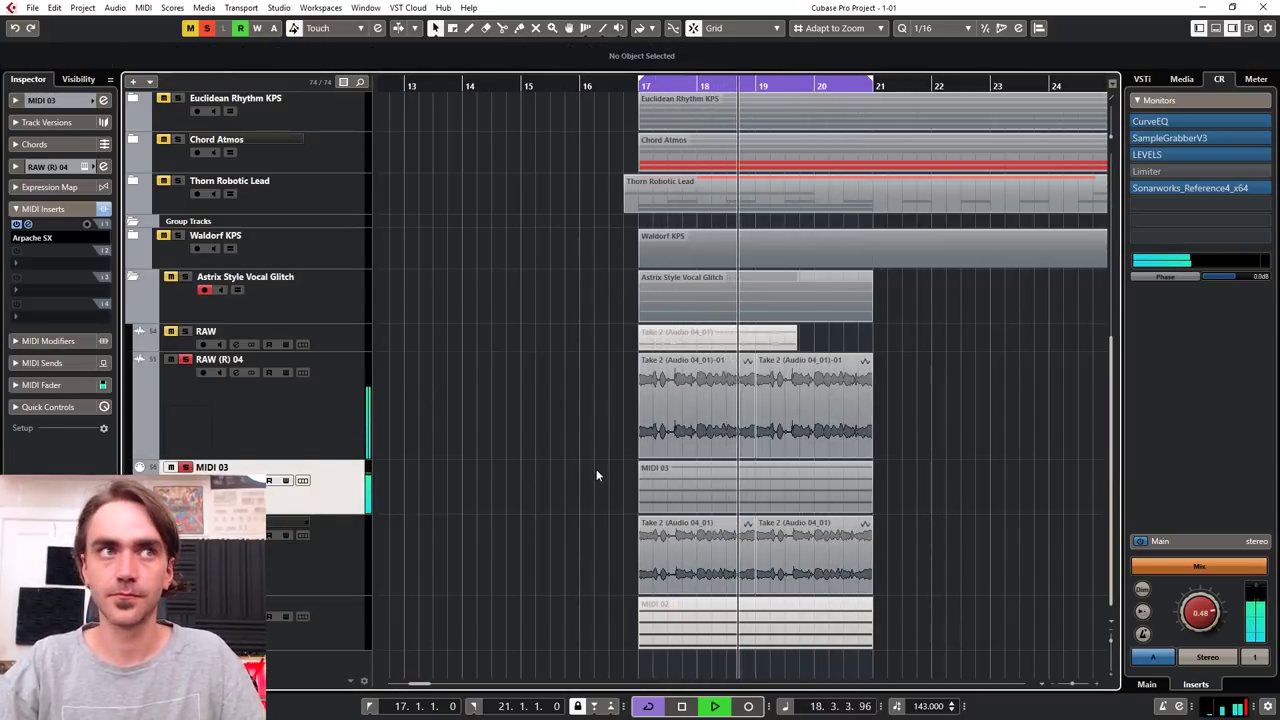
key(space)
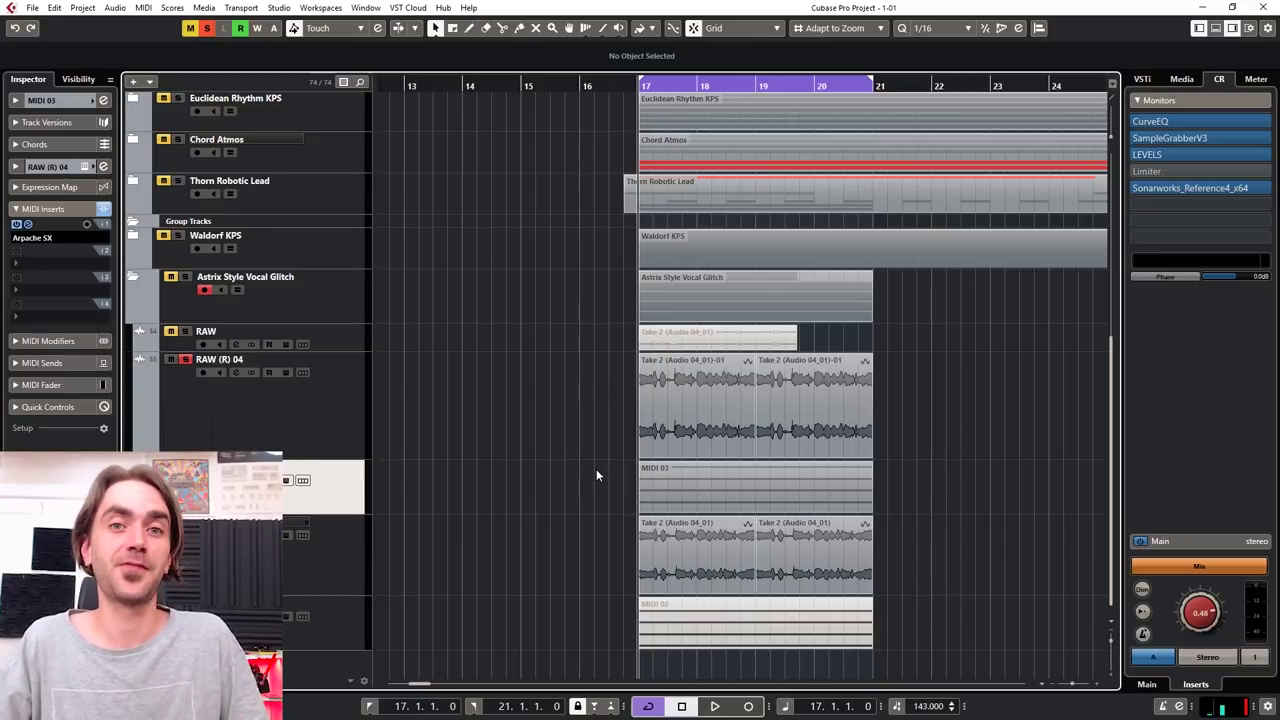
Delete the G#2 note from the MIDI 03 part, audition the remaining notes and close the note editor.
double_click(705, 480)
scroll(420, 431, up, 2)
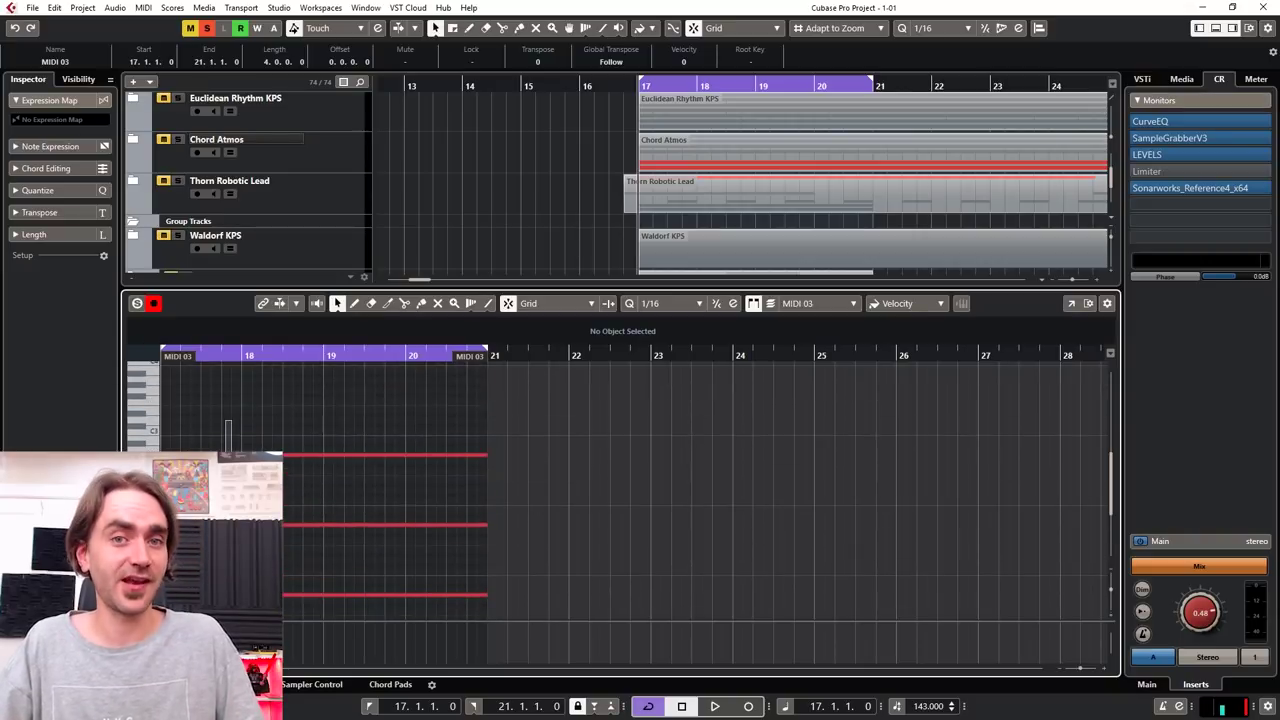
click(228, 455)
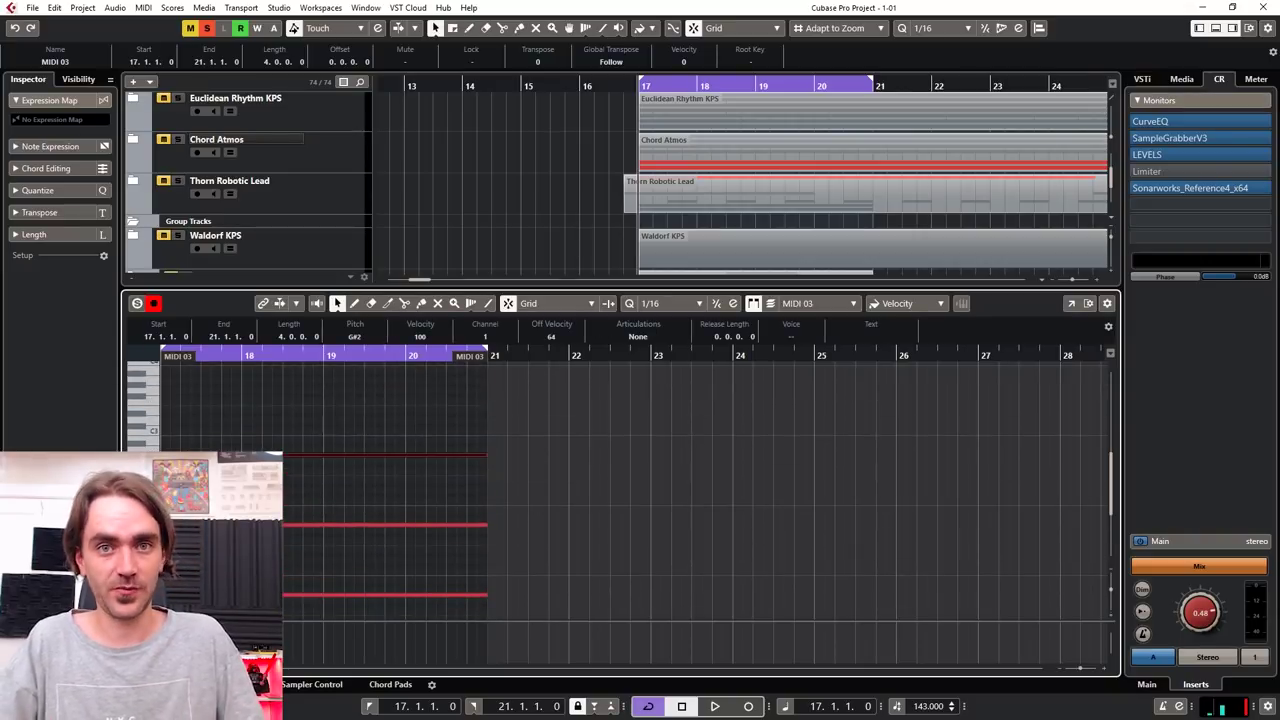
key(Delete)
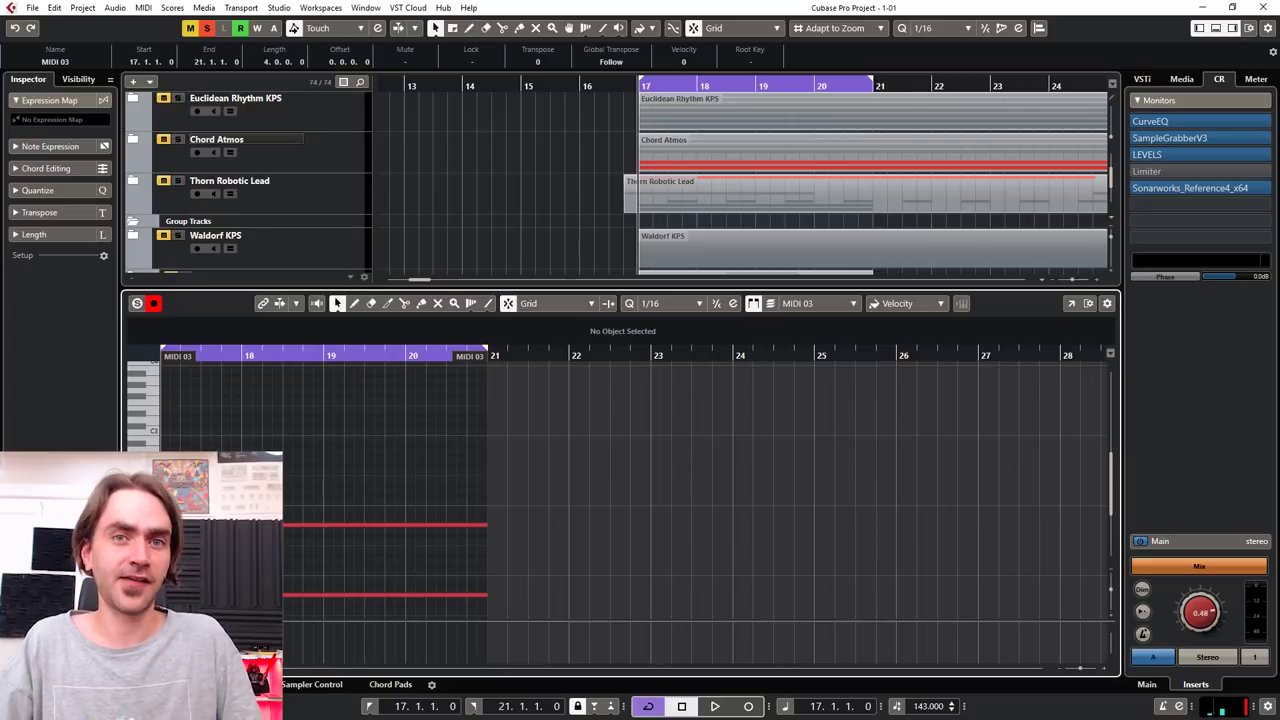
key(space)
scroll(316, 456, down, 1)
key(ctrl+z)
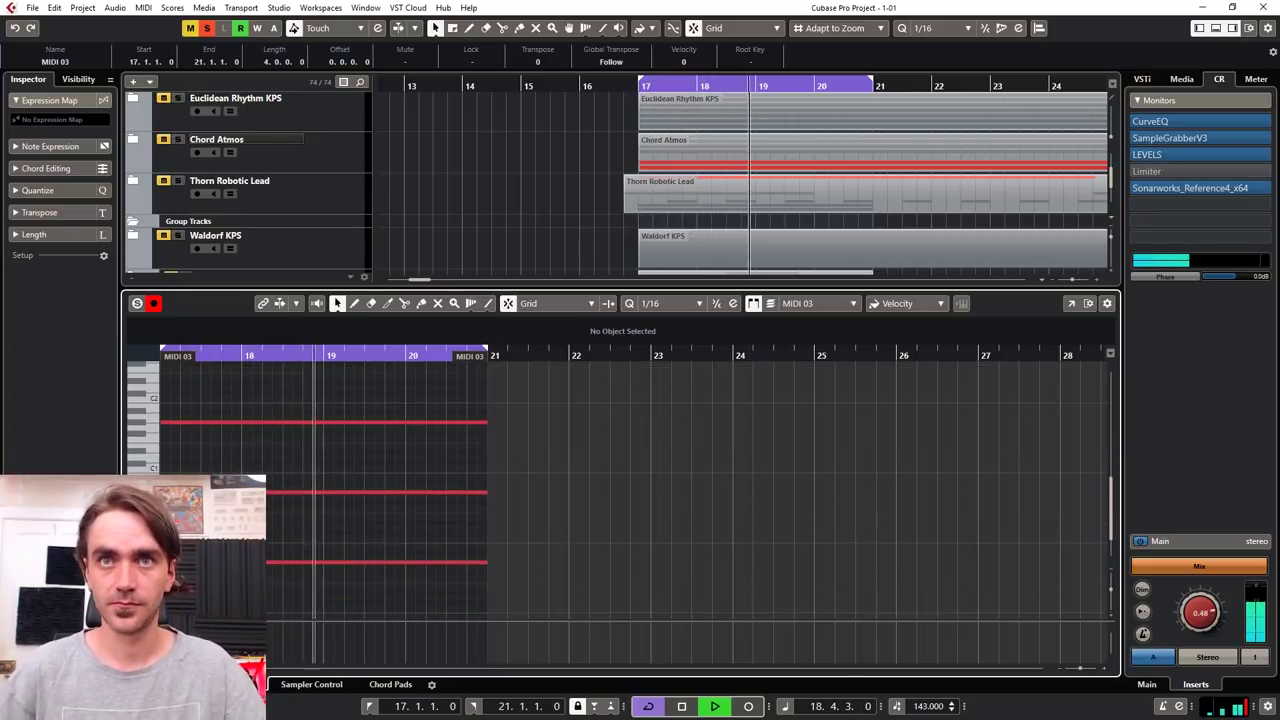
key(ctrl+e)
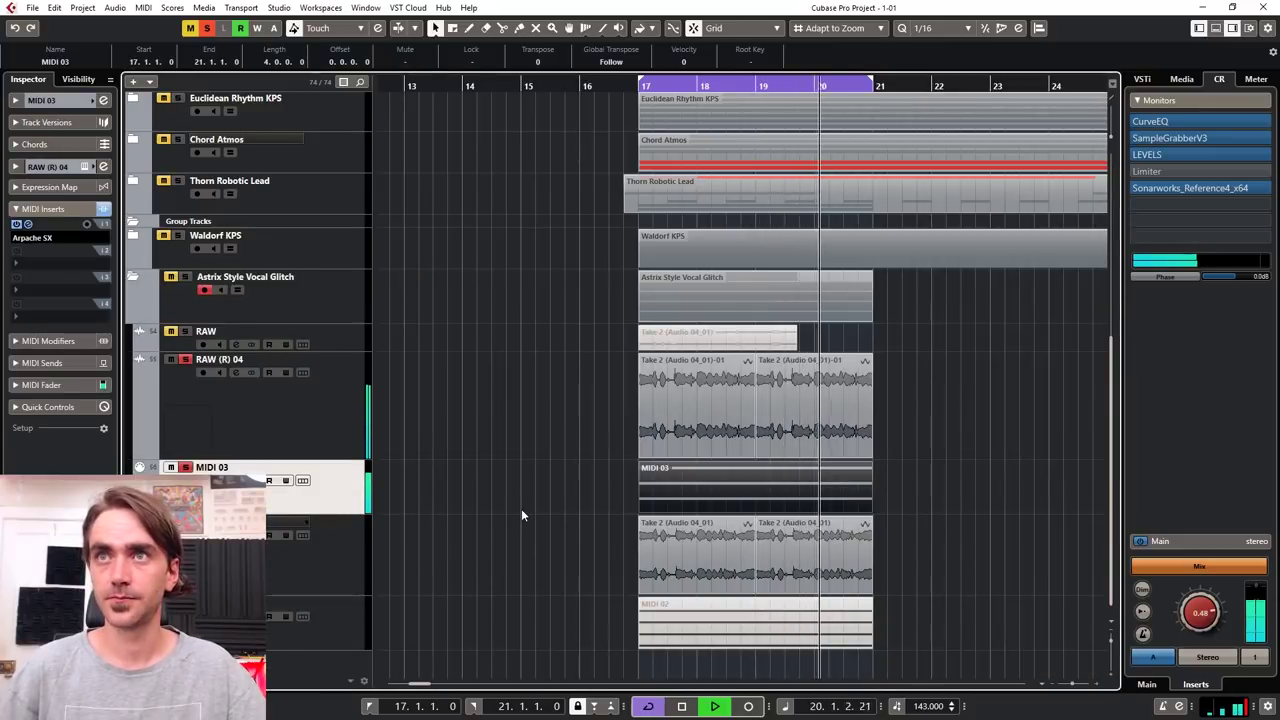
Bypass Arpache SX on MIDI 03 and use Arpache 5 in the second MIDI insert with Random order and 1/16 step size and length.
click(28, 226)
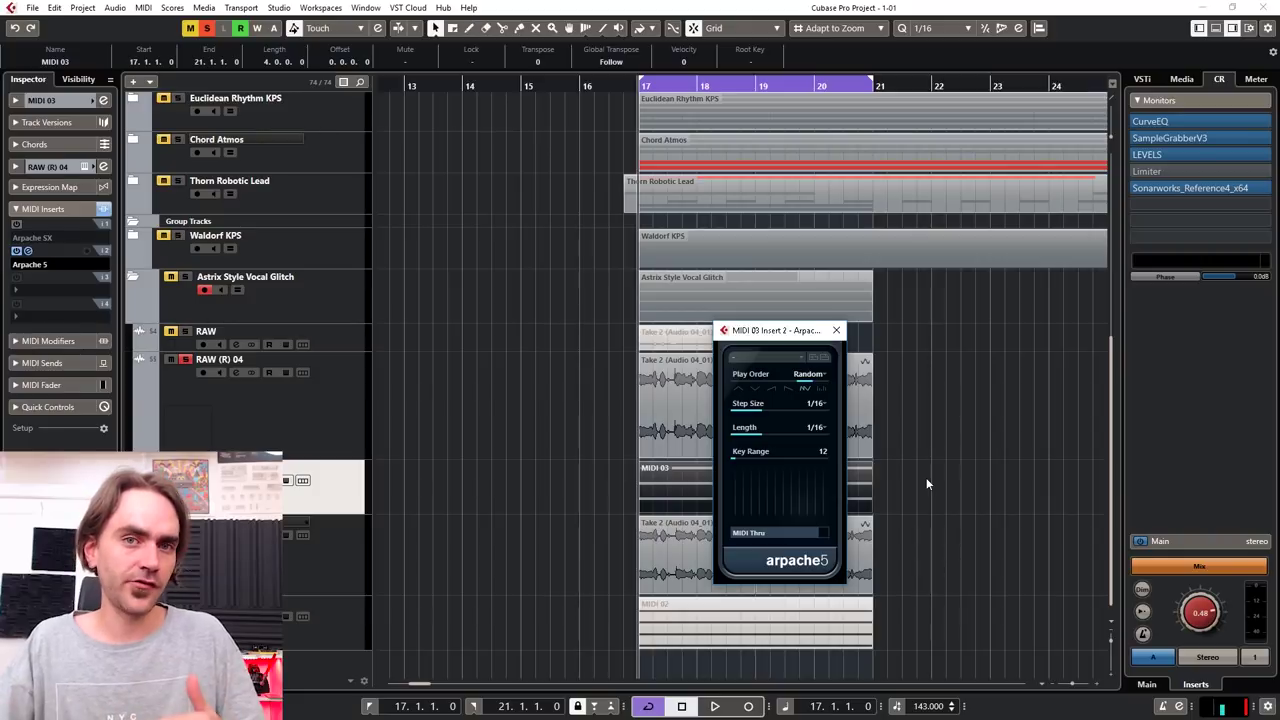
drag(825, 336, 795, 333)
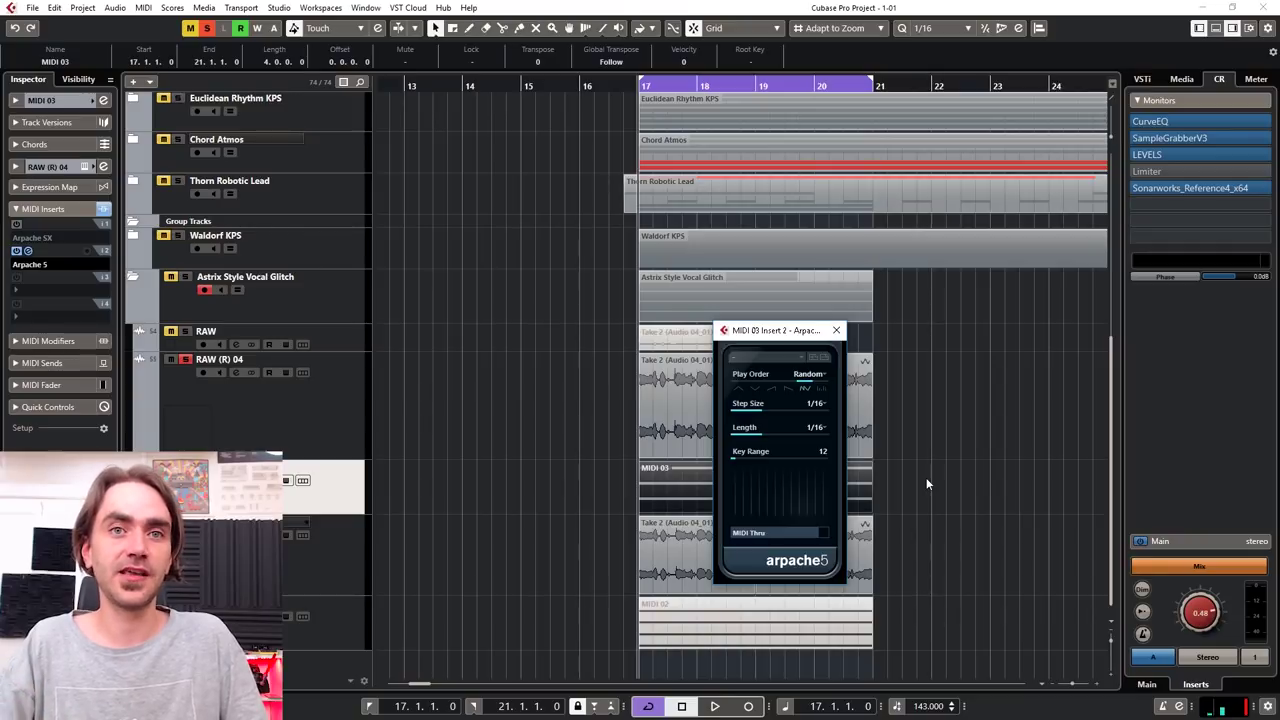
drag(797, 333, 528, 183)
key(space)
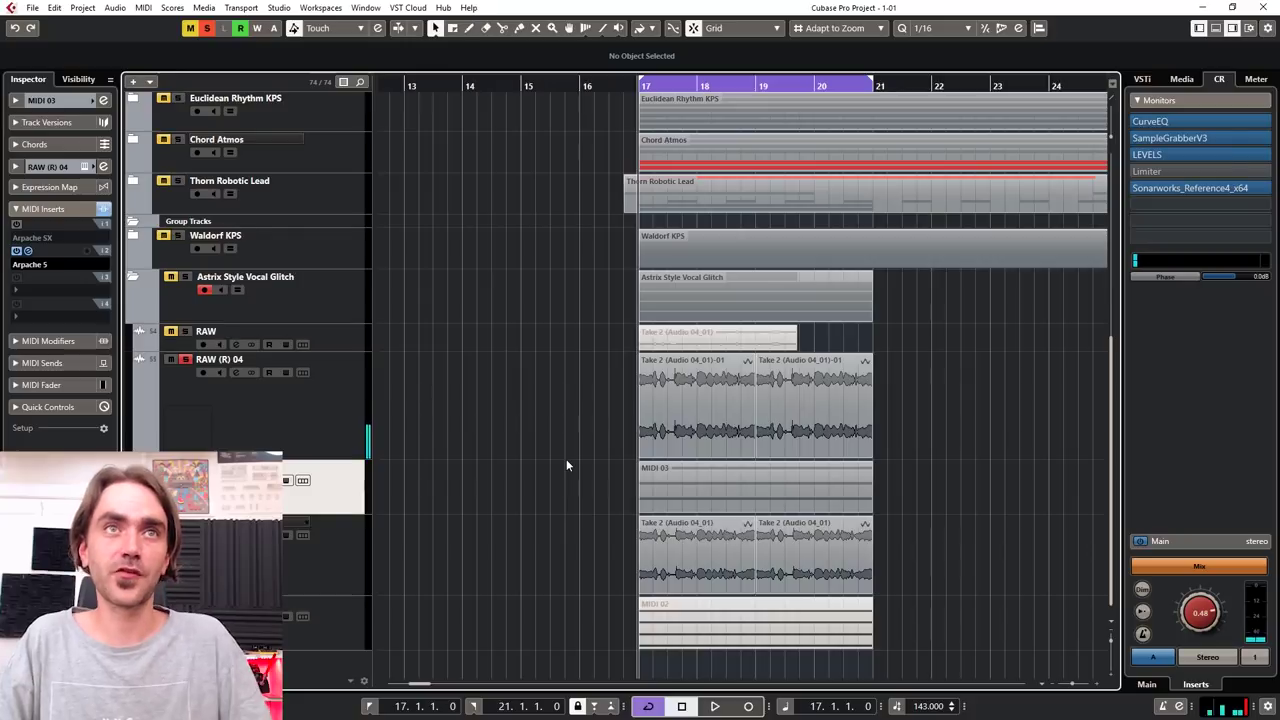
Select the RAW (R) 04 and MIDI 03 events and open the audio mixdown export with its file name ready for editing.
drag(597, 399, 970, 482)
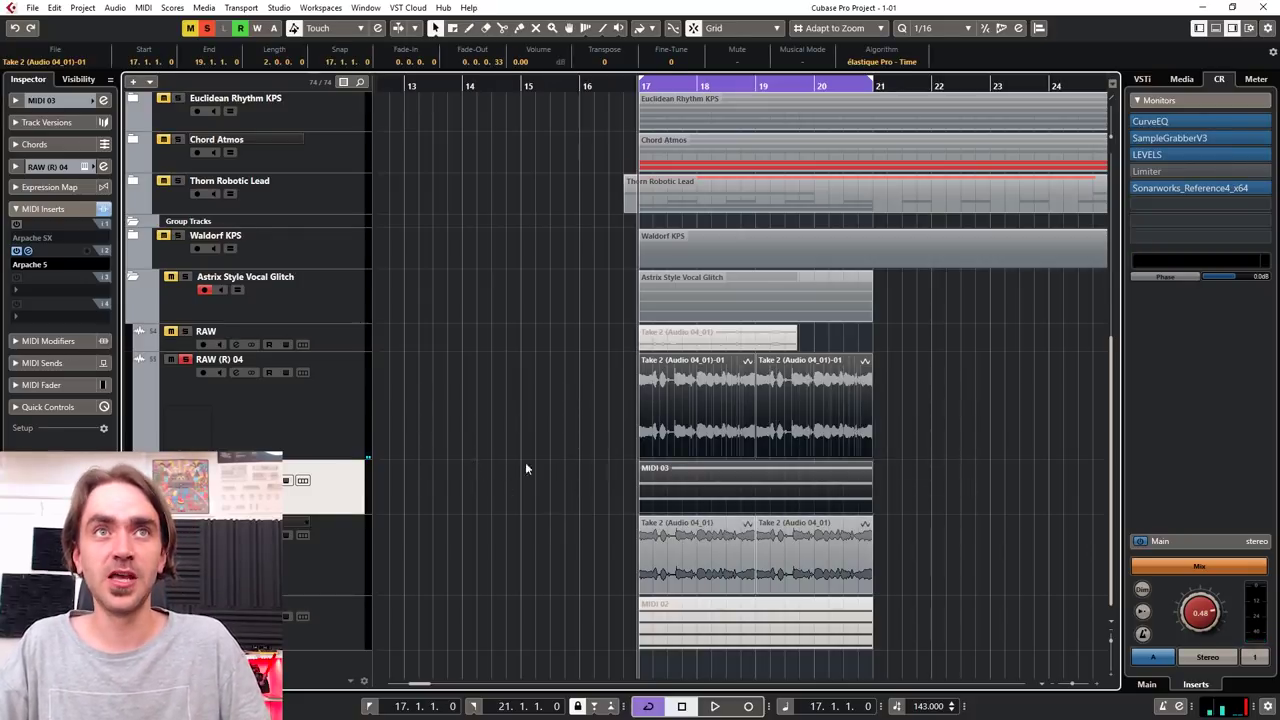
click(33, 8)
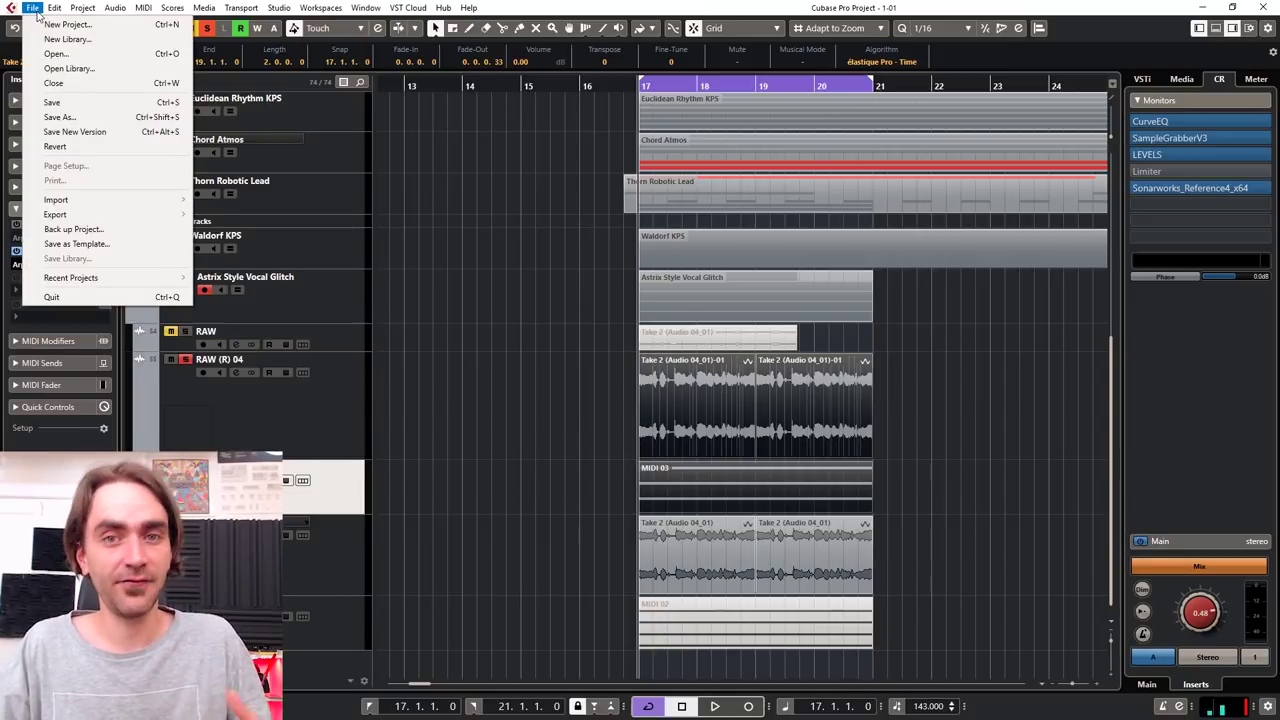
mouse_move(131, 215)
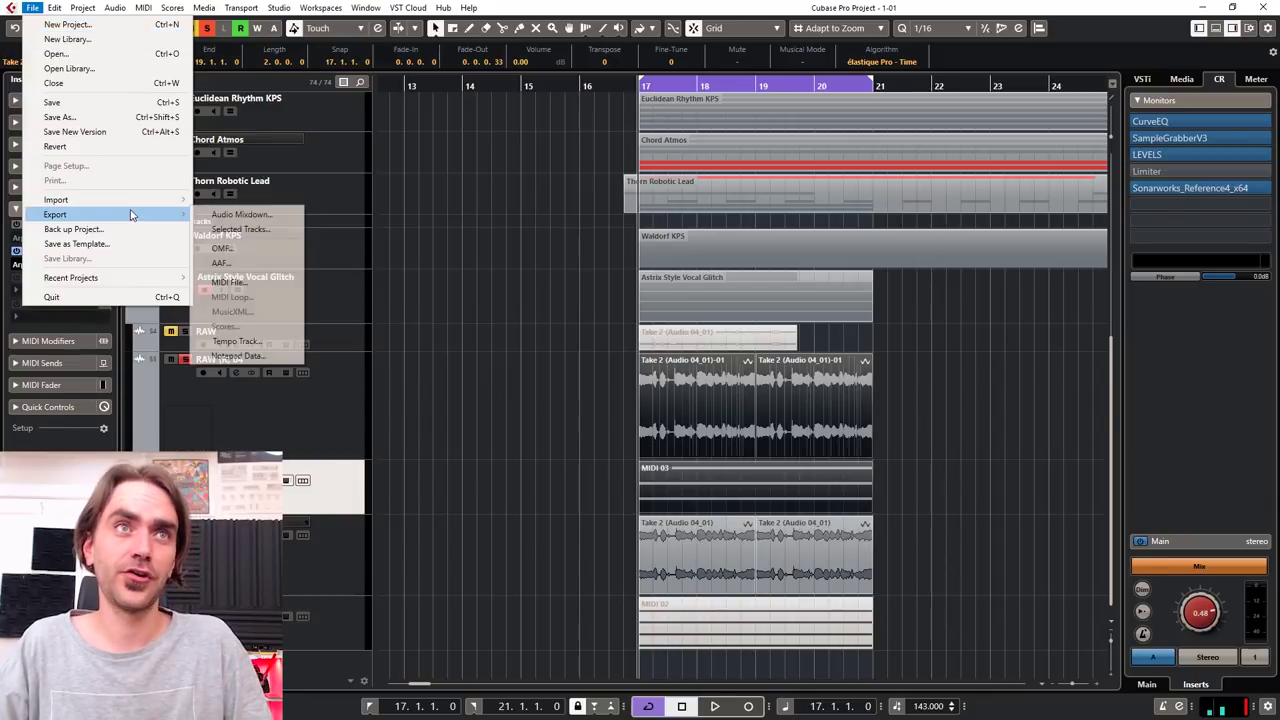
click(240, 214)
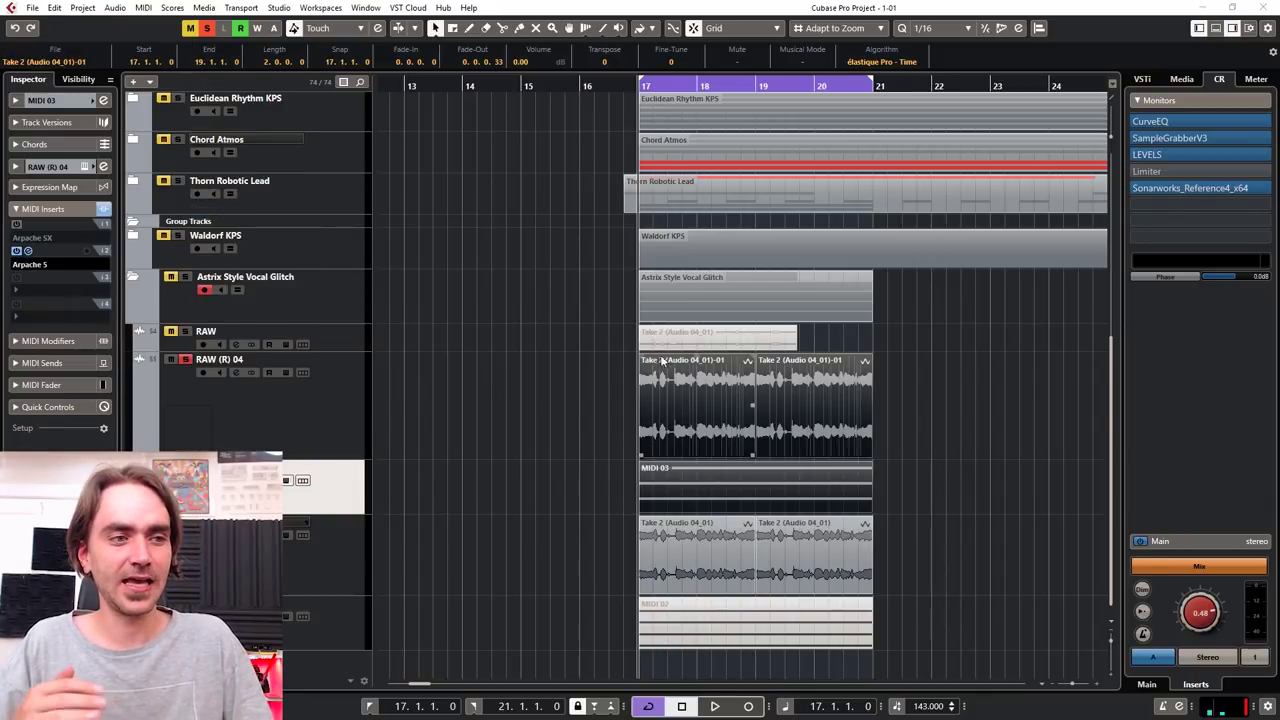
drag(1005, 145, 768, 138)
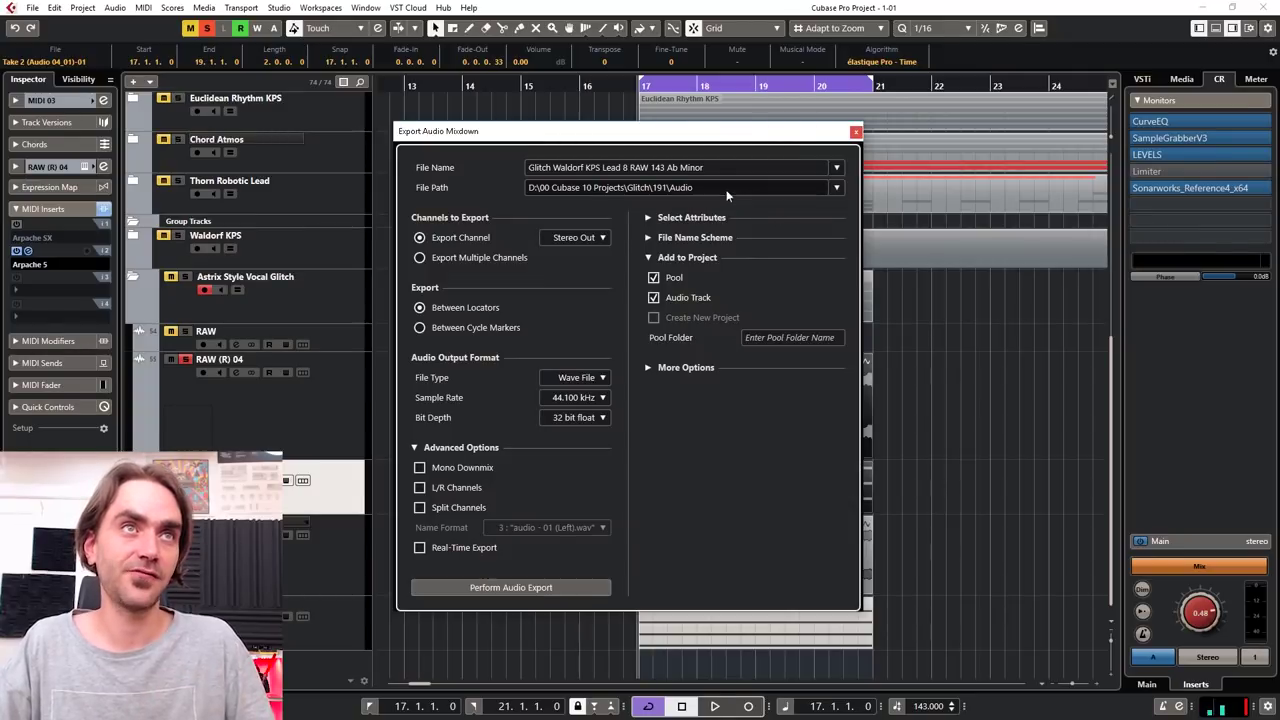
click(734, 168)
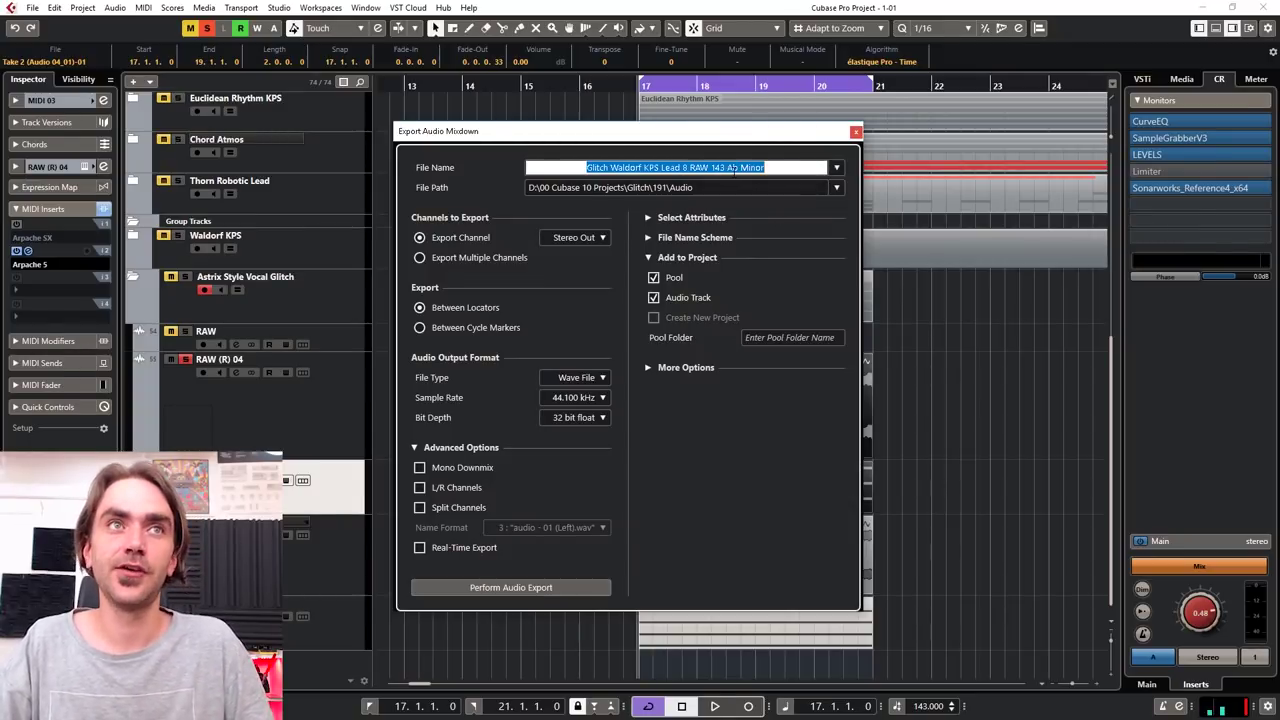
text(glitch)
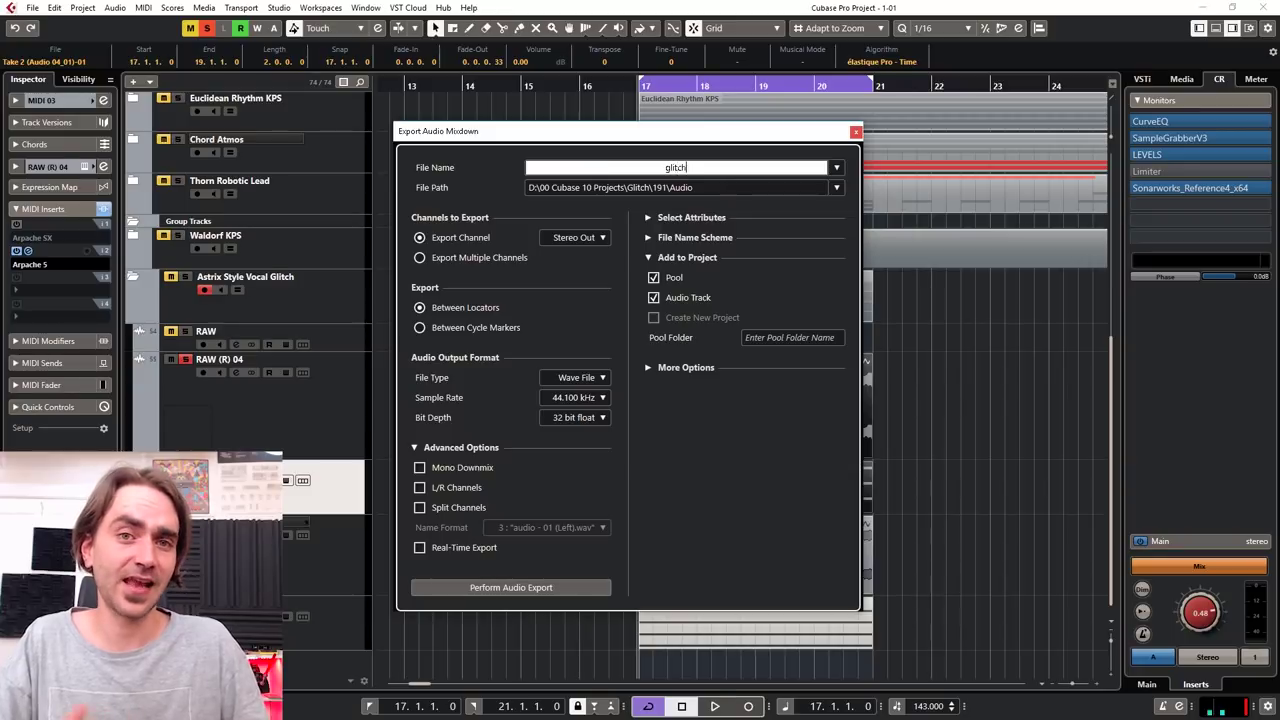
text( vocal)
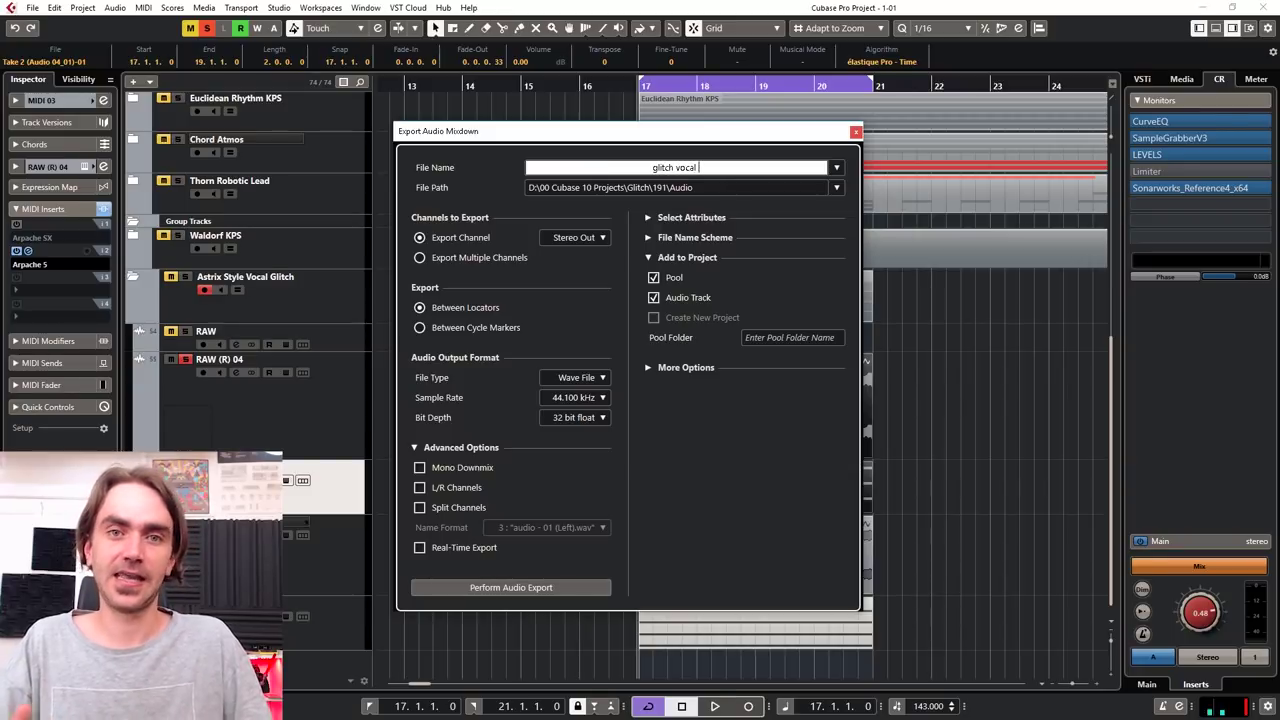
key(BackSpace)
key(BackSpace)
key(BackSpace)
key(BackSpace)
key(BackSpace)
key(BackSpace)
key(BackSpace)
key(BackSpace)
text(itch)
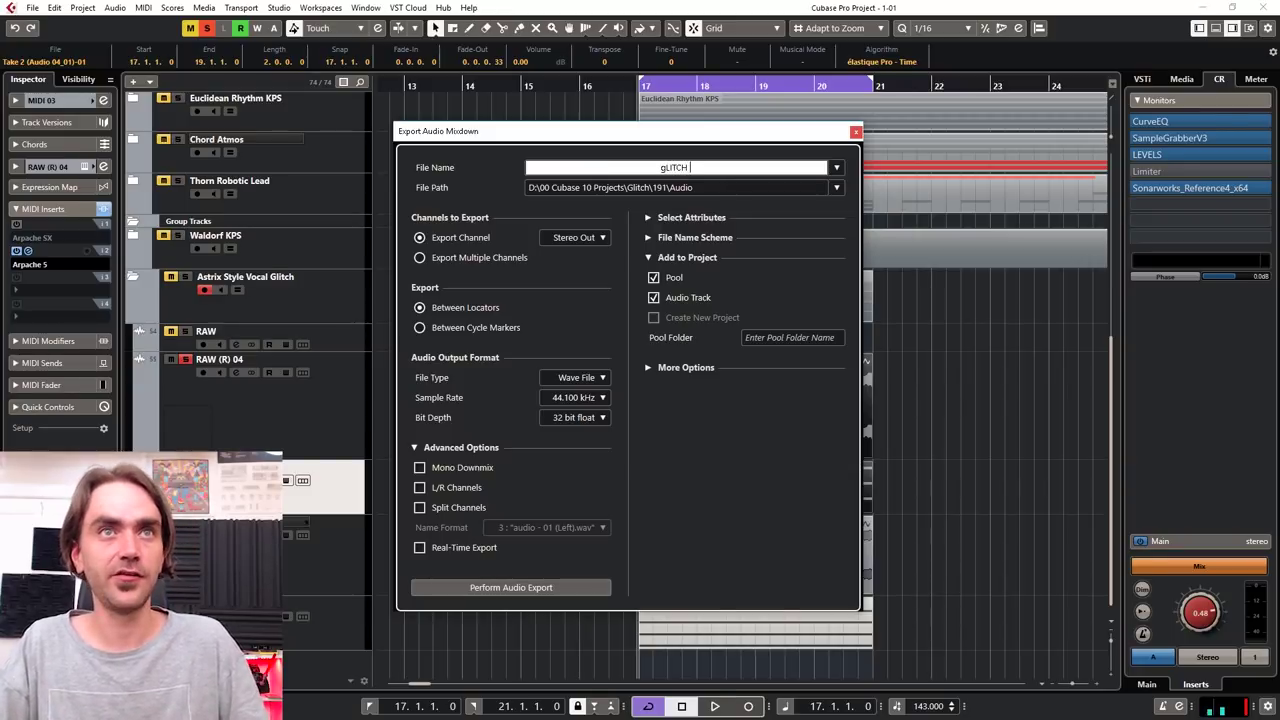
key(BackSpace)
key(BackSpace)
key(BackSpace)
key(BackSpace)
key(BackSpace)
key(BackSpace)
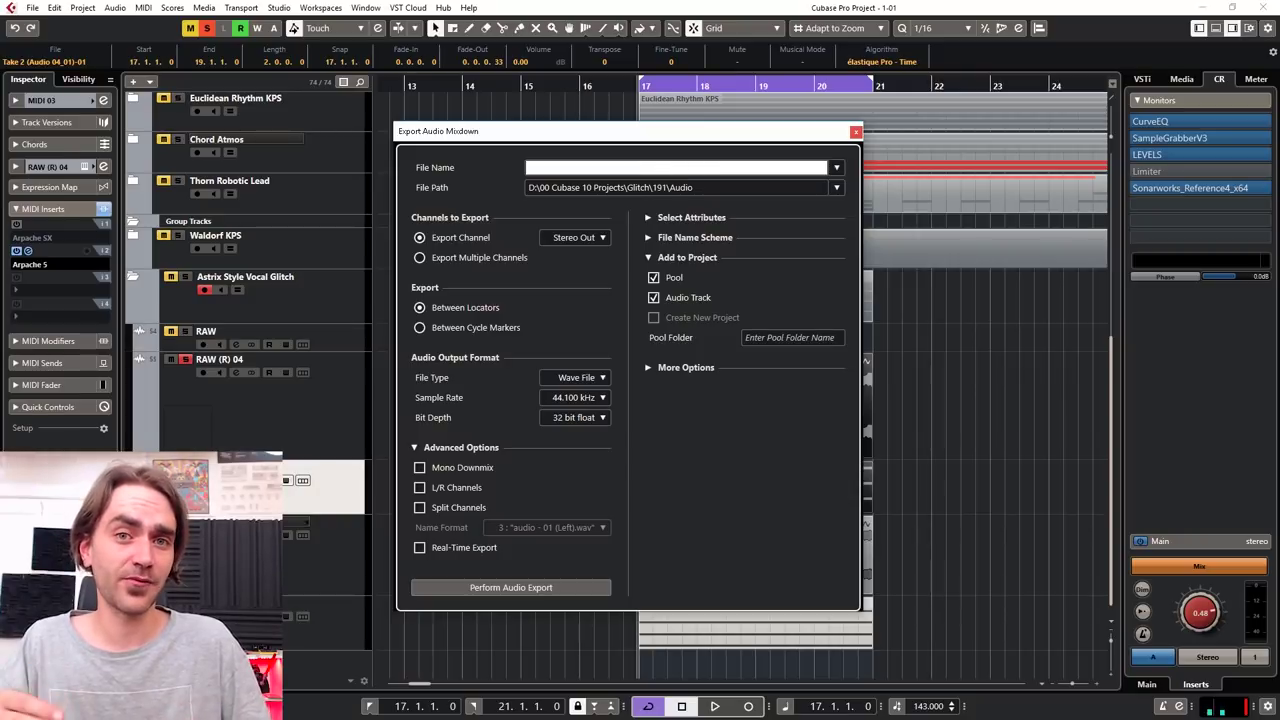
Name the mixdown "Glitch Vocal Chop 1" and export it between the locators as a Wave file onto a new audio track.
text(Glitch Vocal )
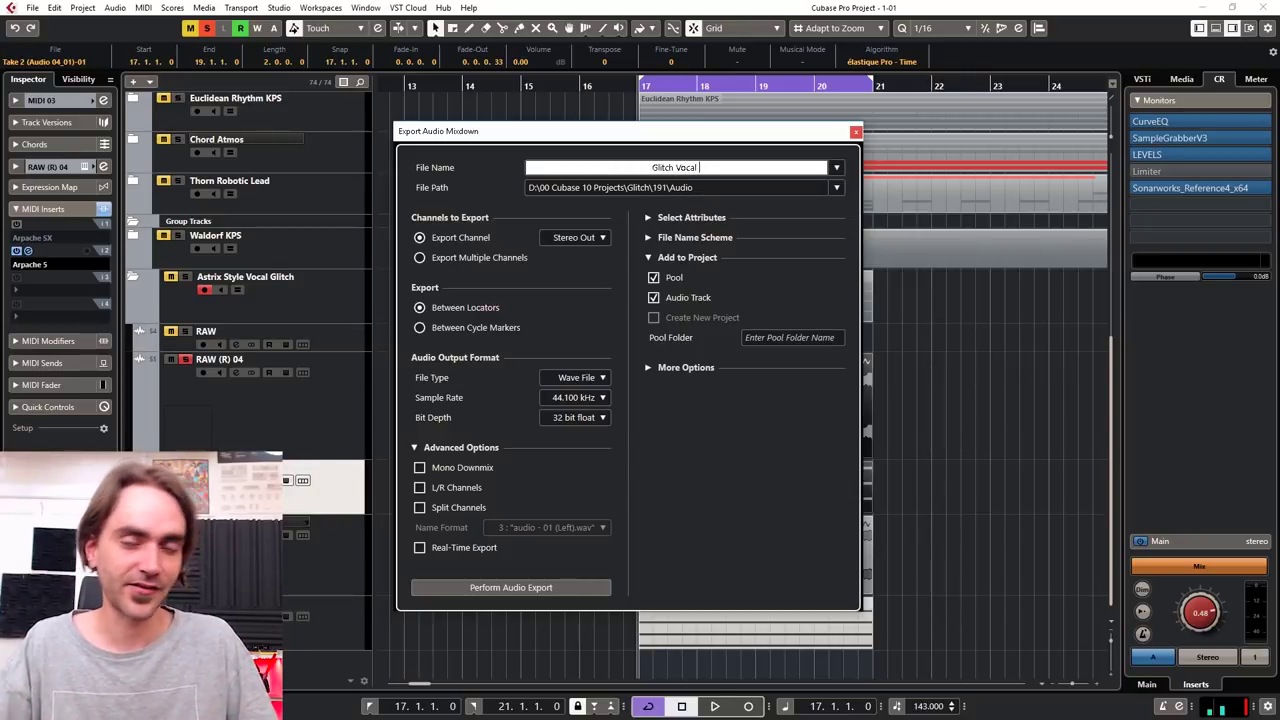
text(Chop 1)
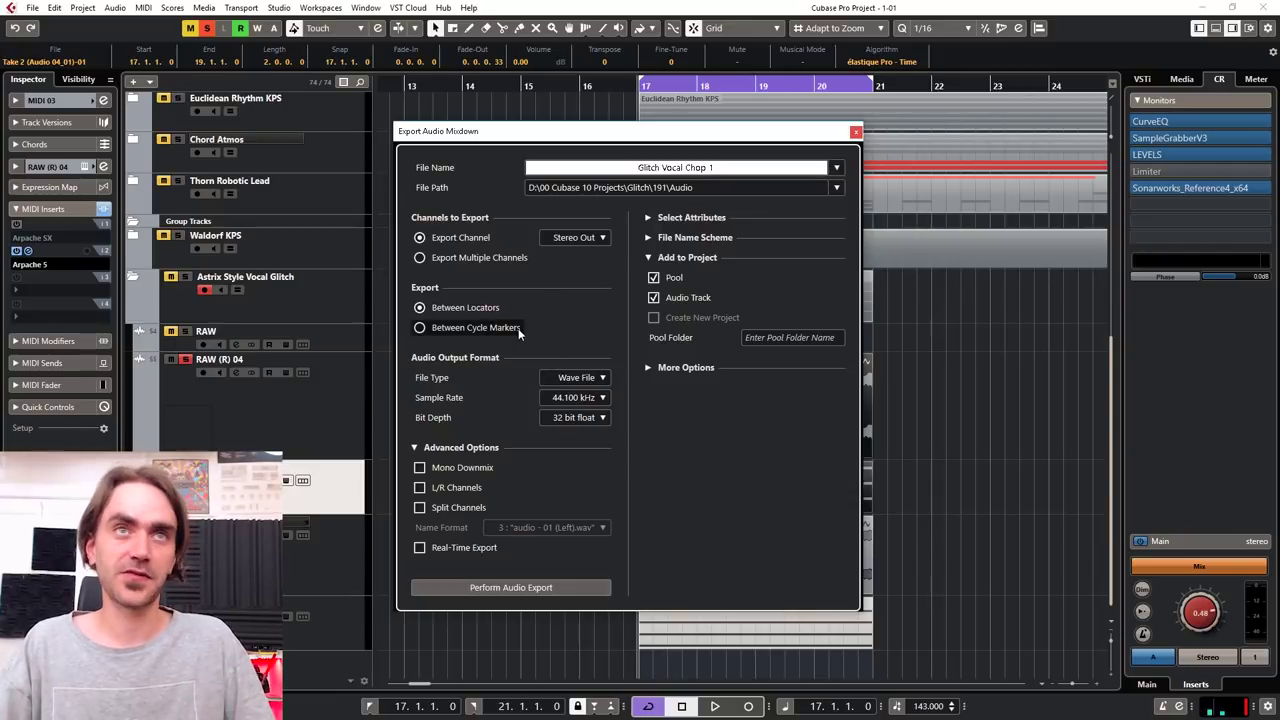
key(Return)
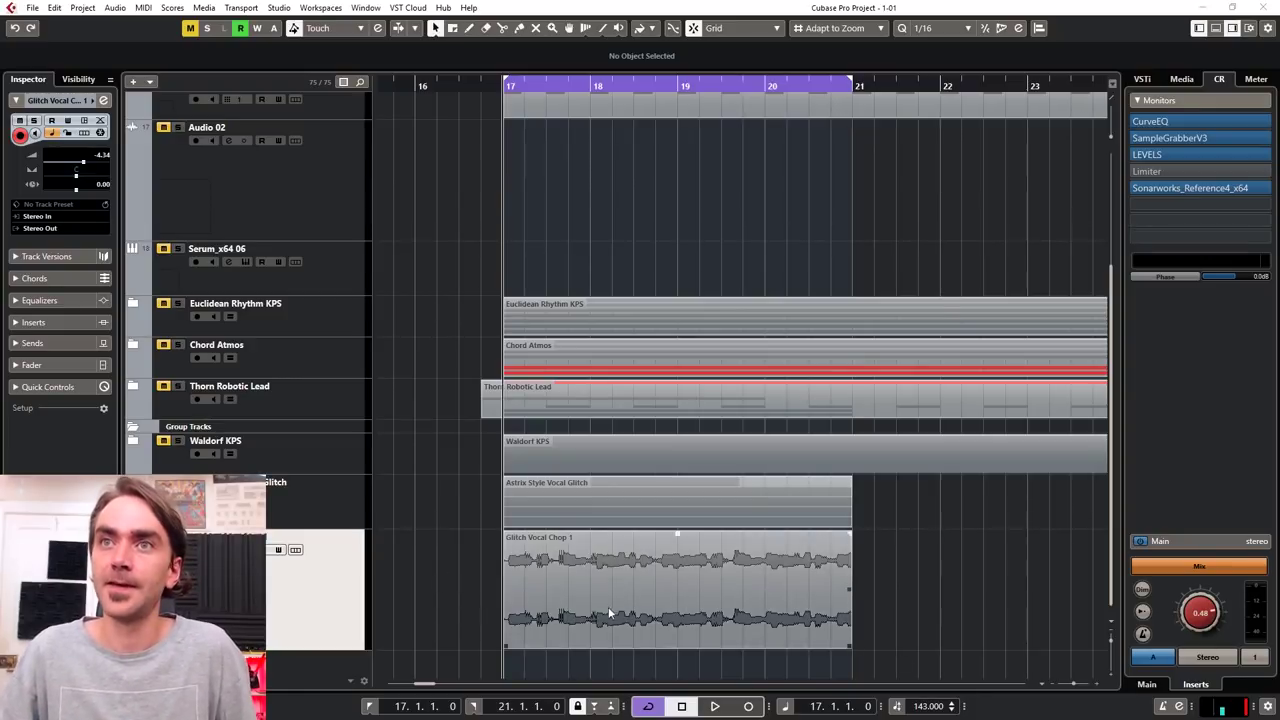
Move the Glitch Vocal Chop 1 event one sixteenth earlier to 16.4.4.0 and trim its start to 17.1.1.0.
scroll(500, 588, up, 2)
scroll(478, 598, down, 2)
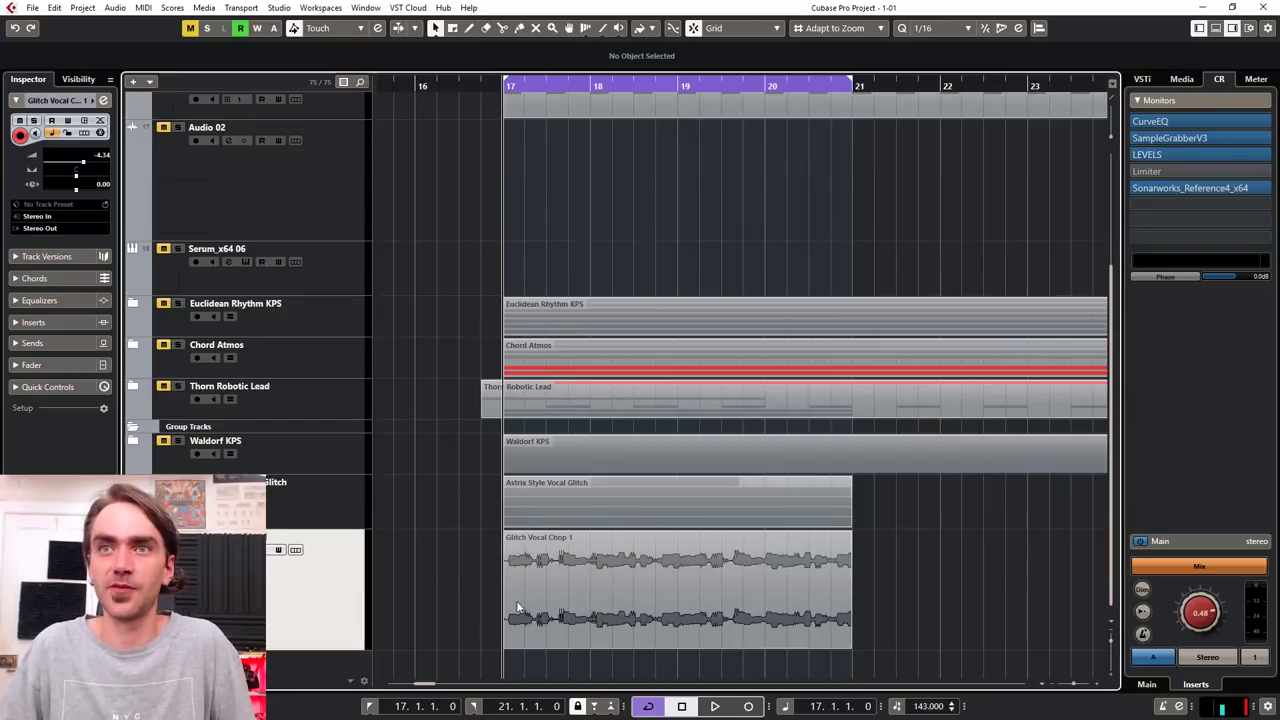
scroll(476, 605, up, 3)
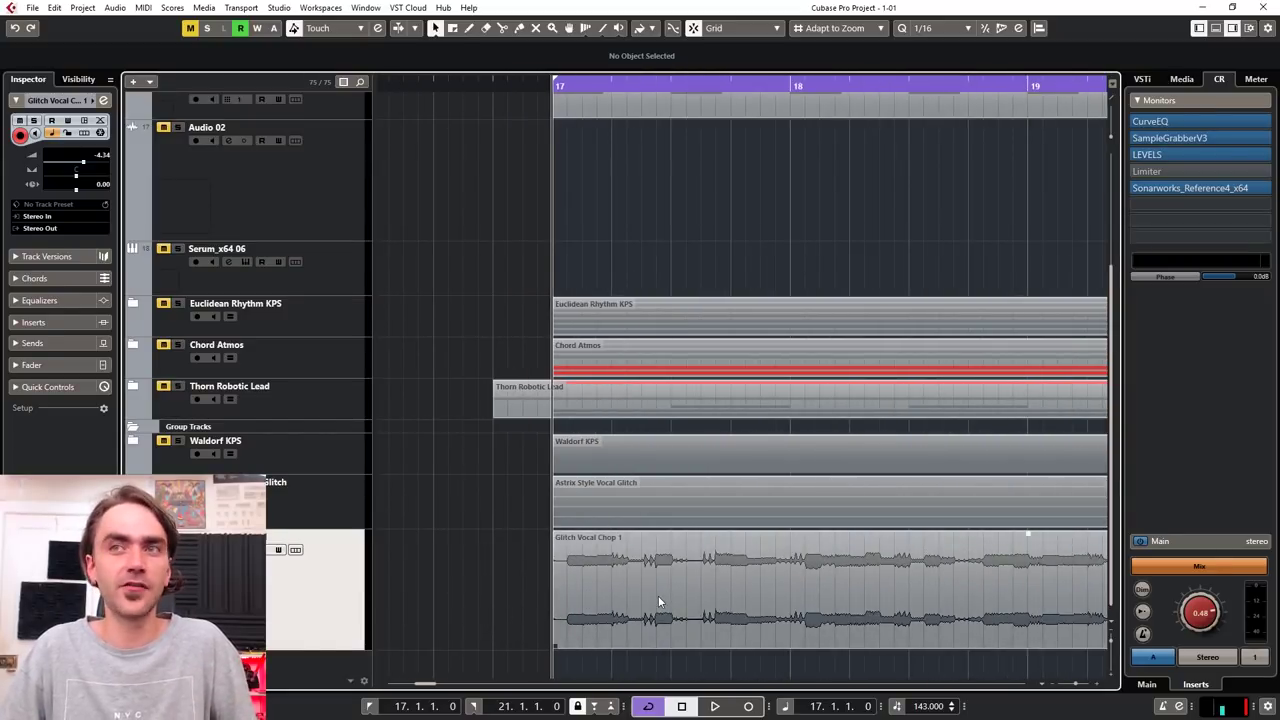
scroll(560, 590, up, 2)
click(561, 594)
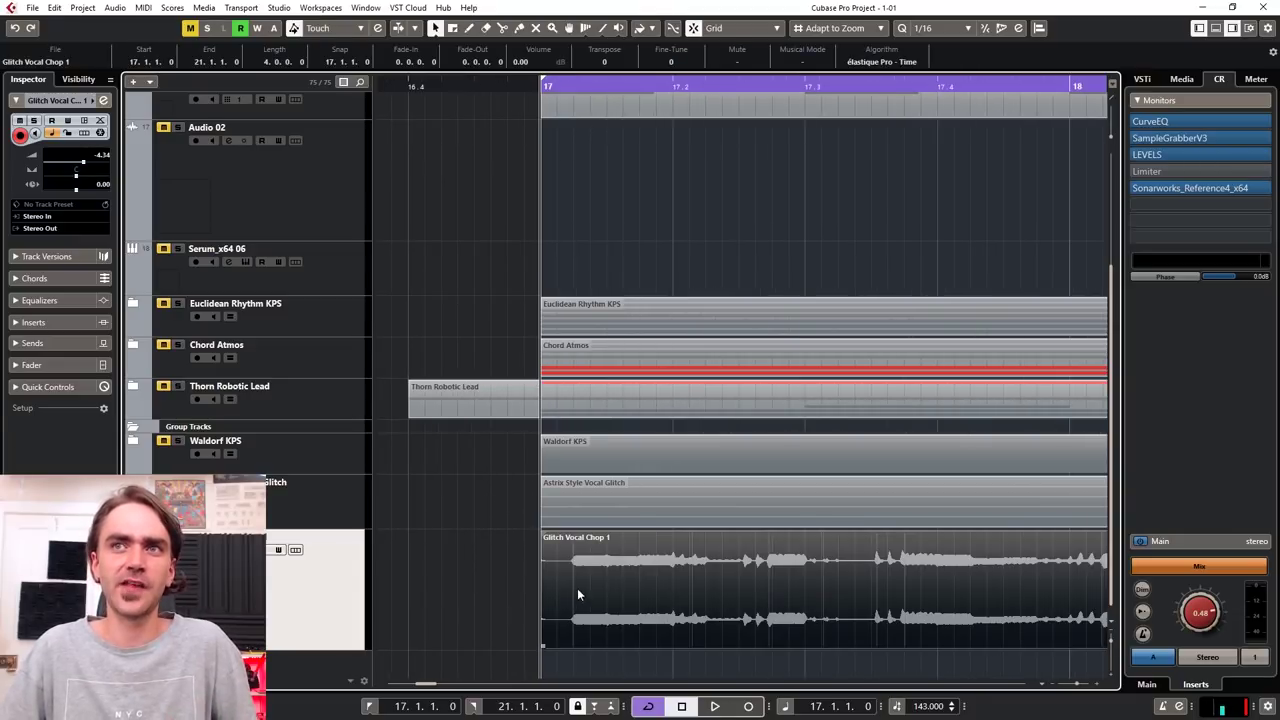
drag(604, 585, 582, 582)
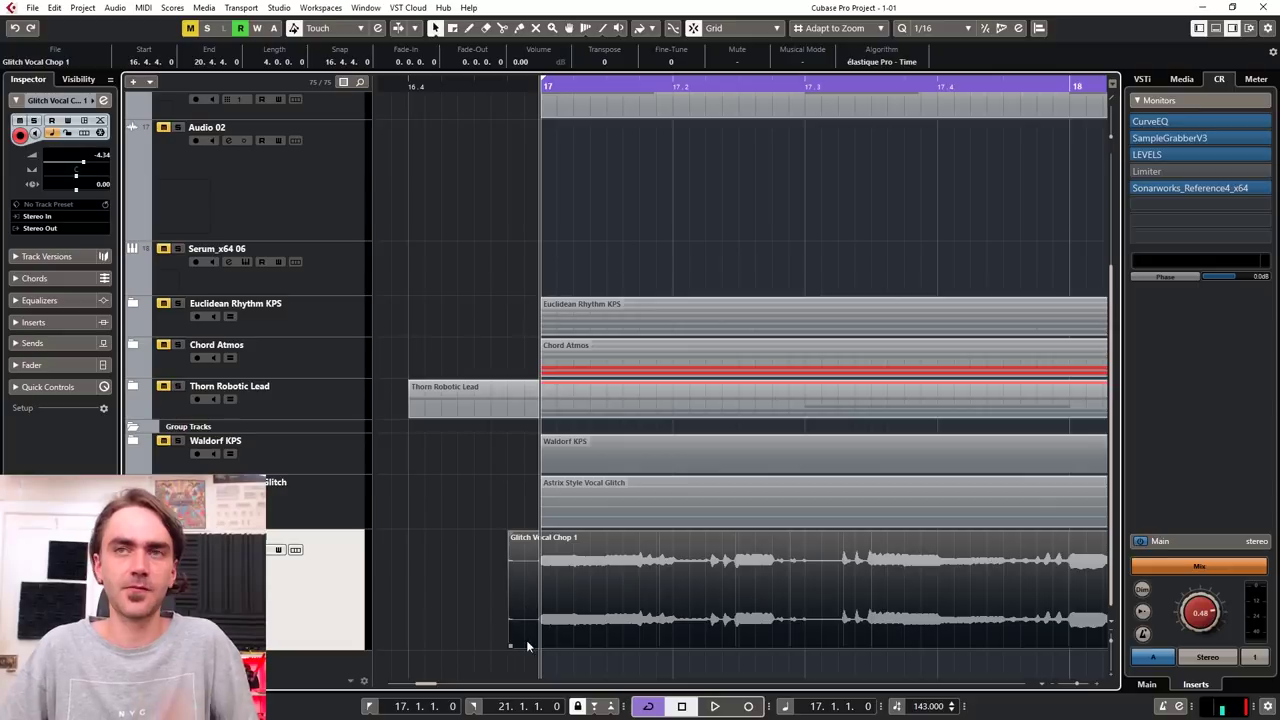
drag(513, 644, 541, 648)
scroll(530, 600, down, 3)
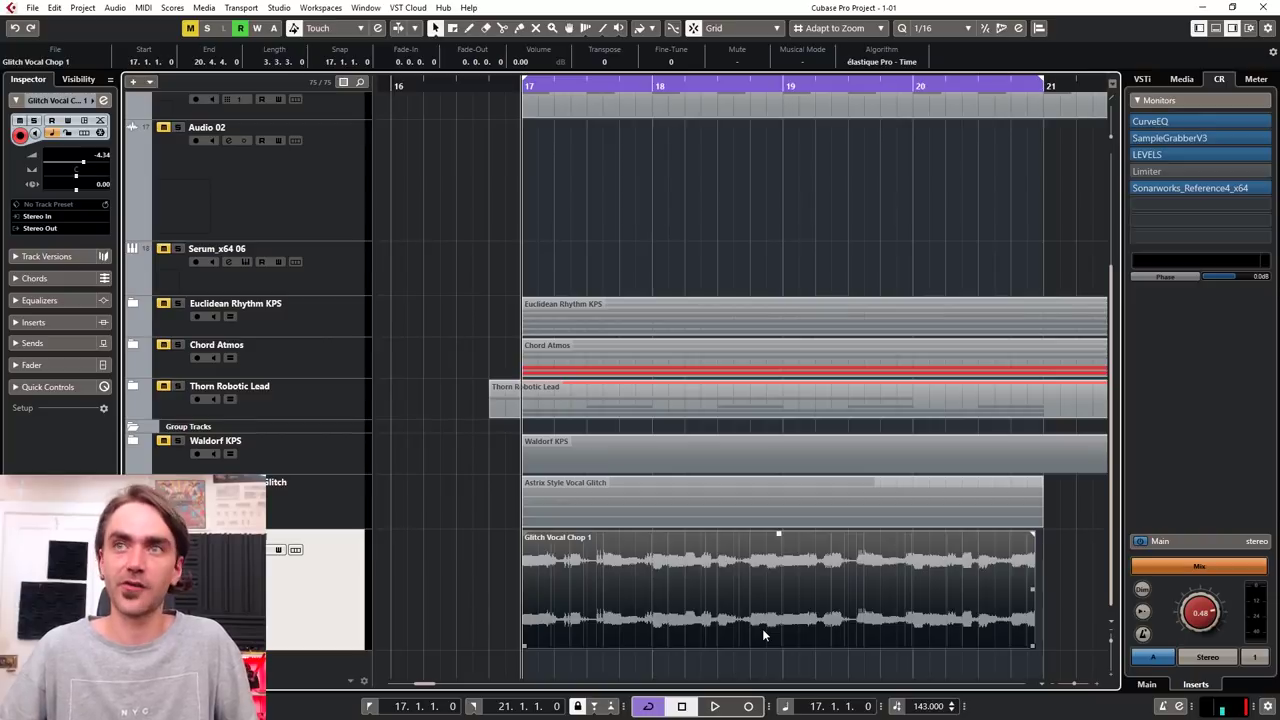
scroll(575, 622, up, 2)
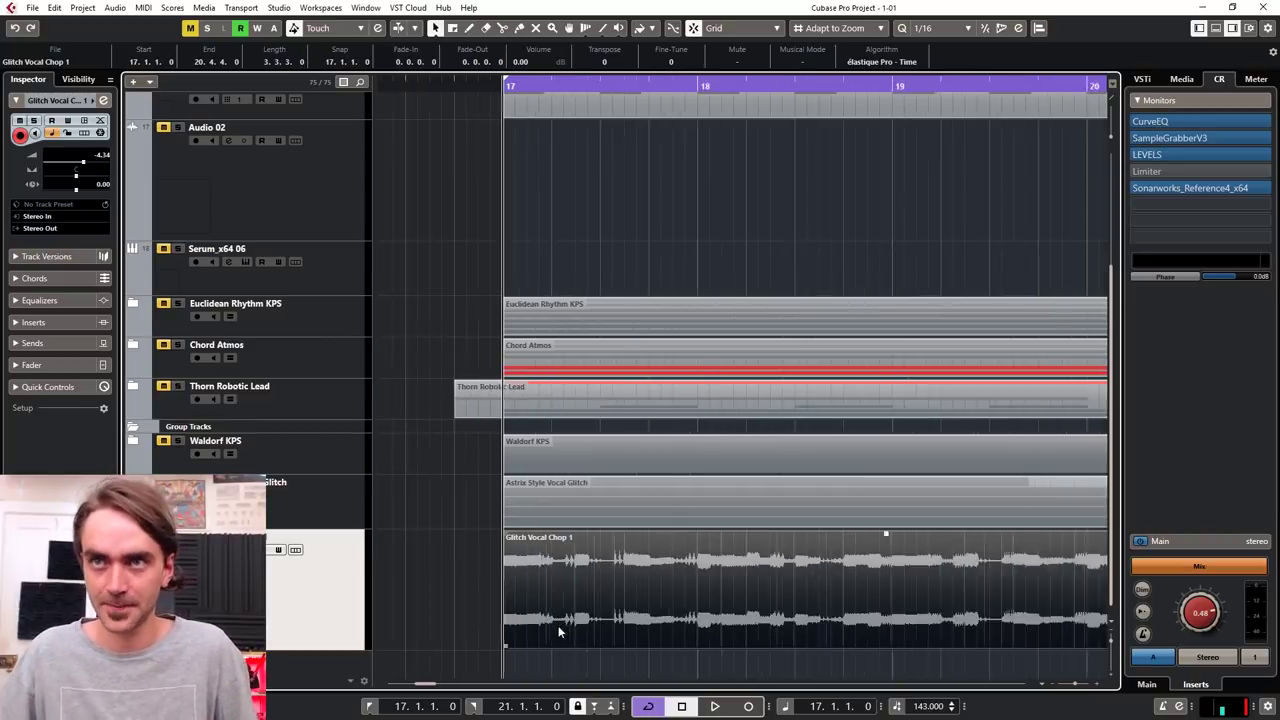
scroll(558, 625, down, 3)
Load LFOTool_x64 in the second insert slot of the Glitch Vocal Chop 1 channel.
click(103, 100)
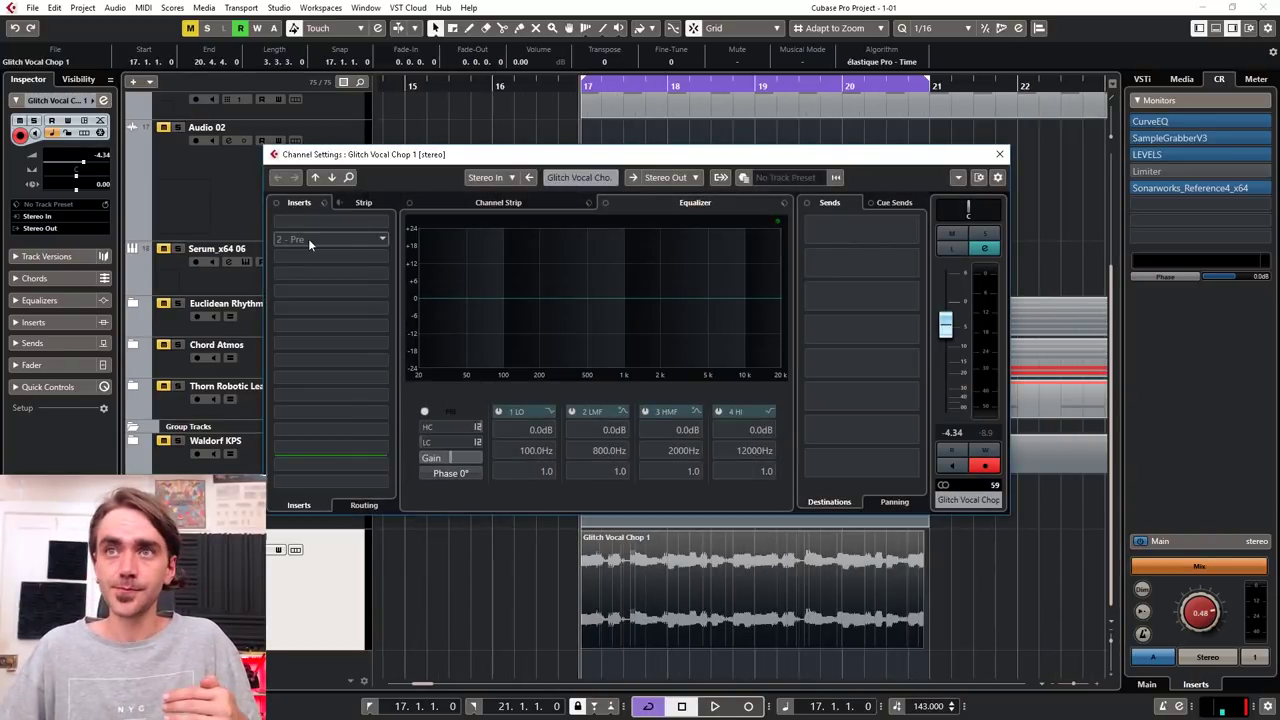
click(309, 242)
text(lfoto)
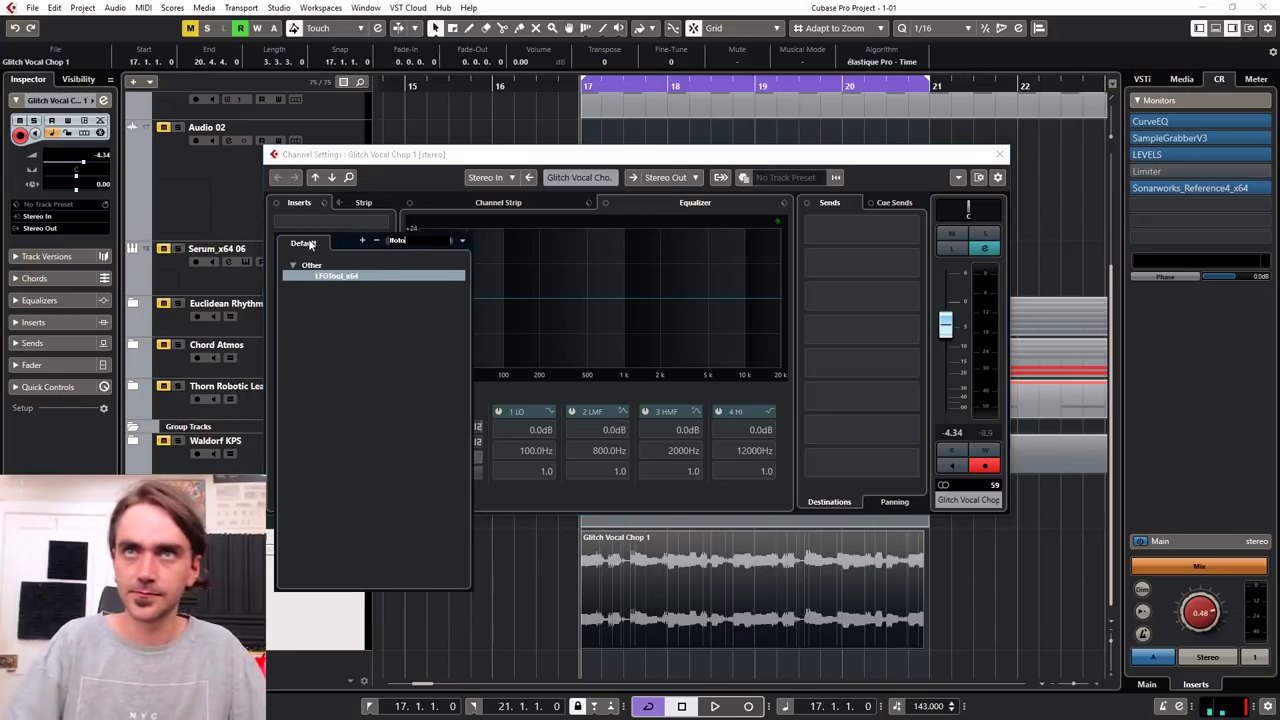
key(Return)
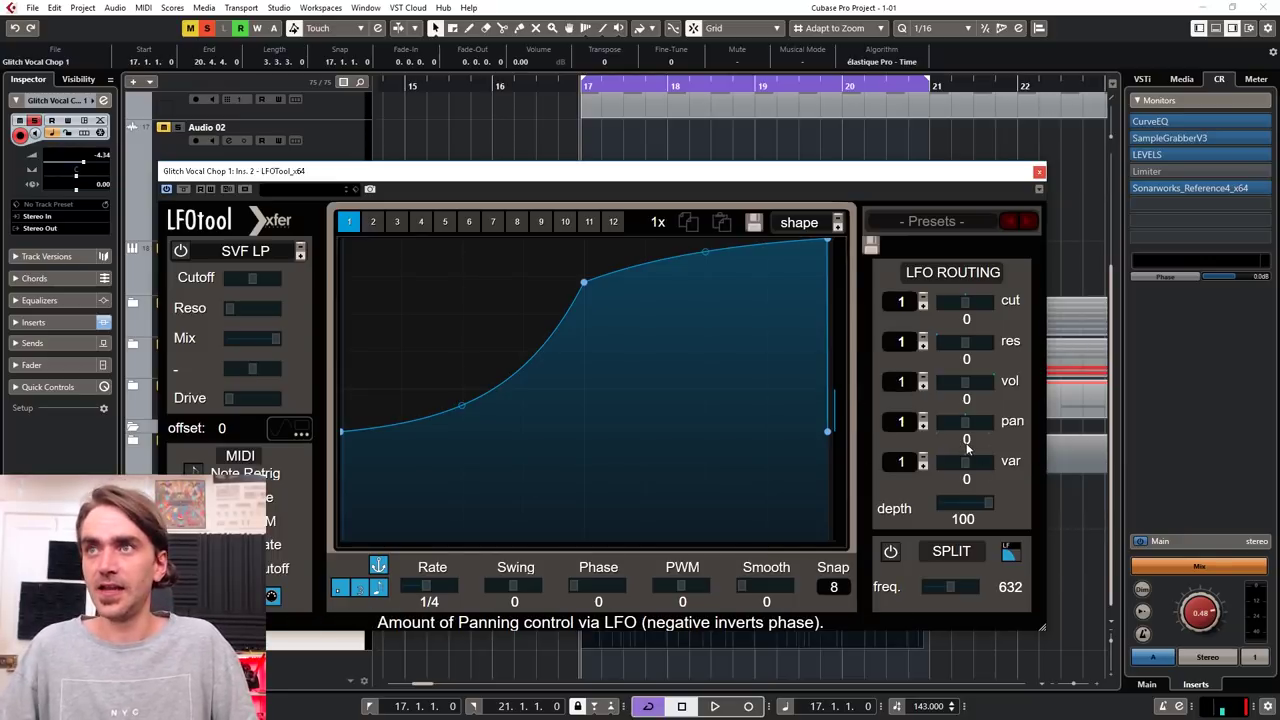
Set the LFO pan amount to 100 and draw an eight-step pattern of alternating high and low levels in graph 1.
drag(968, 447, 963, 438)
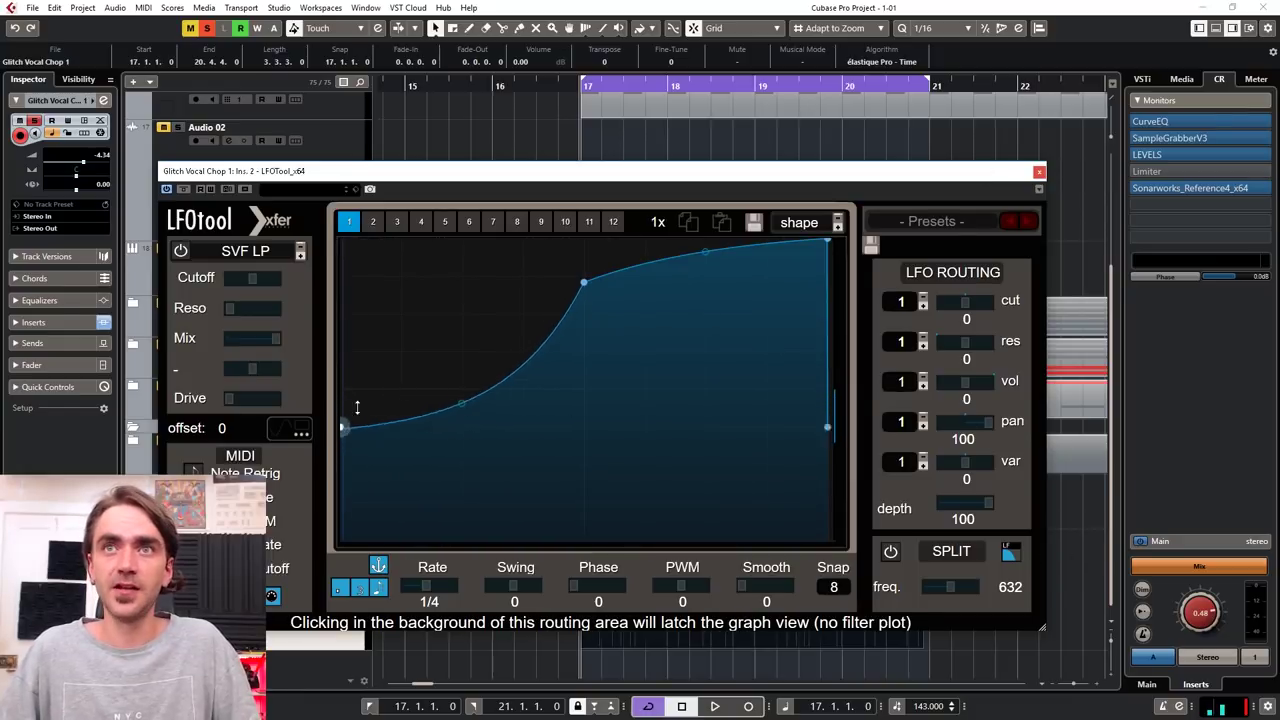
click(410, 286)
drag(383, 248, 409, 257)
mouse_move(402, 400)
mouse_down()
mouse_move(411, 536)
mouse_move(463, 540)
mouse_up()
mouse_move(514, 394)
mouse_down()
mouse_move(527, 368)
mouse_move(552, 490)
mouse_up()
mouse_move(605, 420)
mouse_down()
mouse_move(622, 342)
mouse_move(697, 455)
mouse_move(694, 494)
mouse_up()
drag(745, 285, 730, 314)
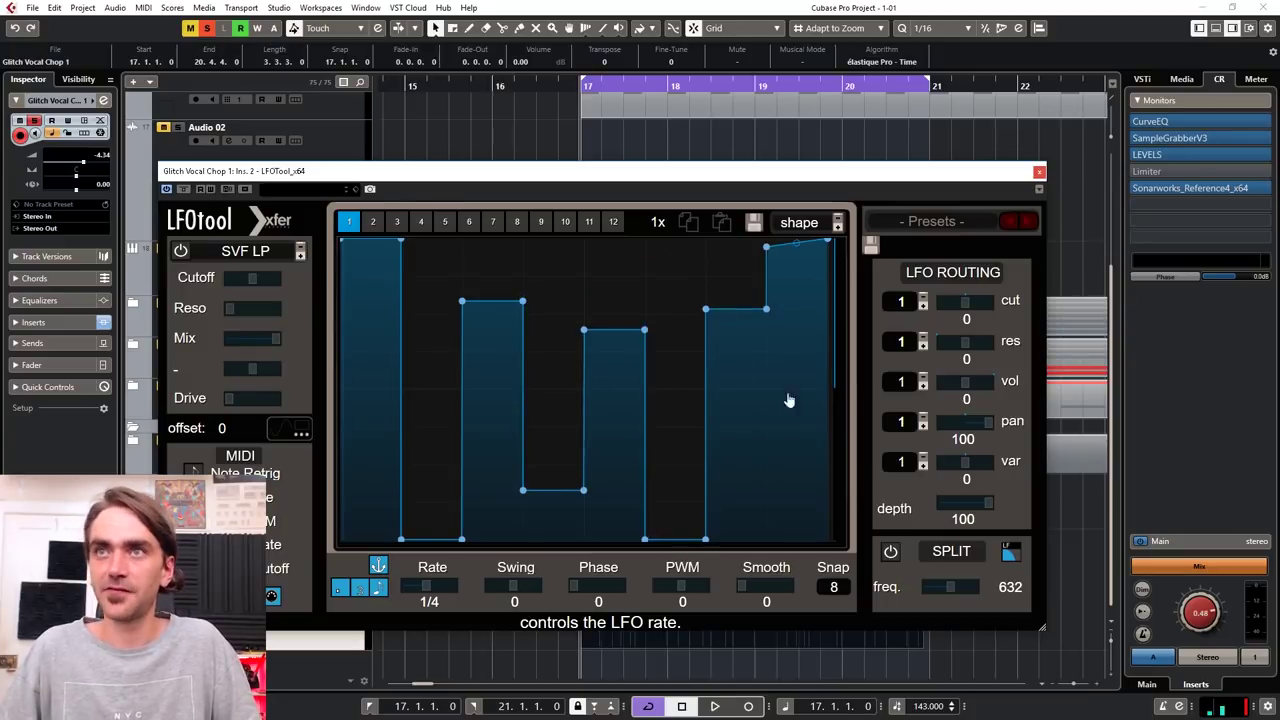
mouse_move(790, 400)
mouse_down()
mouse_move(811, 490)
mouse_move(812, 472)
mouse_up()
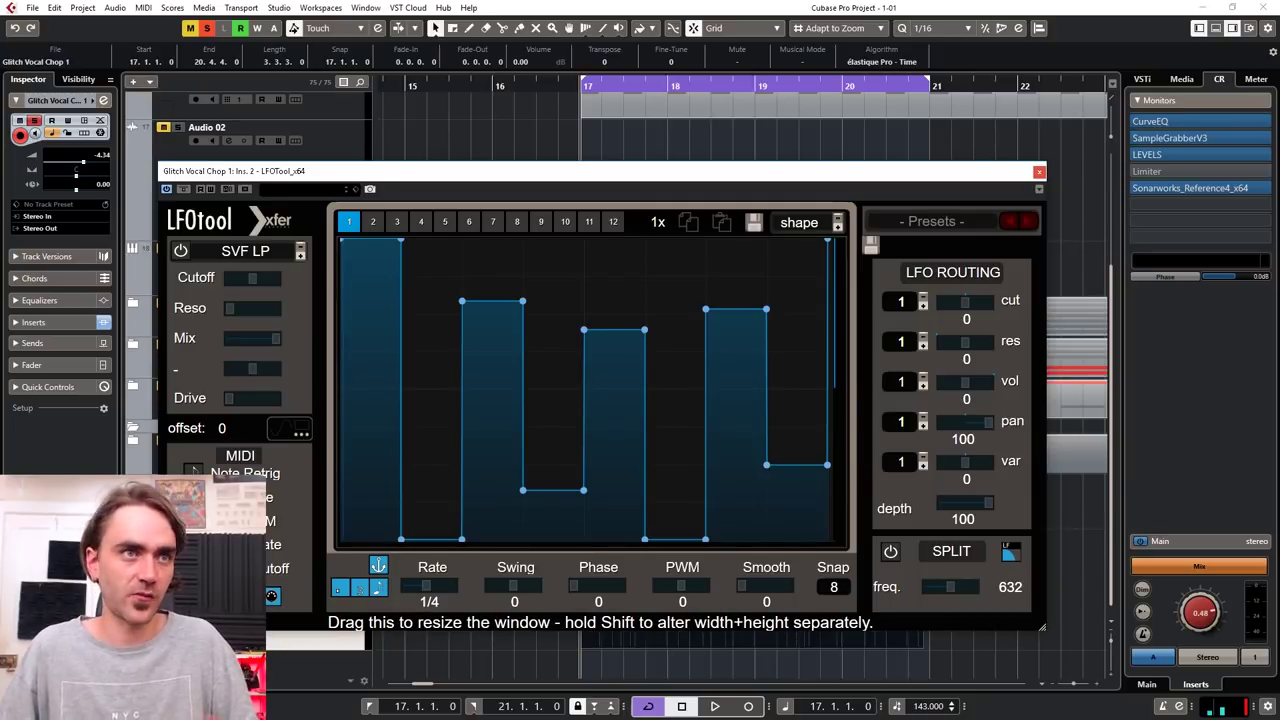
Audition the panning in the loop while trying slower LFO rates, and set the rate to bar.
key(space)
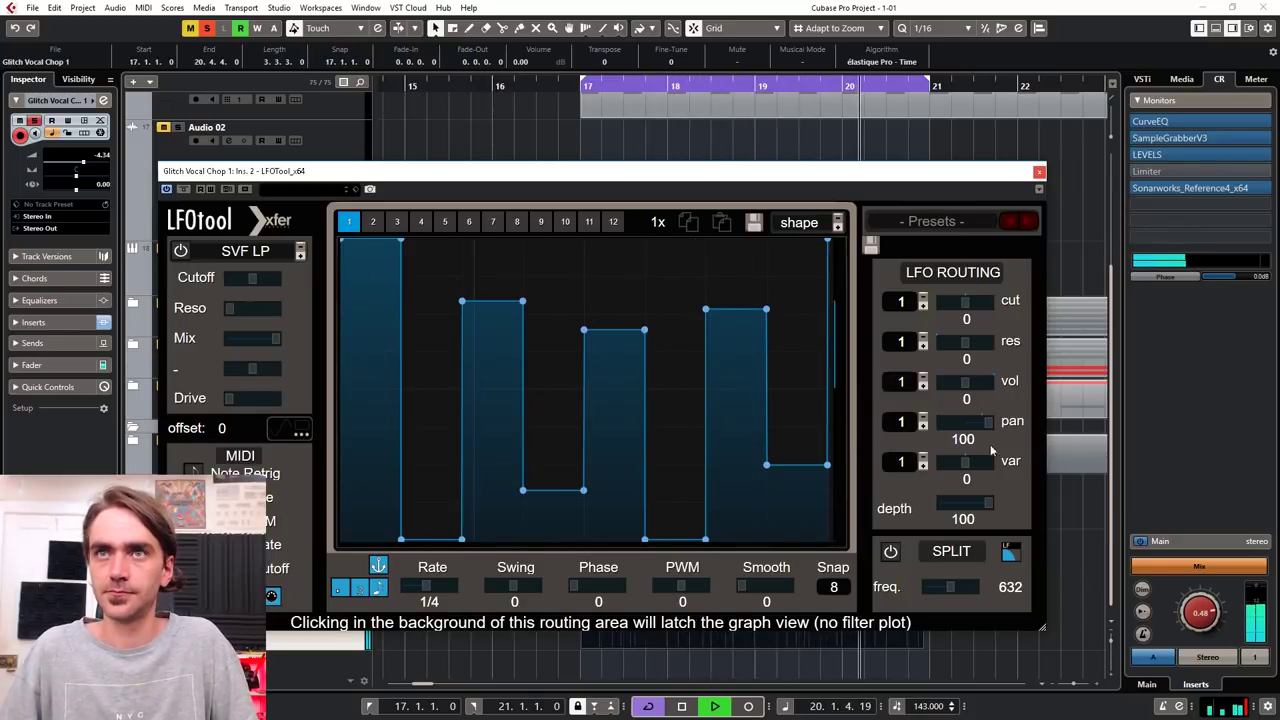
drag(428, 600, 436, 639)
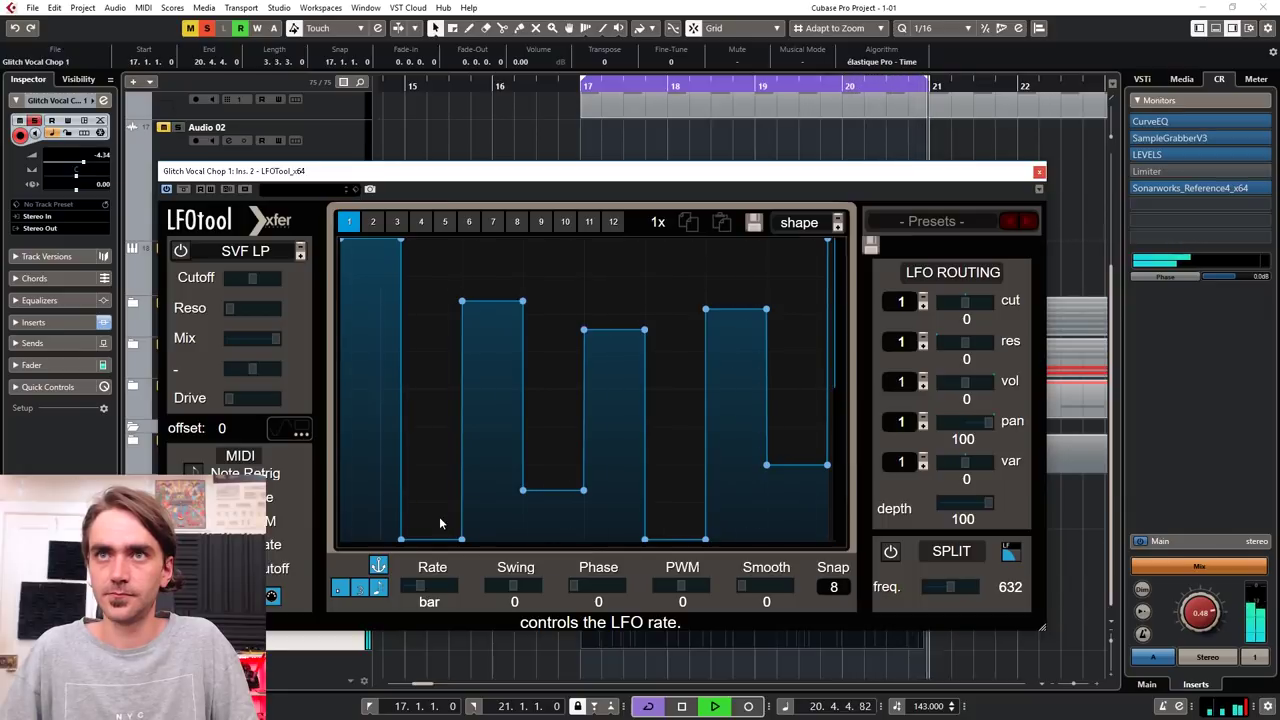
drag(432, 601, 441, 604)
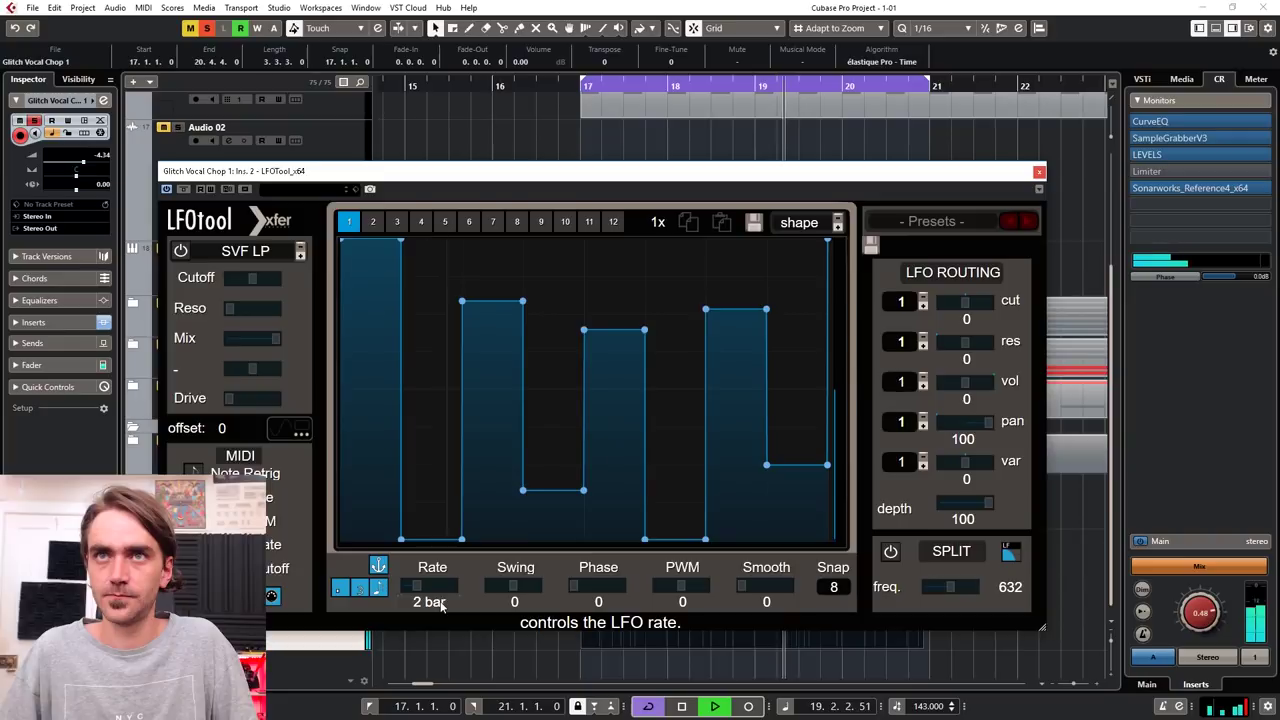
mouse_move(441, 604)
mouse_down()
mouse_move(446, 574)
mouse_move(440, 617)
mouse_up()
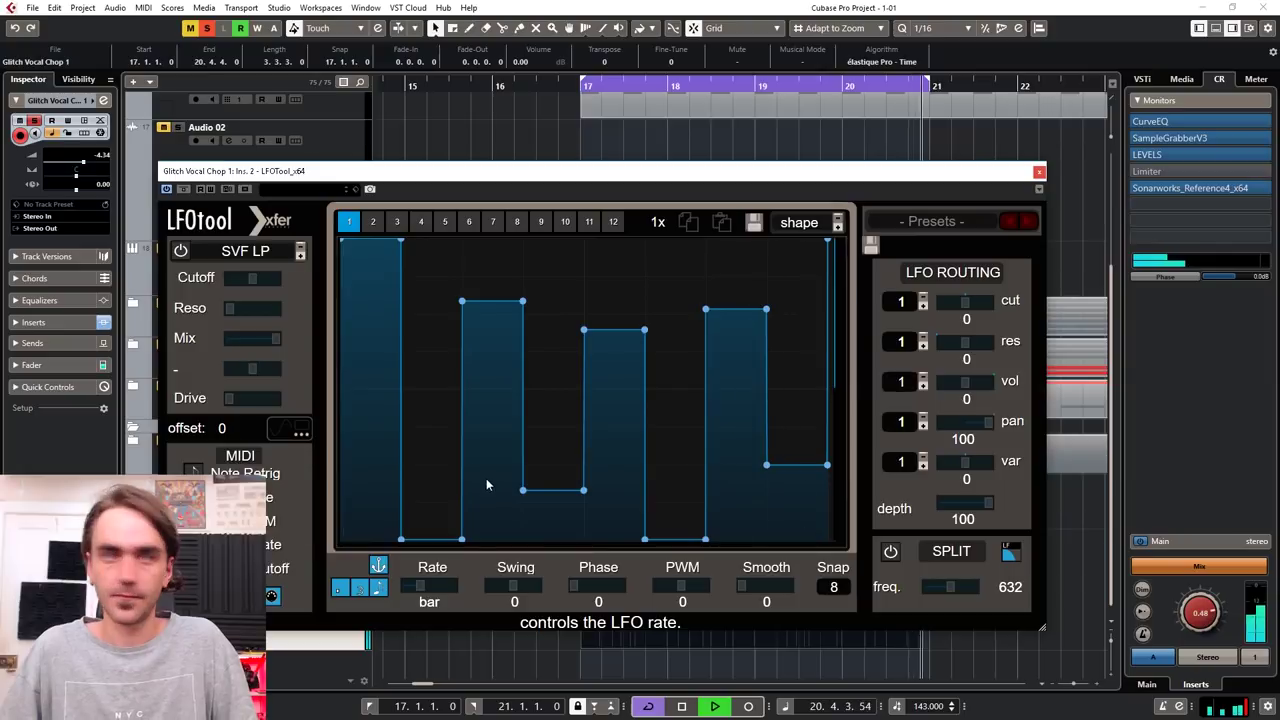
key(space)
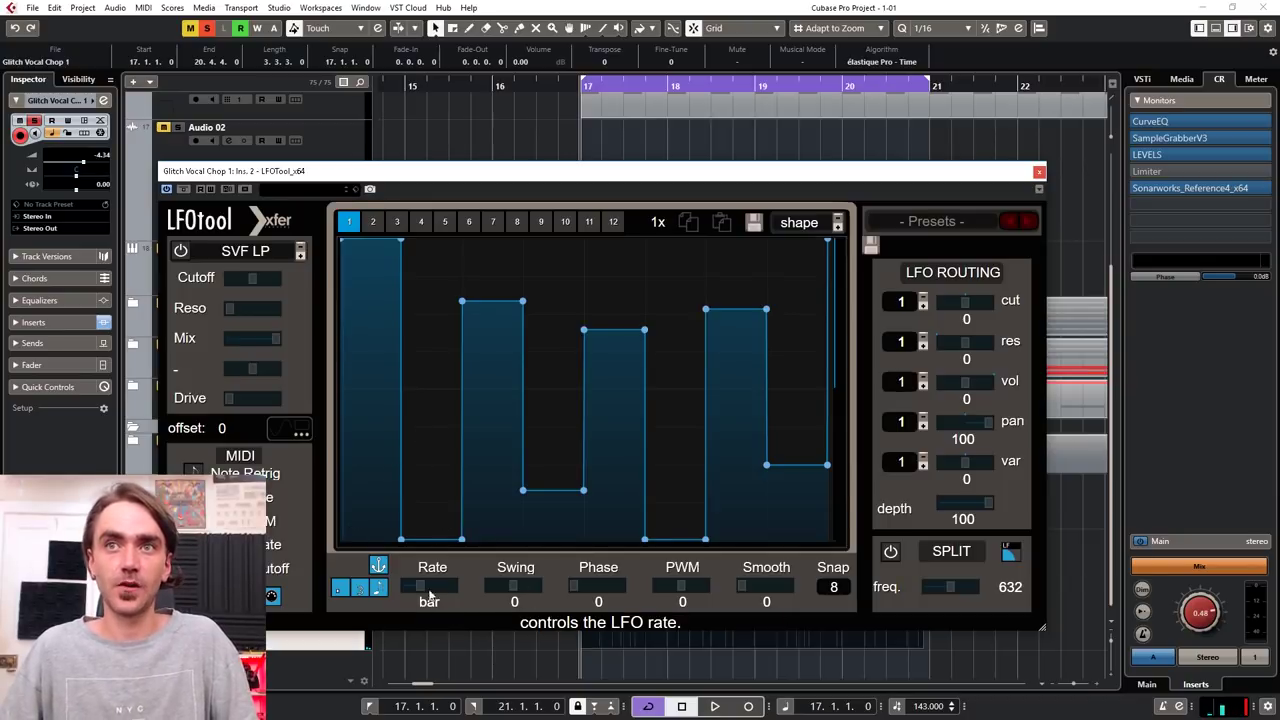
Try narrower steps at the start of graph 1 with the snap grid at 16, and restore the eight-step pattern.
click(833, 587)
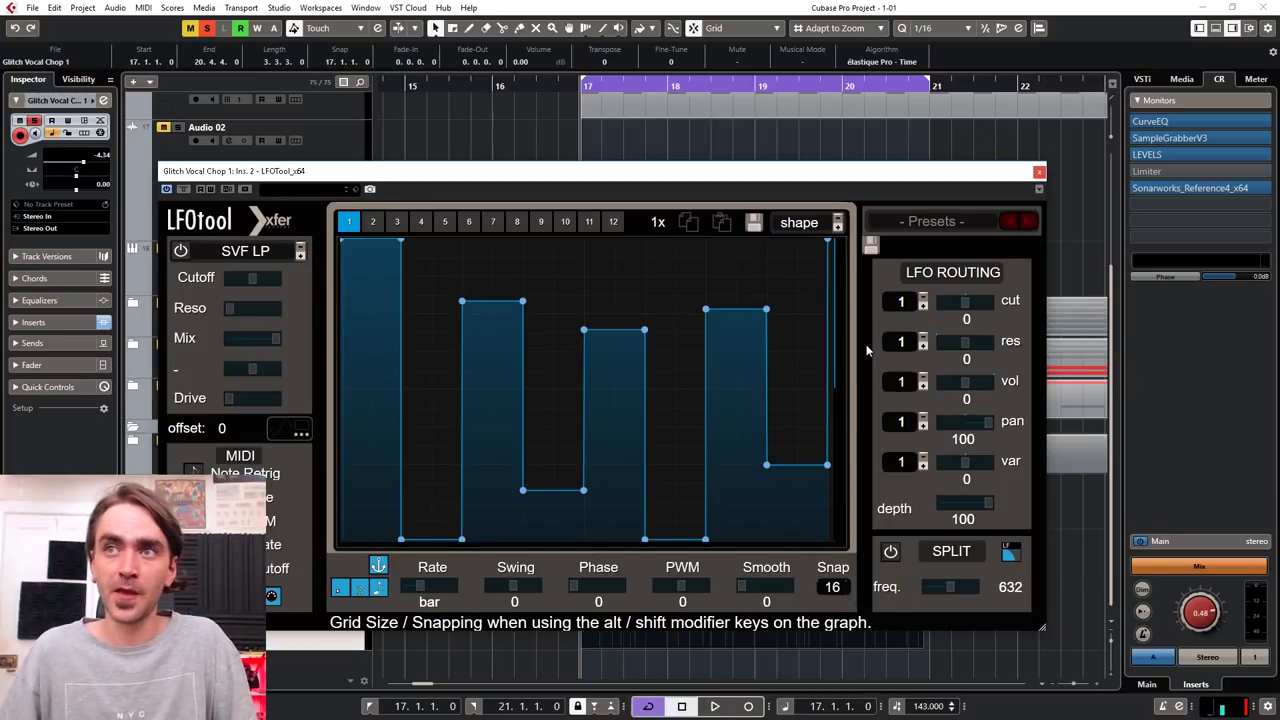
mouse_move(397, 289)
mouse_down()
mouse_move(375, 519)
mouse_move(408, 449)
mouse_move(403, 378)
mouse_up()
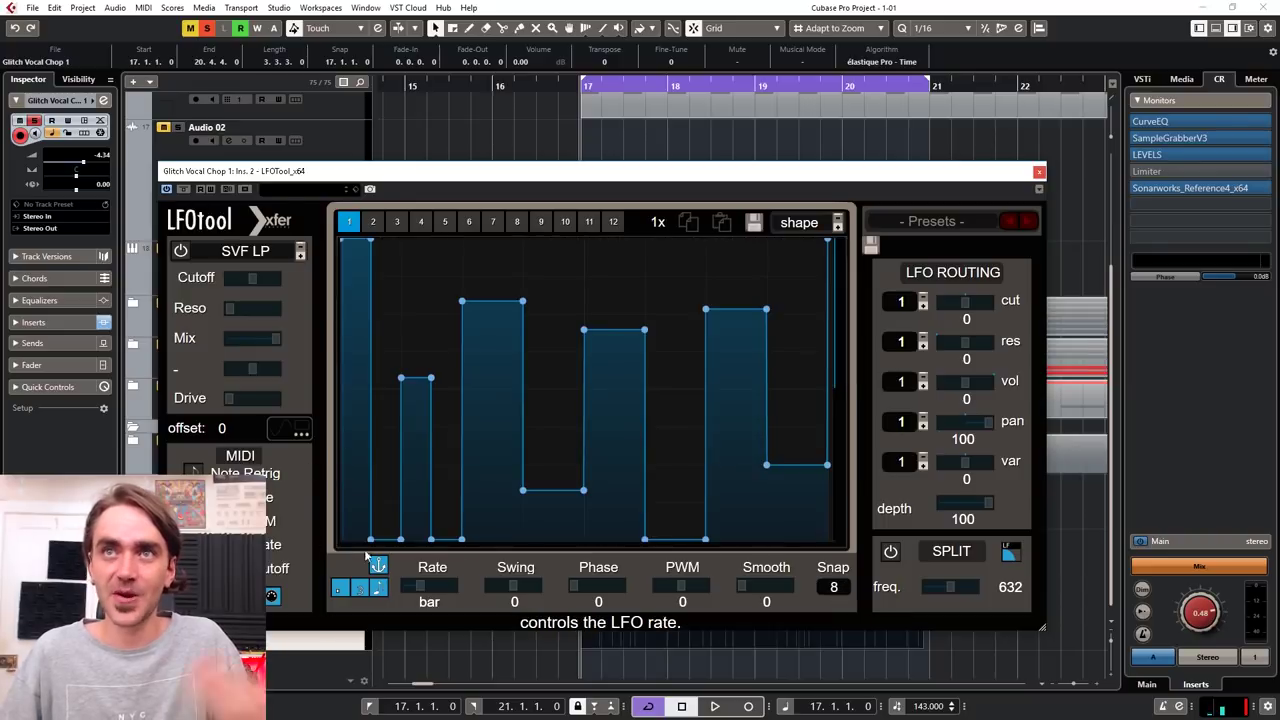
mouse_move(436, 511)
mouse_down()
mouse_move(394, 501)
mouse_move(385, 459)
mouse_move(383, 232)
mouse_up()
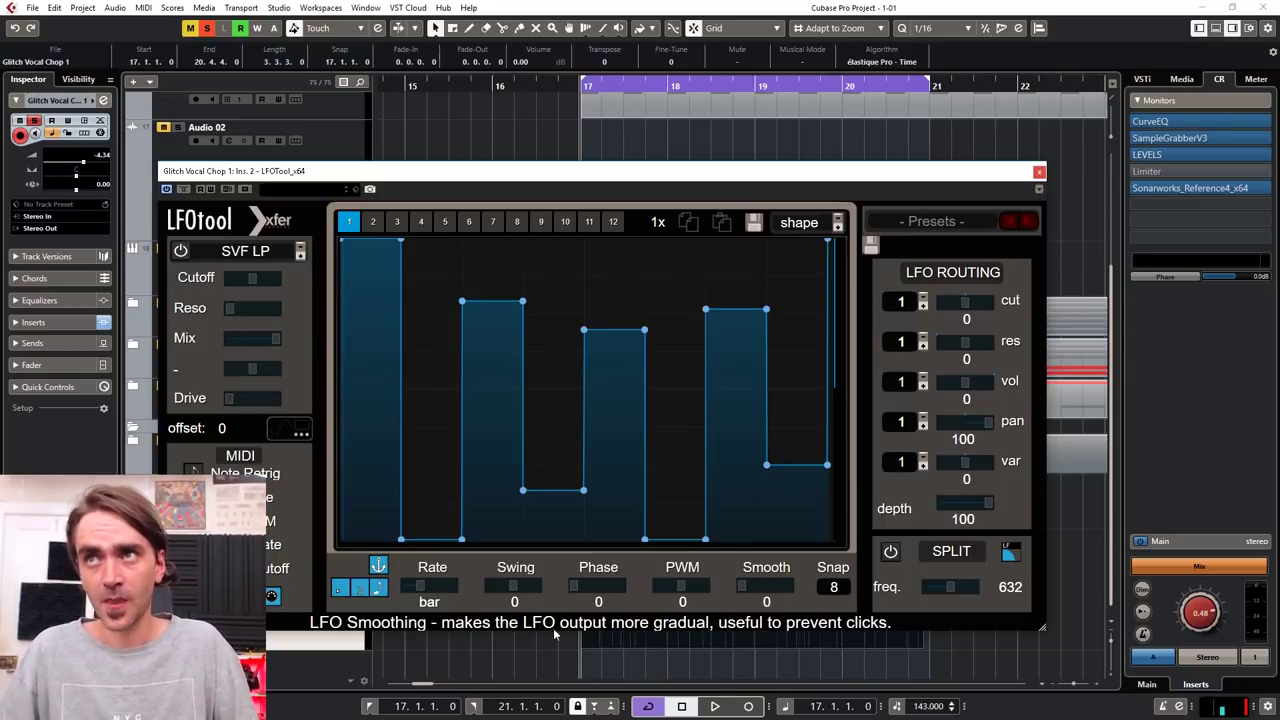
Switch to graph 2, enable the filter with the Band 24 type, and set the LFO cutoff amount to 57.
click(373, 222)
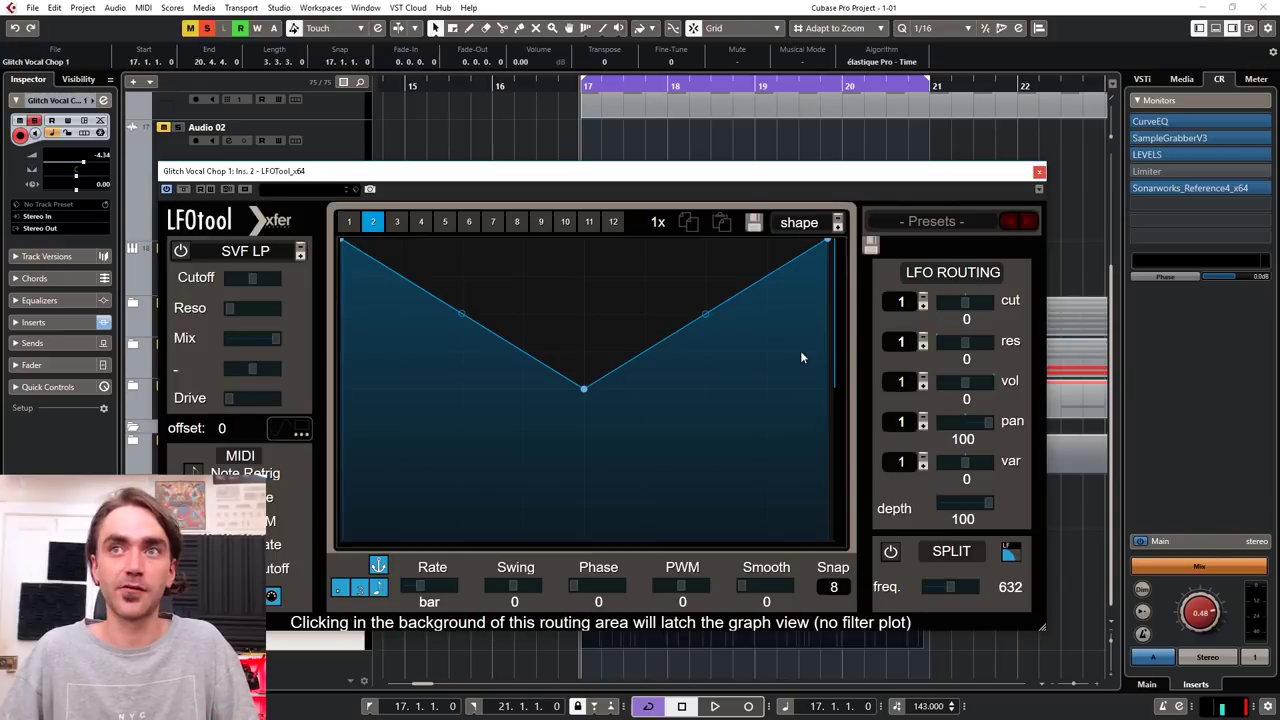
mouse_move(249, 282)
click(245, 253)
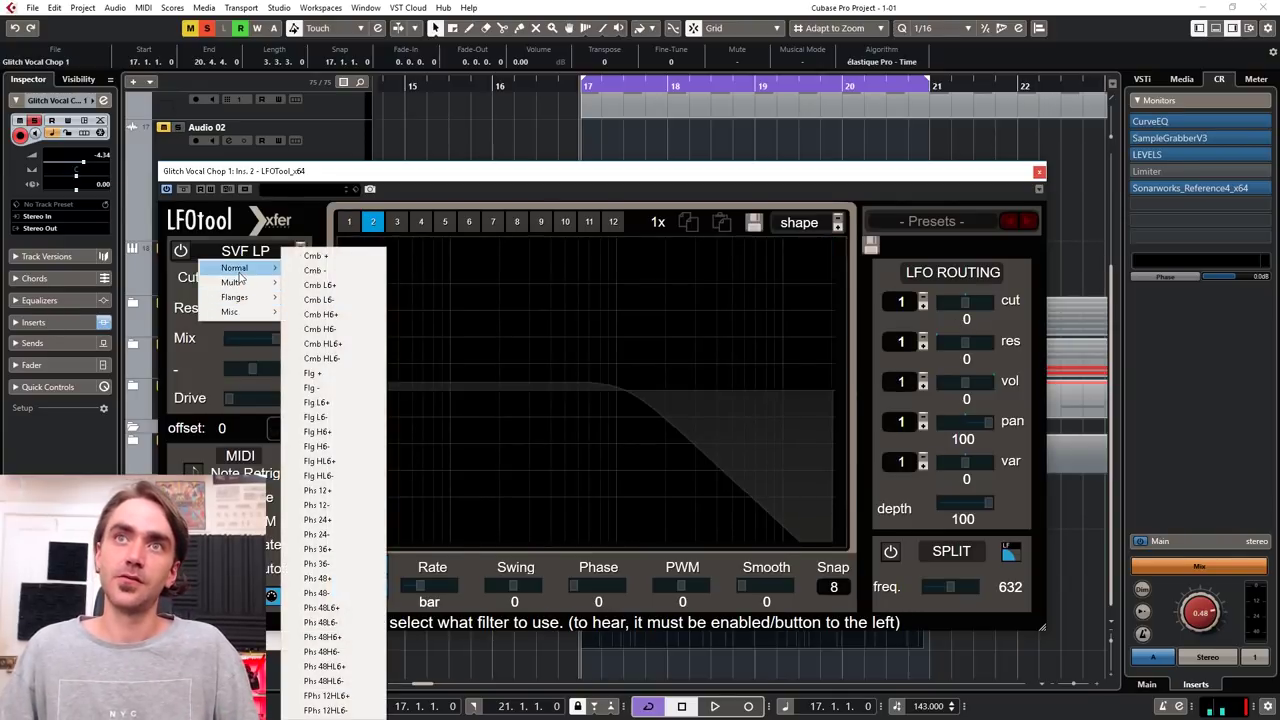
mouse_move(238, 270)
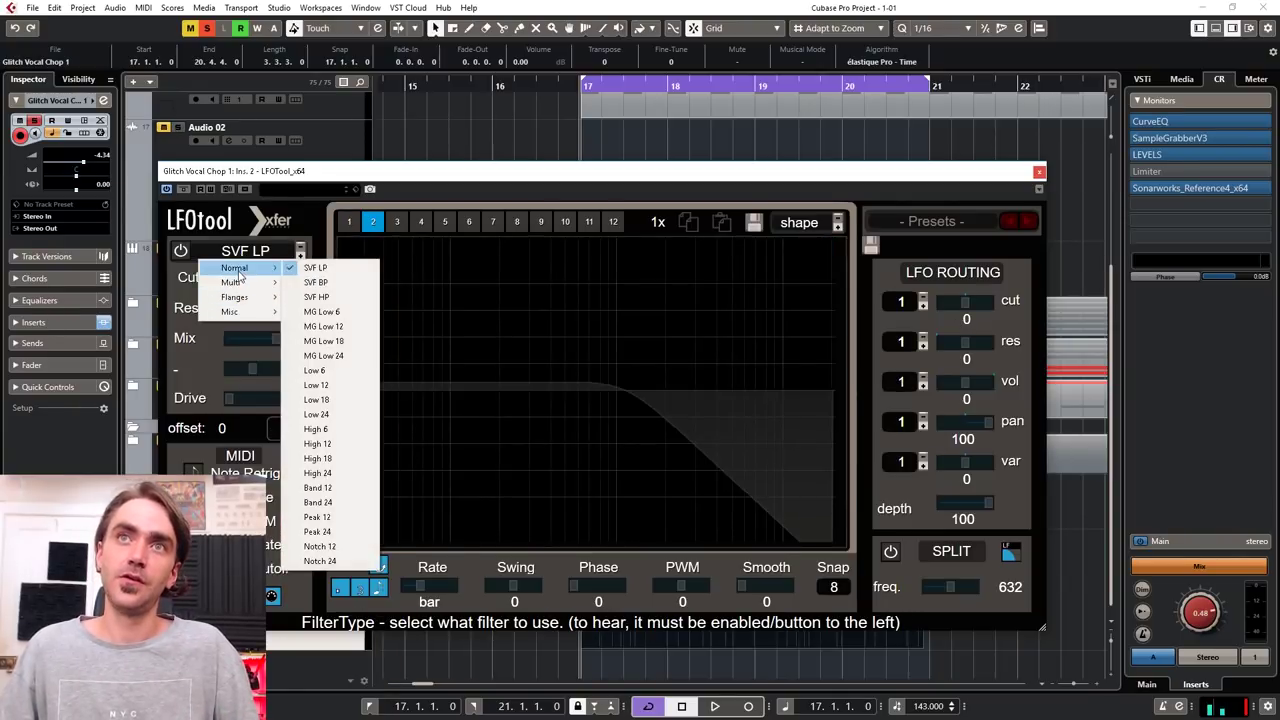
click(318, 502)
click(180, 251)
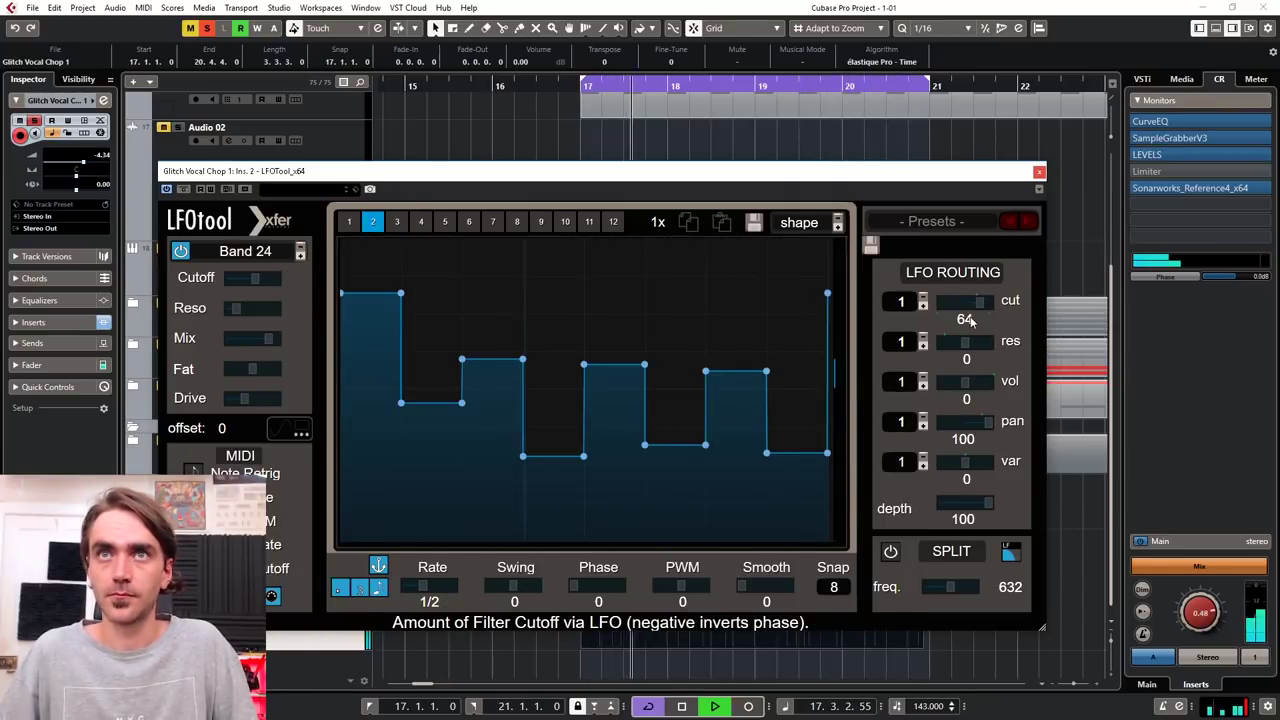
drag(966, 321, 960, 337)
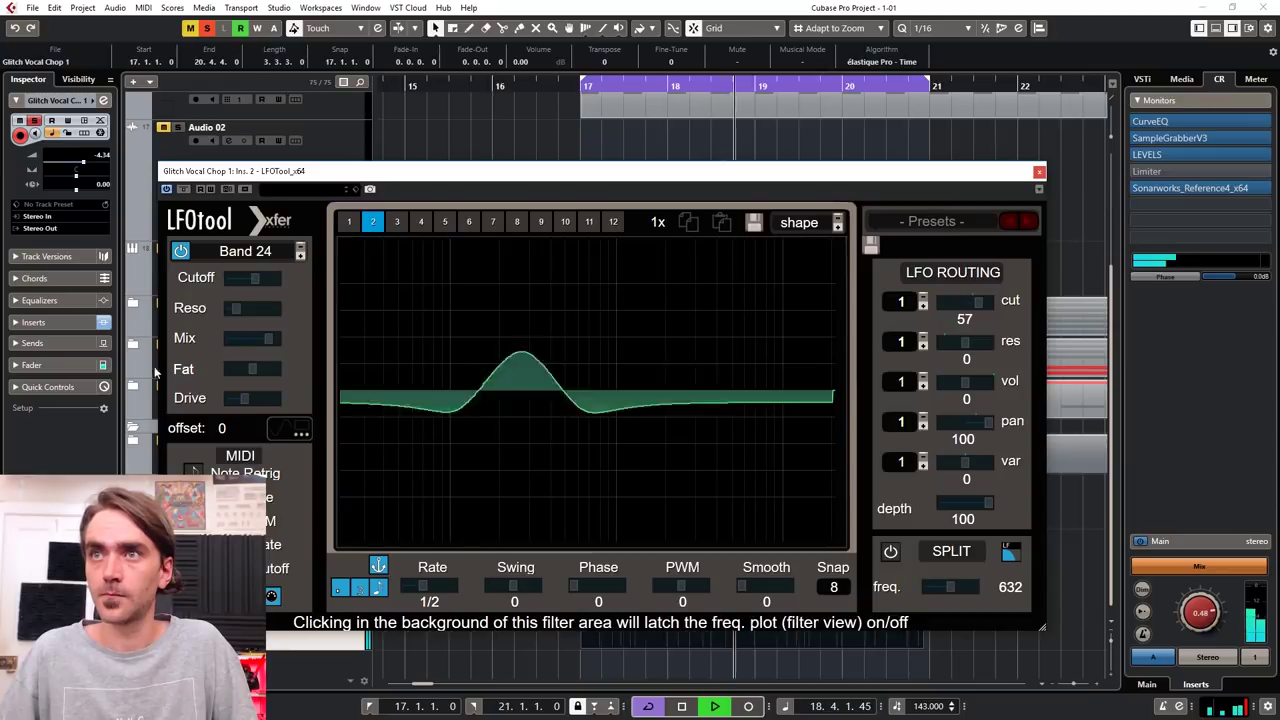
Try the High 24 filter type, and change the filter to the Flg H6+ flanger.
click(232, 256)
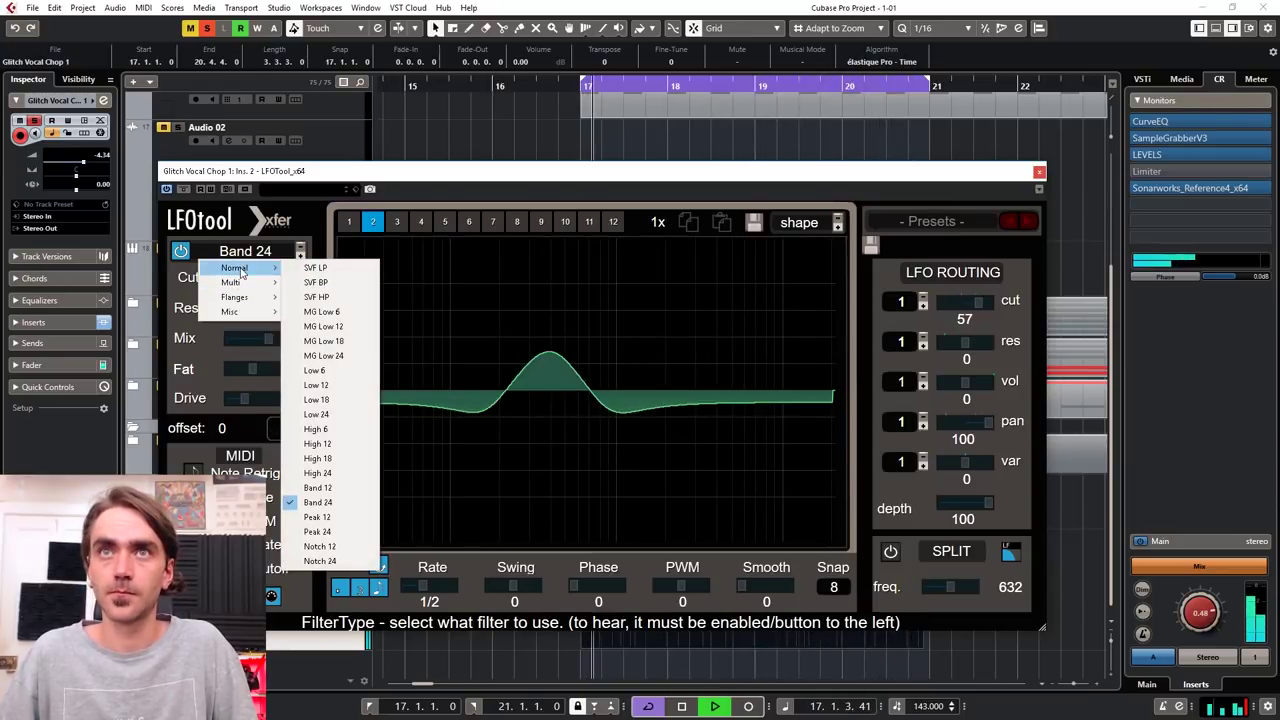
click(317, 473)
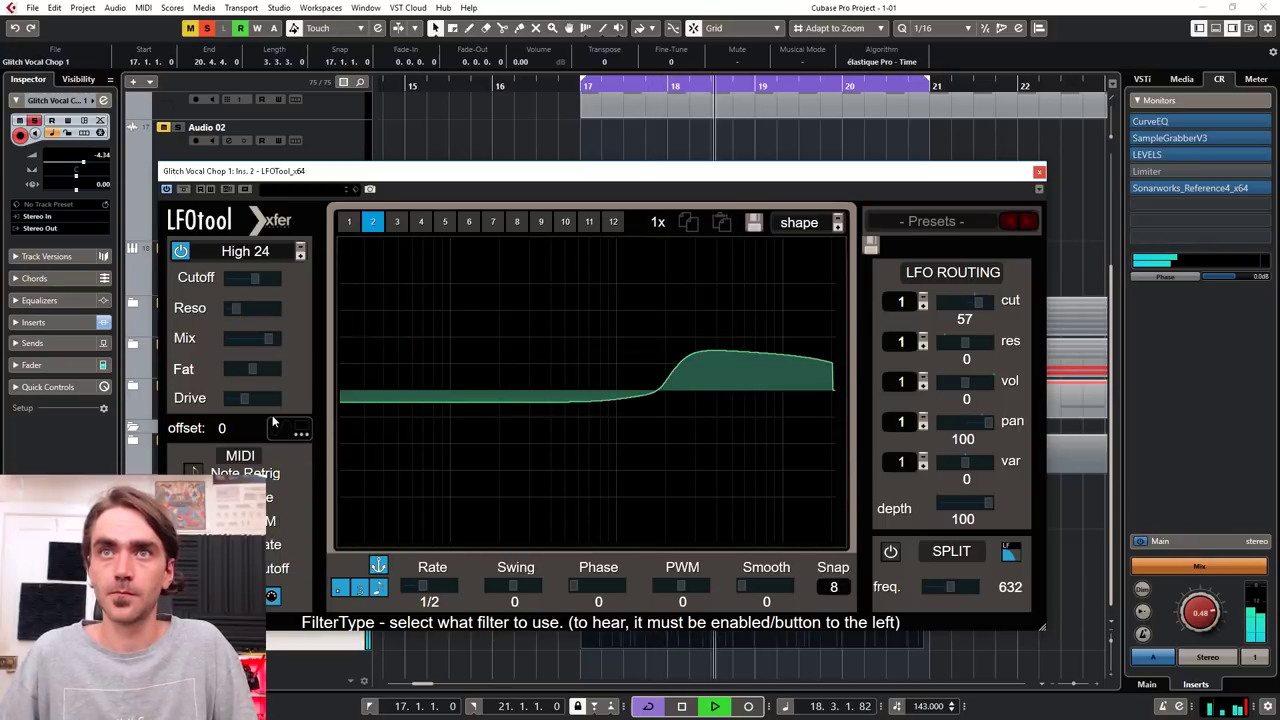
click(247, 256)
mouse_move(236, 315)
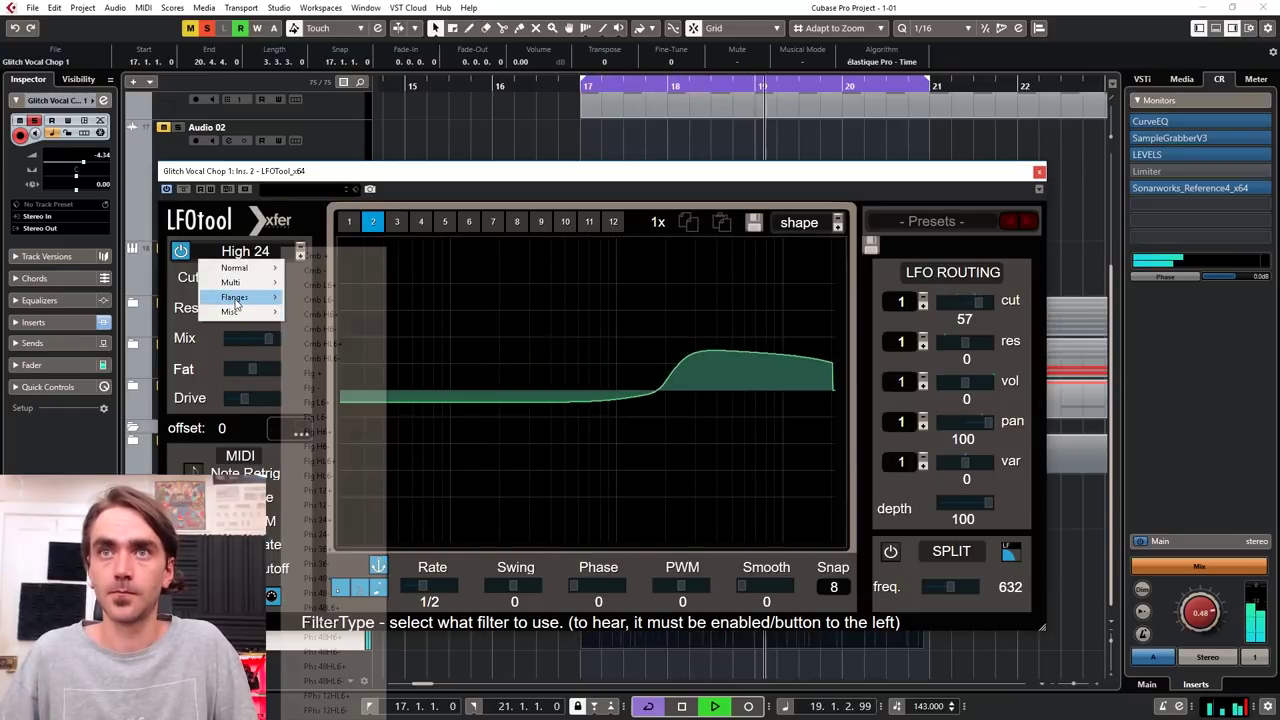
click(325, 431)
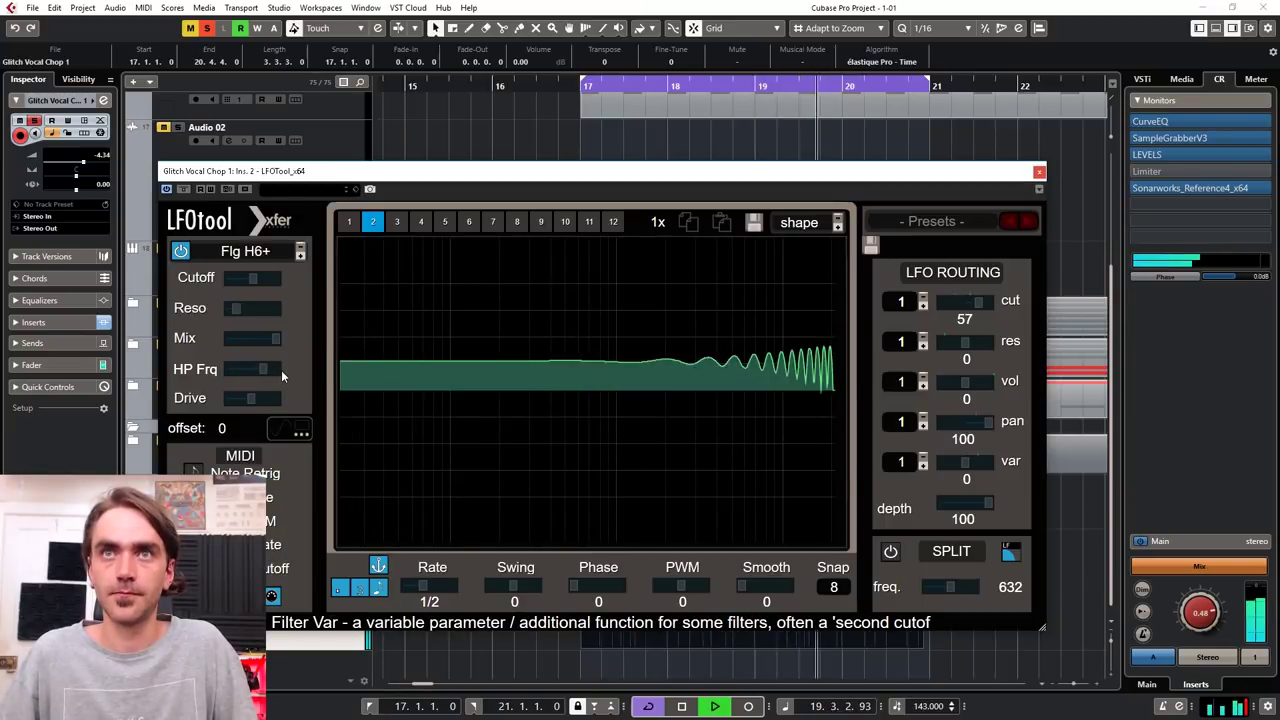
Lower the flanger's HP Frq and Cutoff, and reduce the LFO cutoff amount to 13.
mouse_move(266, 370)
mouse_down()
mouse_move(229, 375)
mouse_move(256, 374)
mouse_up()
drag(963, 318, 964, 345)
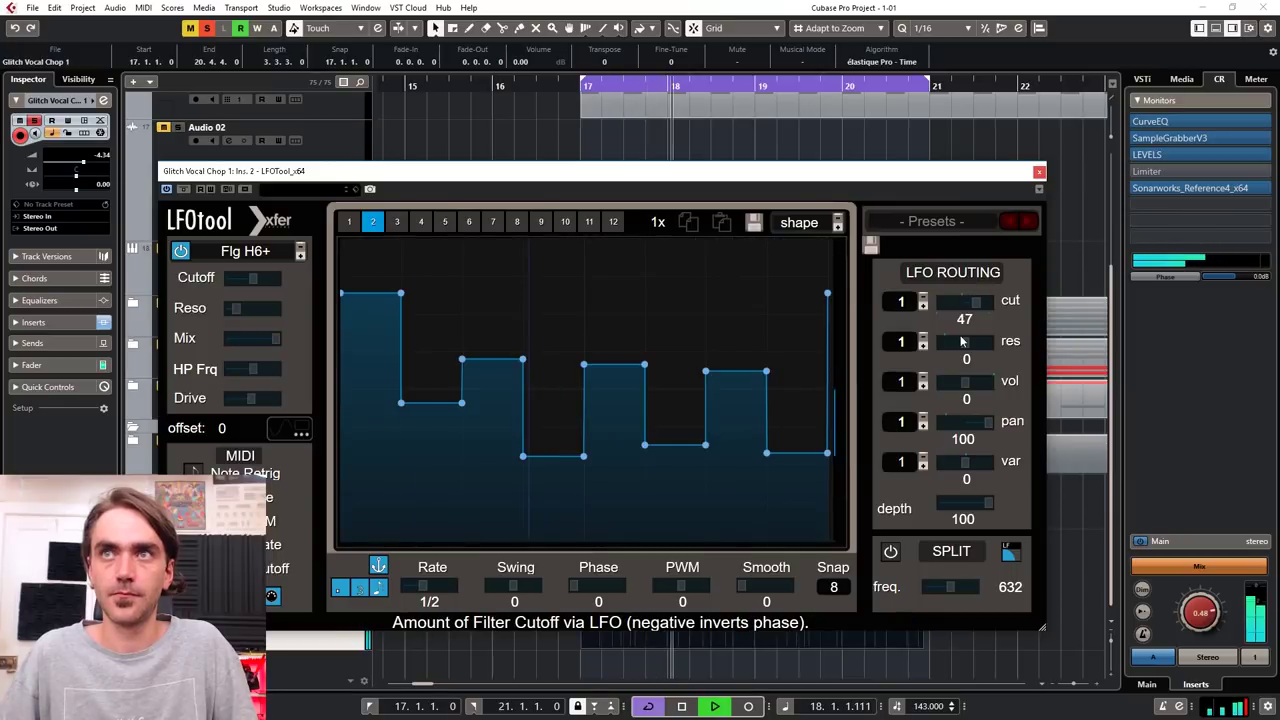
drag(269, 282, 230, 280)
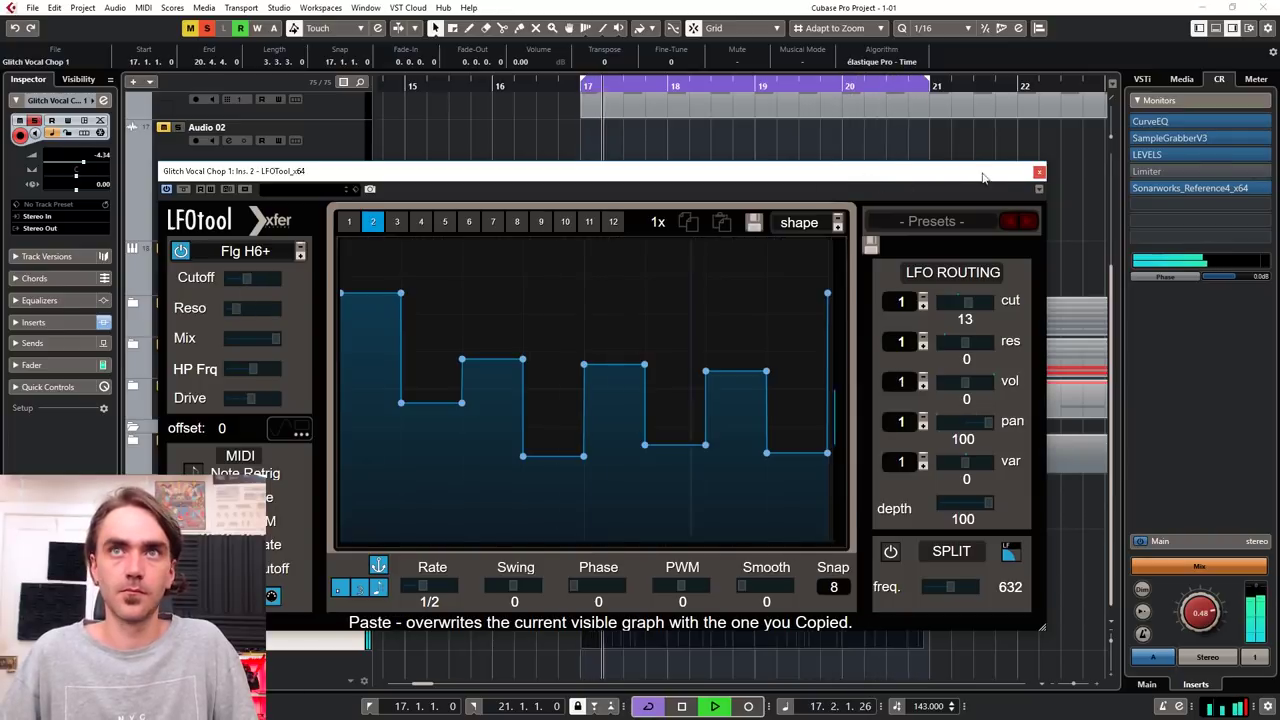
Close the LFOTool window, deselect the Glitch Vocal Chop 1 event and stop playback.
click(1039, 171)
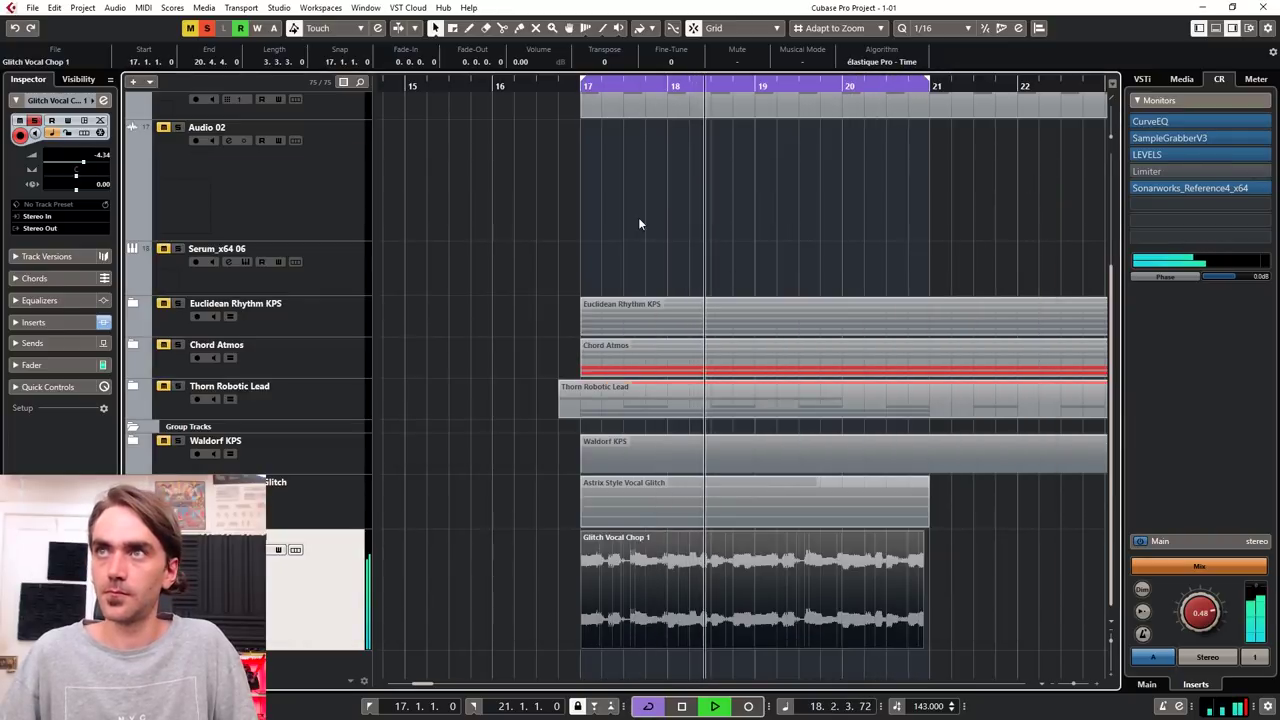
click(510, 513)
key(space)
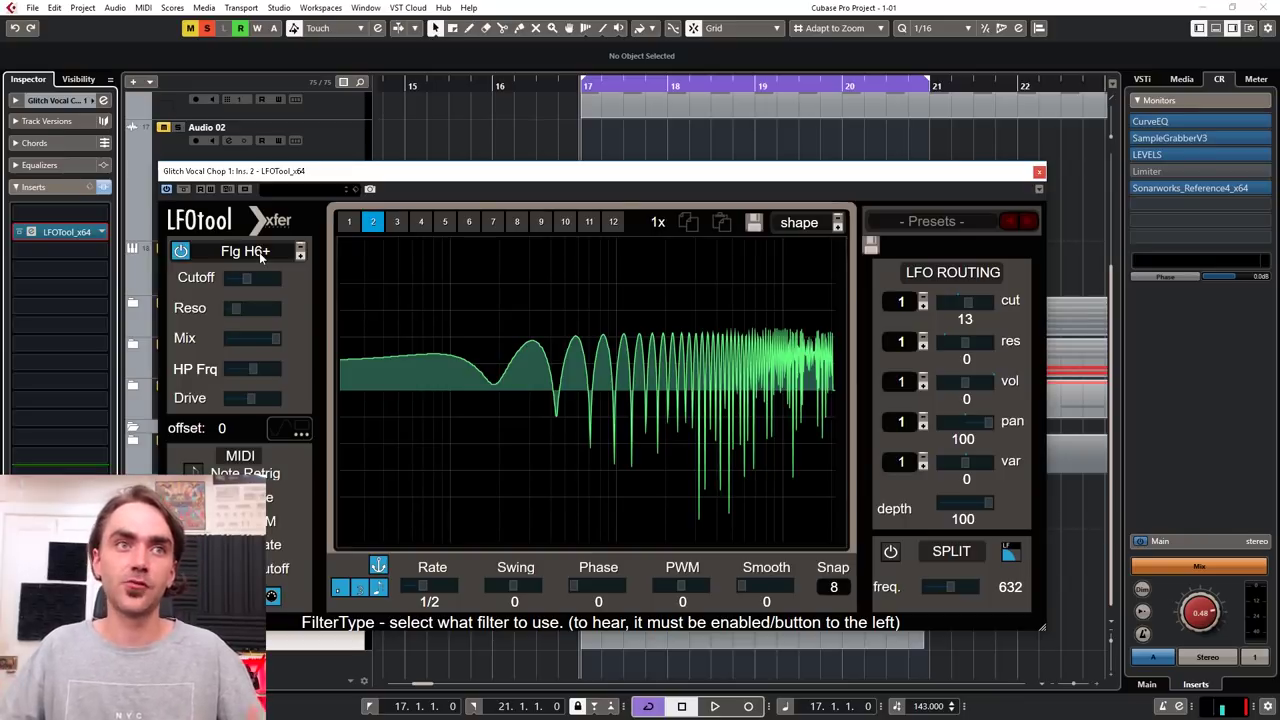
click(528, 352)
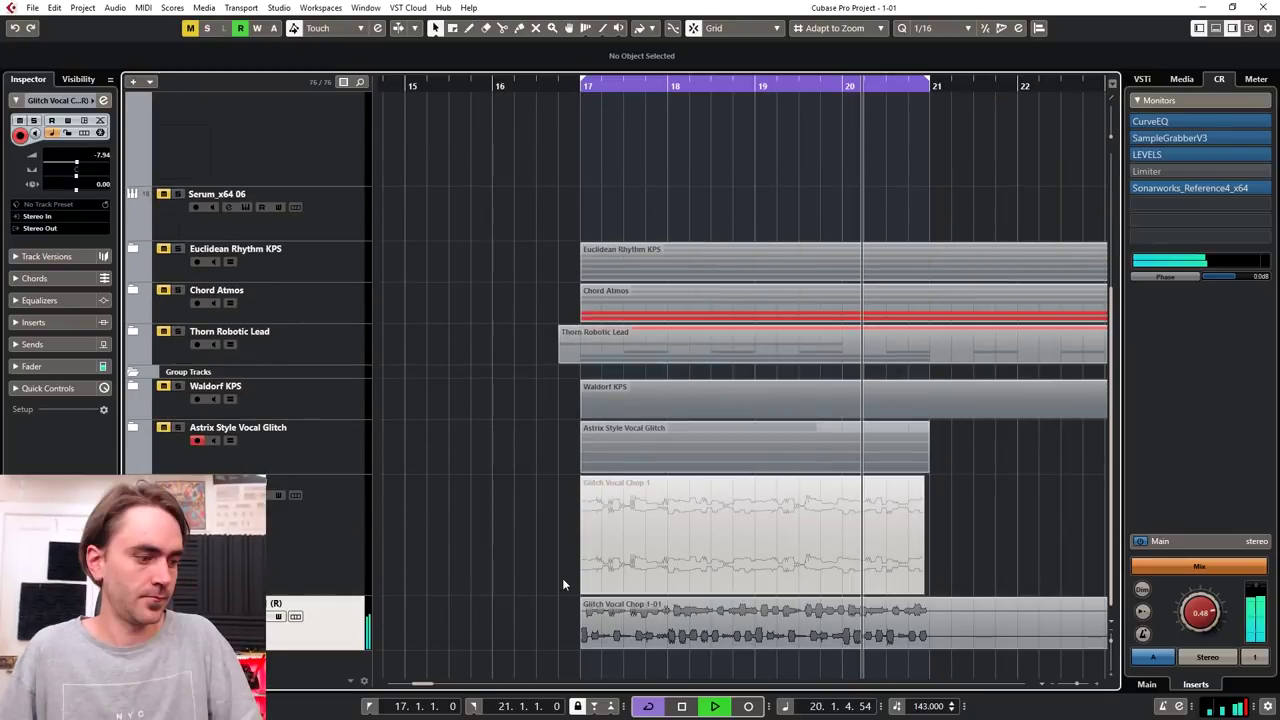
Split the rendered Glitch Vocal Chop 1-01 event at bar 21, delete the tail after it, and select the remaining four bars.
key(g)
key(g)
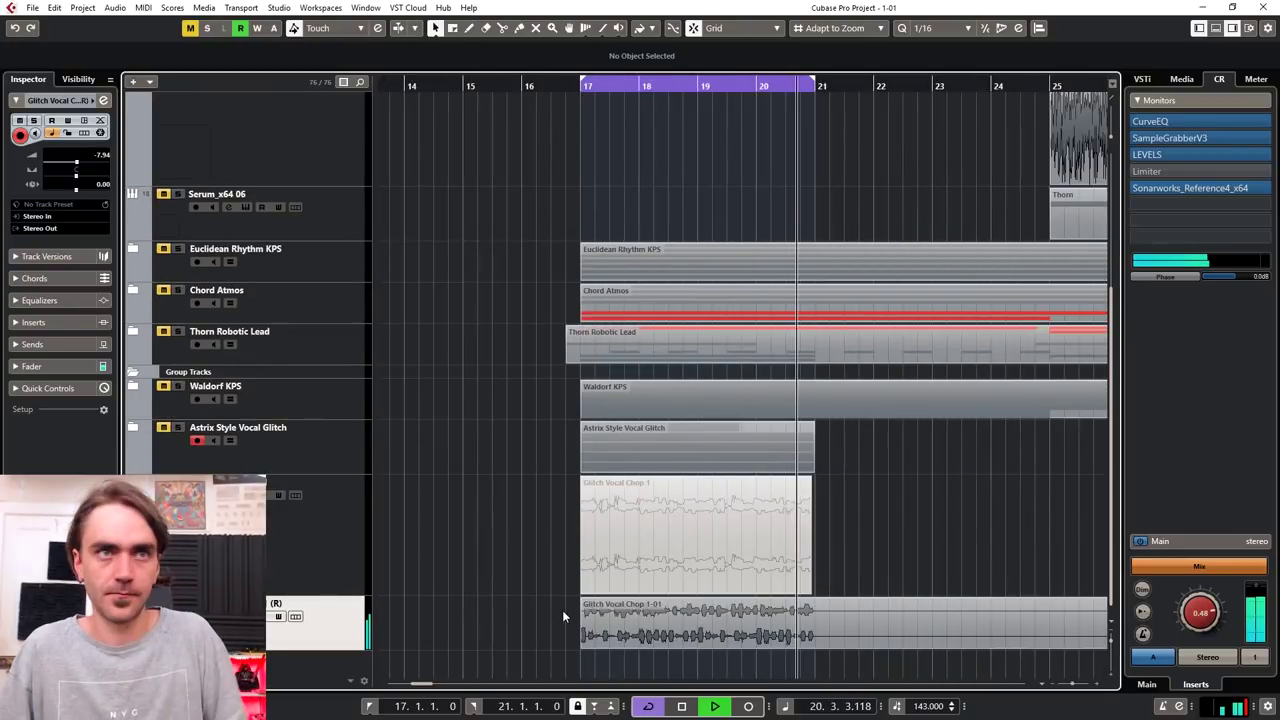
key(h)
key(h)
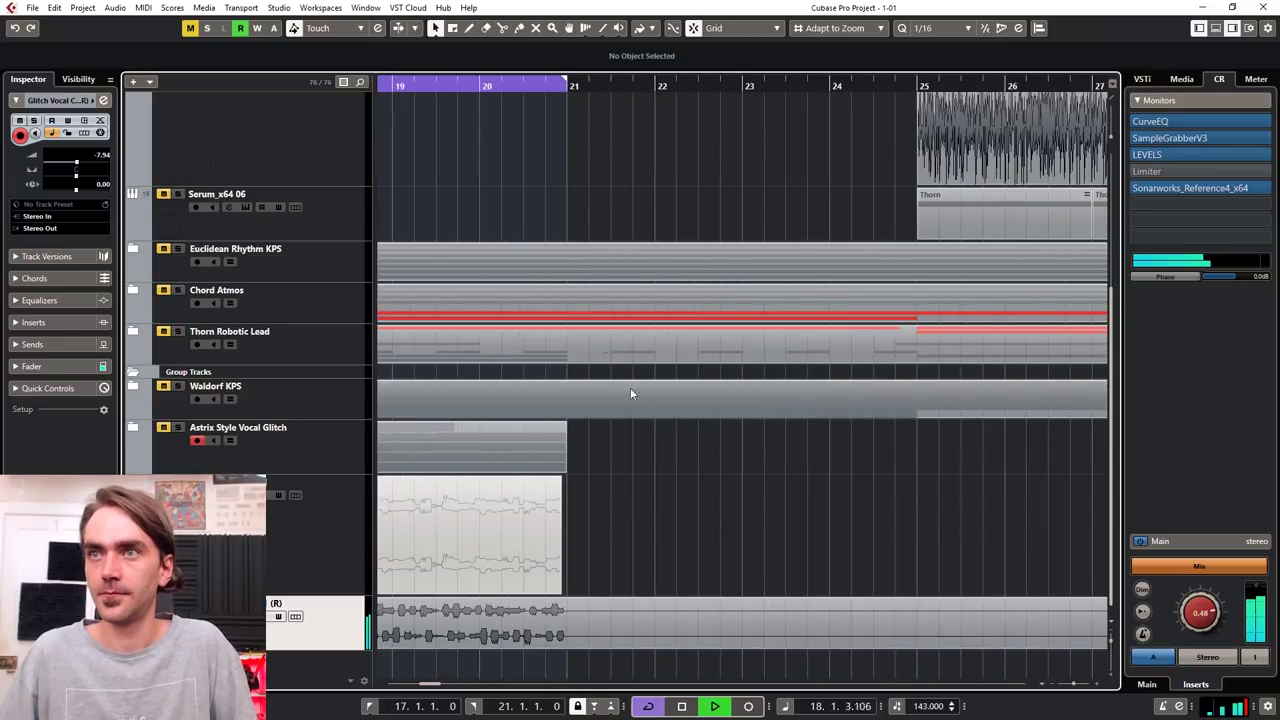
key(3)
key(1)
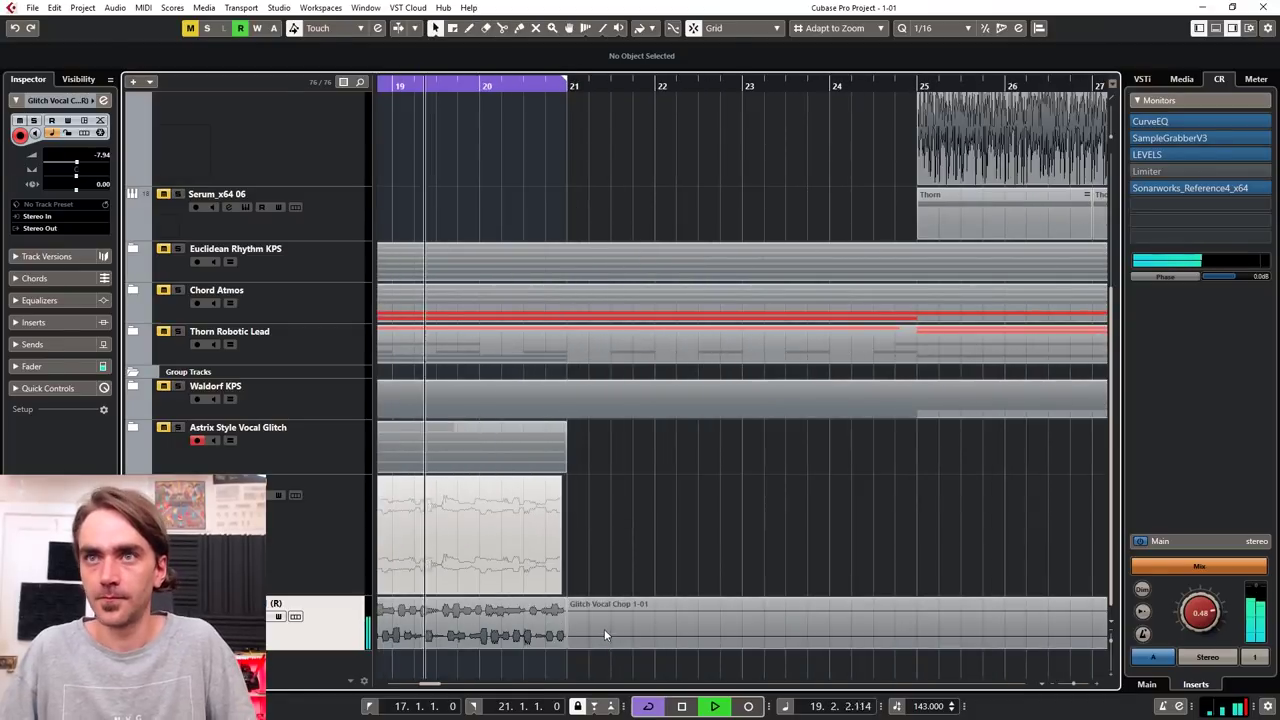
scroll(537, 607, left, 3)
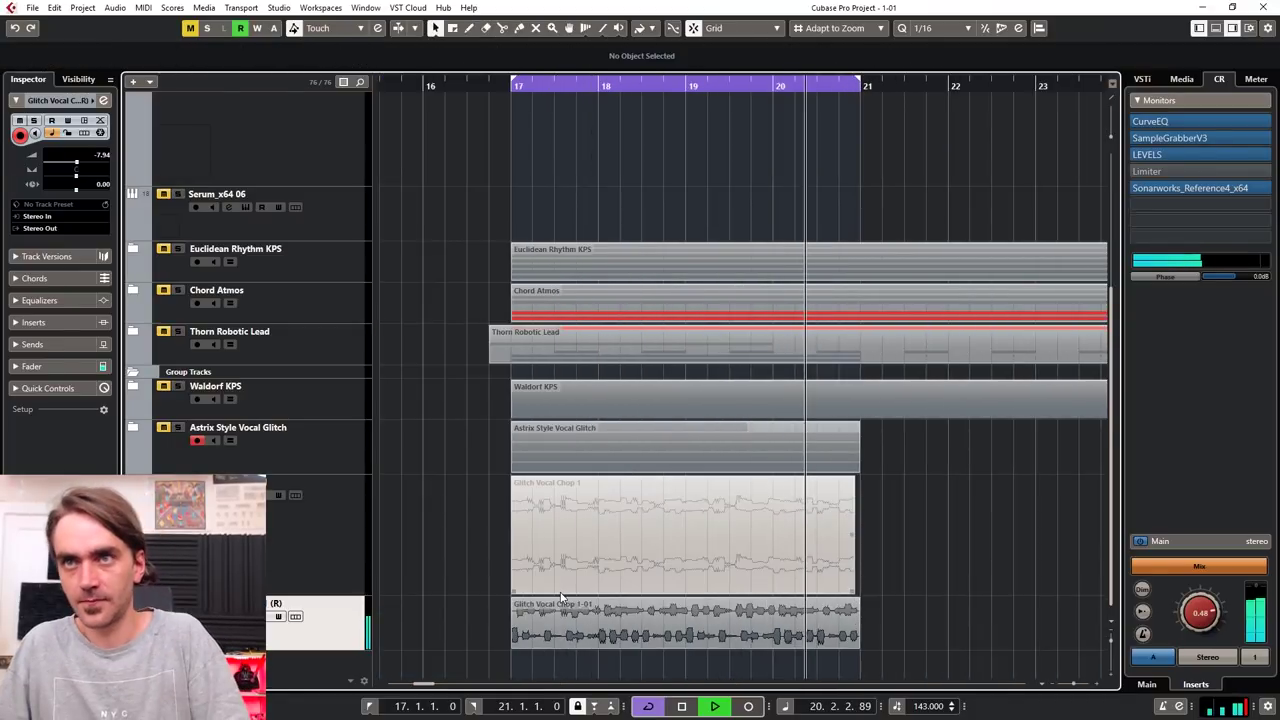
click(535, 637)
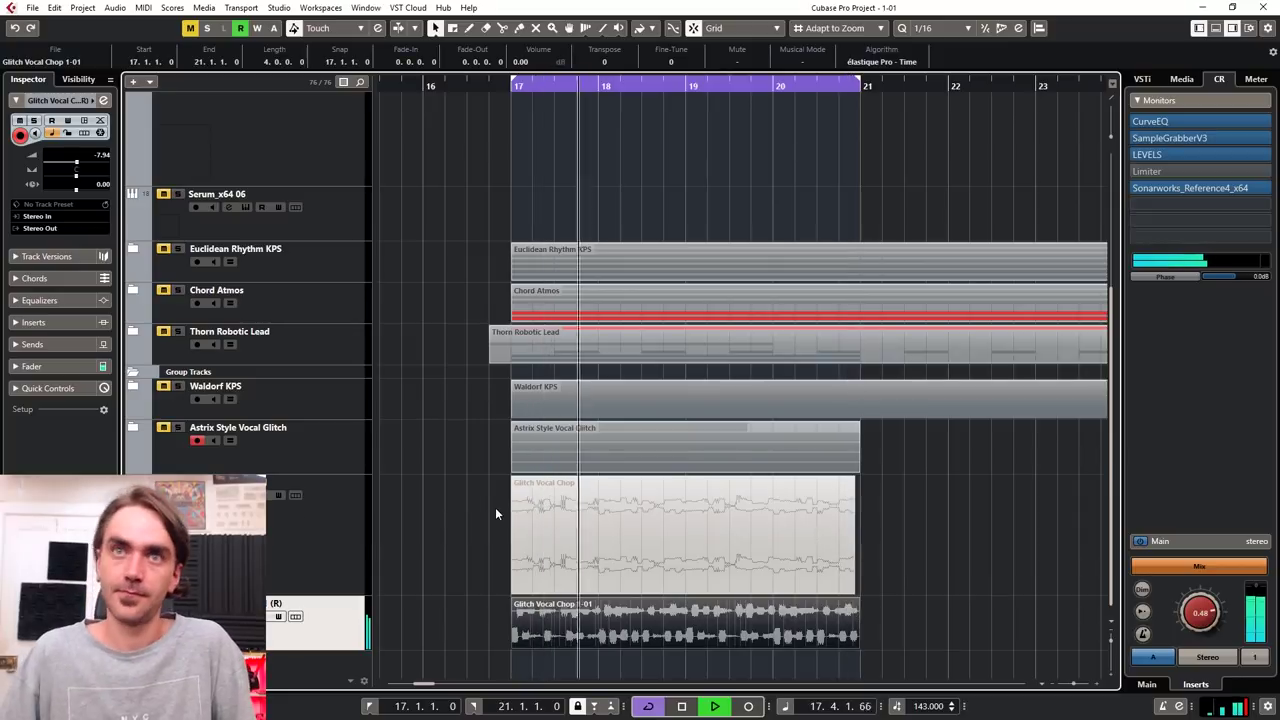
key(space)
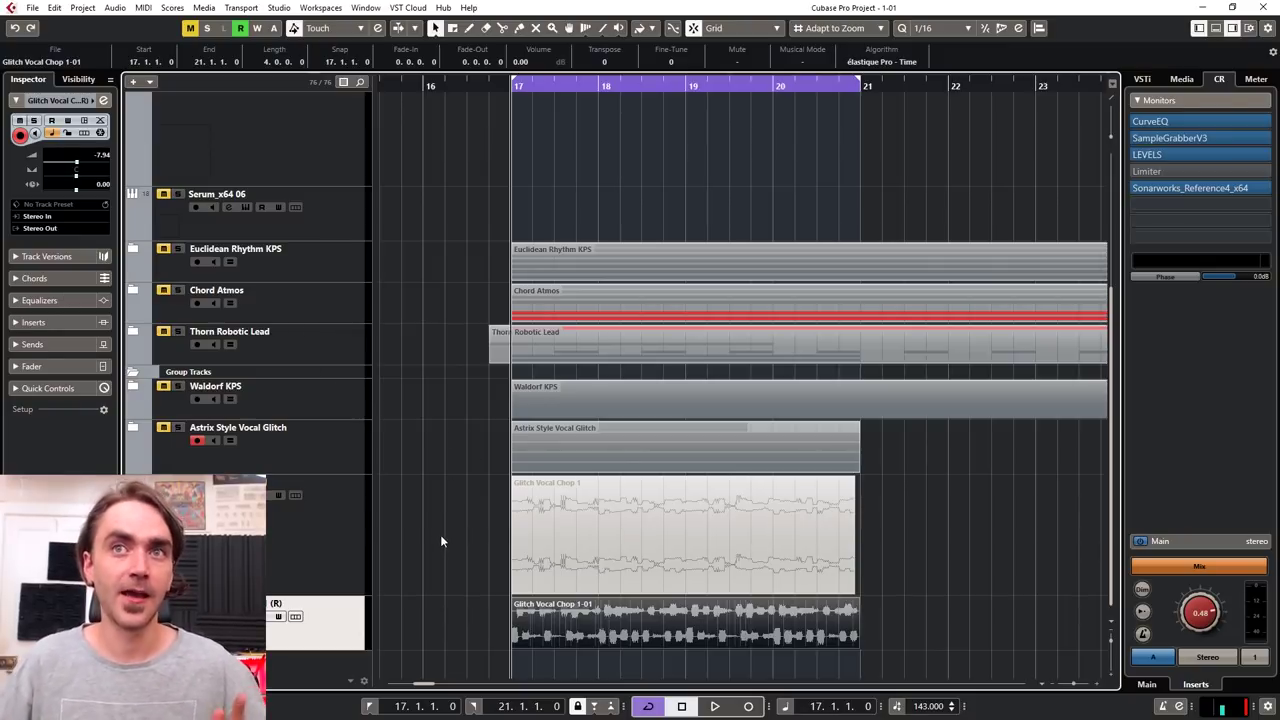
Load ColourCopy(x64) in the second insert slot of the Glitch Vocal Chop 1 (R) channel.
click(103, 100)
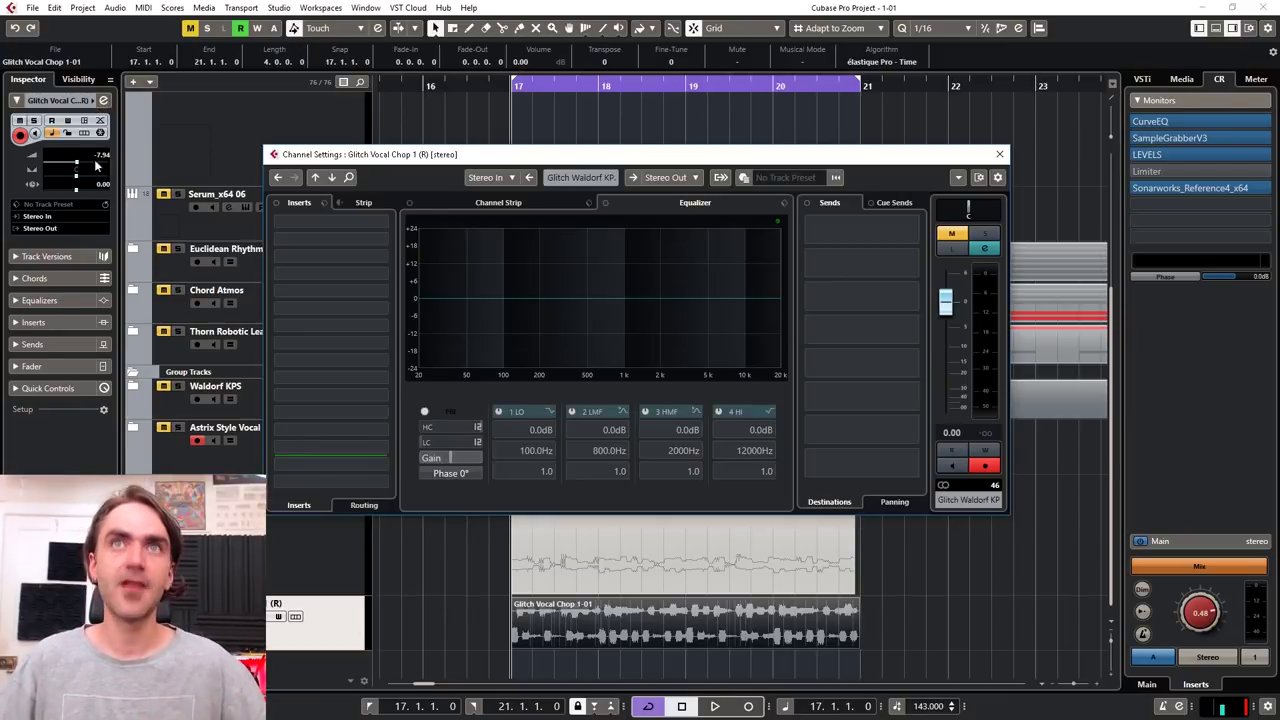
click(311, 239)
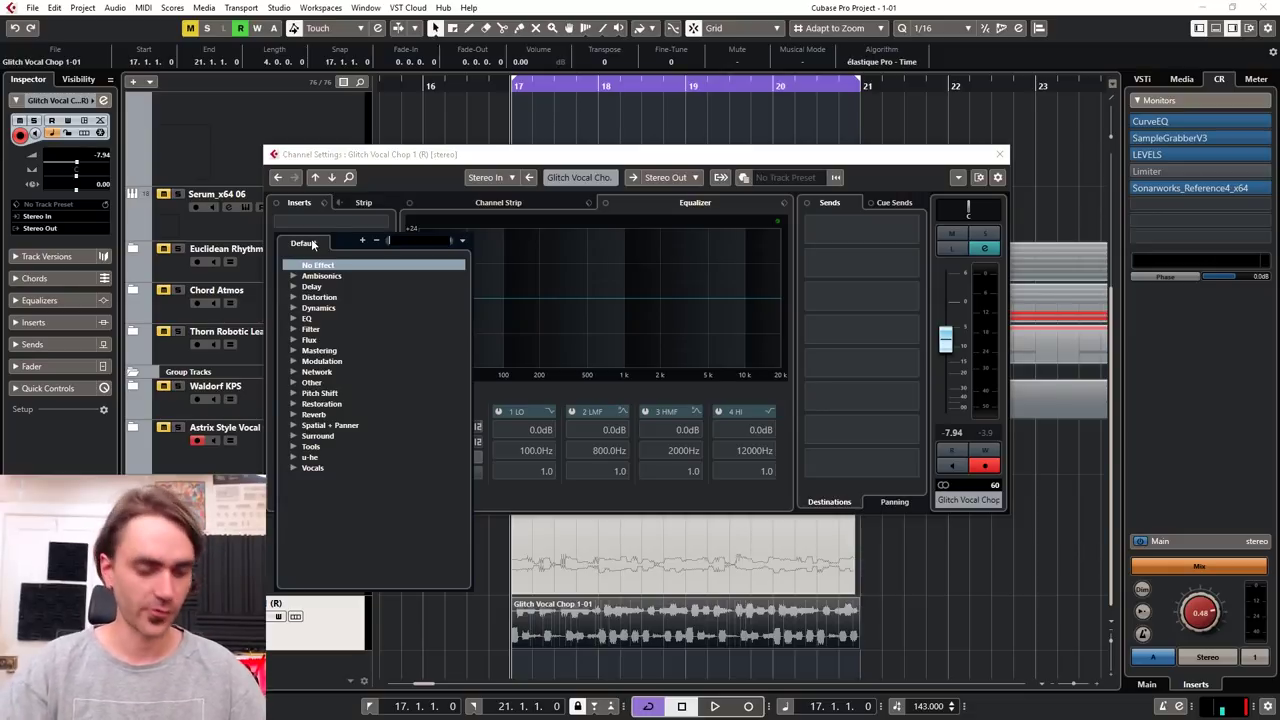
text(colou)
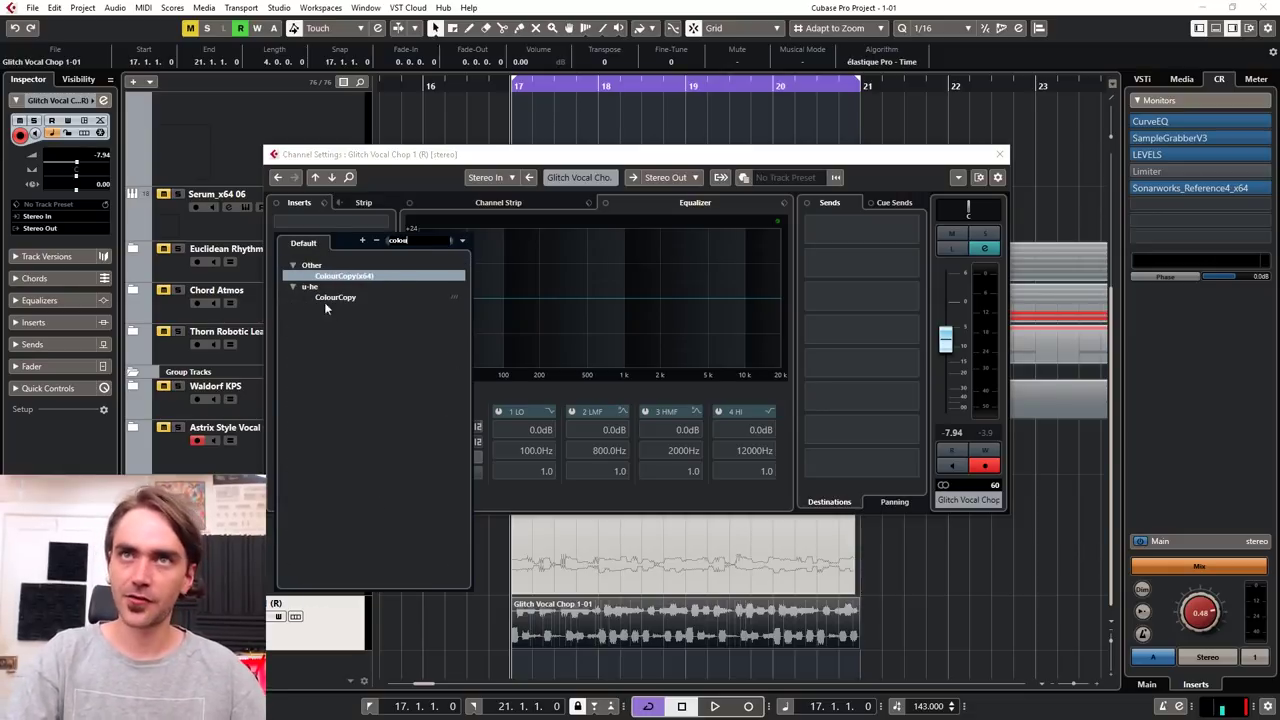
click(348, 275)
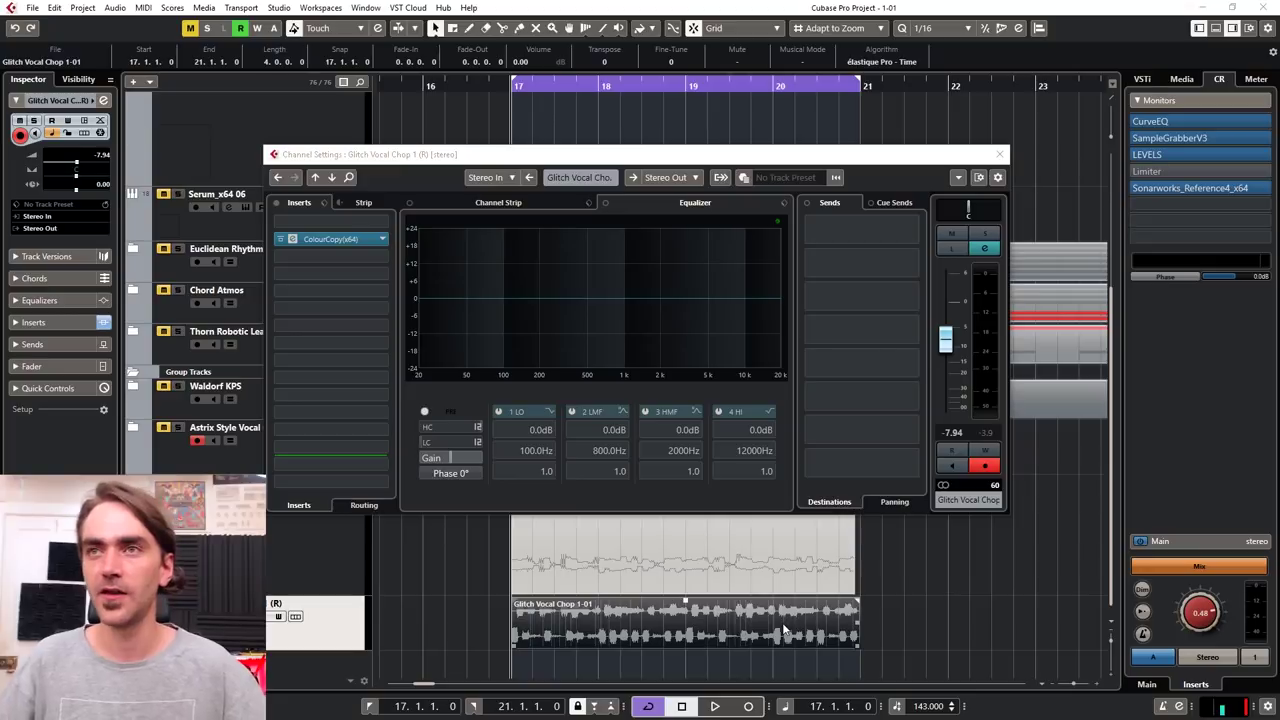
Close the channel settings, deselect the vocal event, and play back the four-bar loop with the delay.
click(999, 154)
click(956, 592)
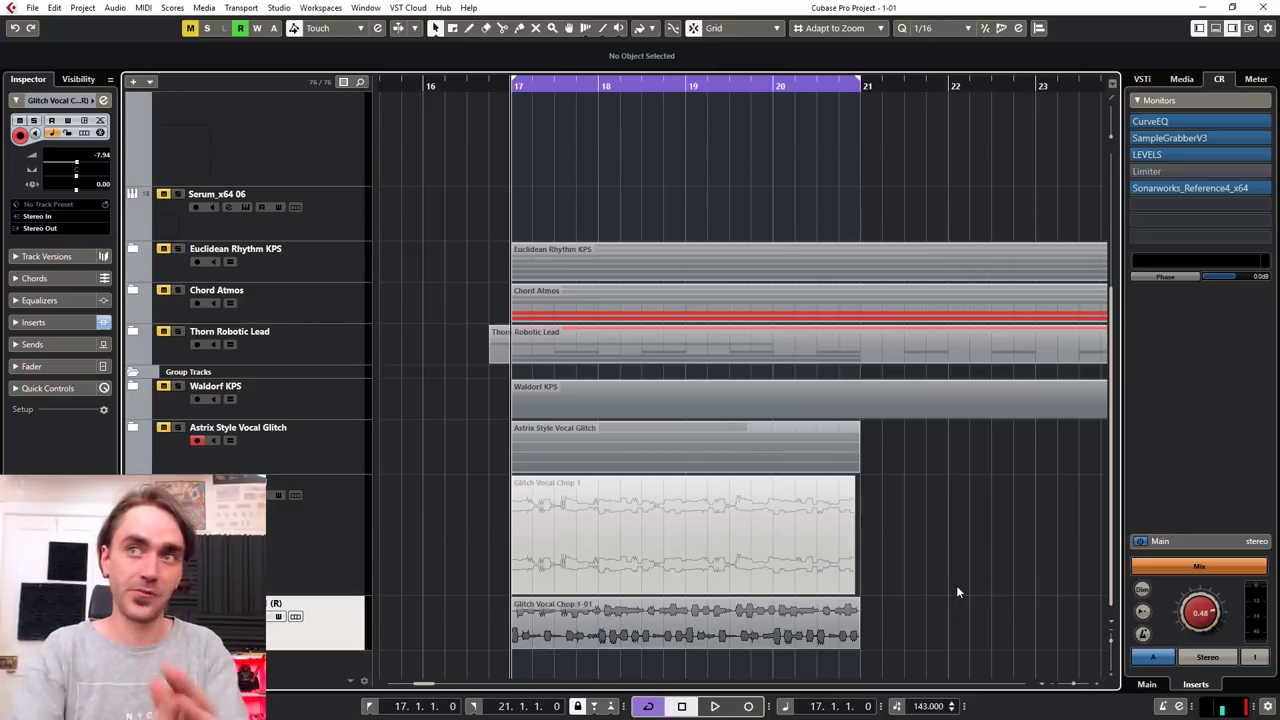
key(space)
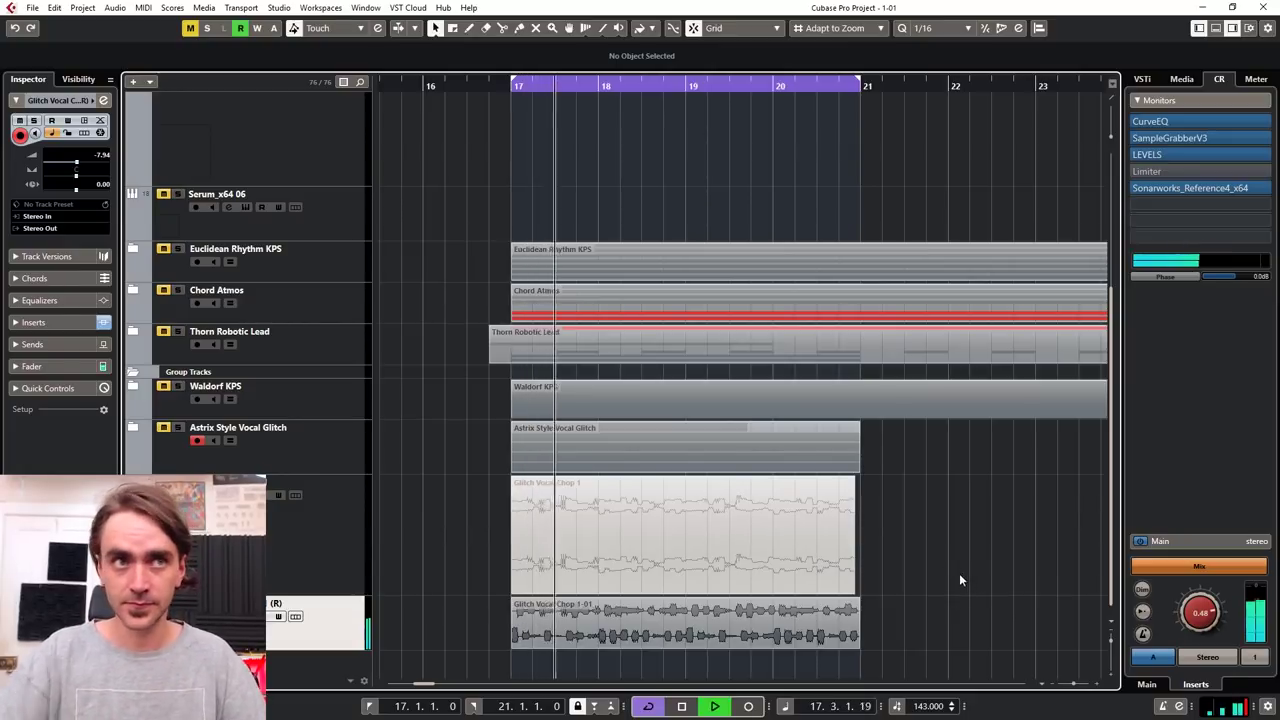
ctrl+scroll(900, 517, down, 4)
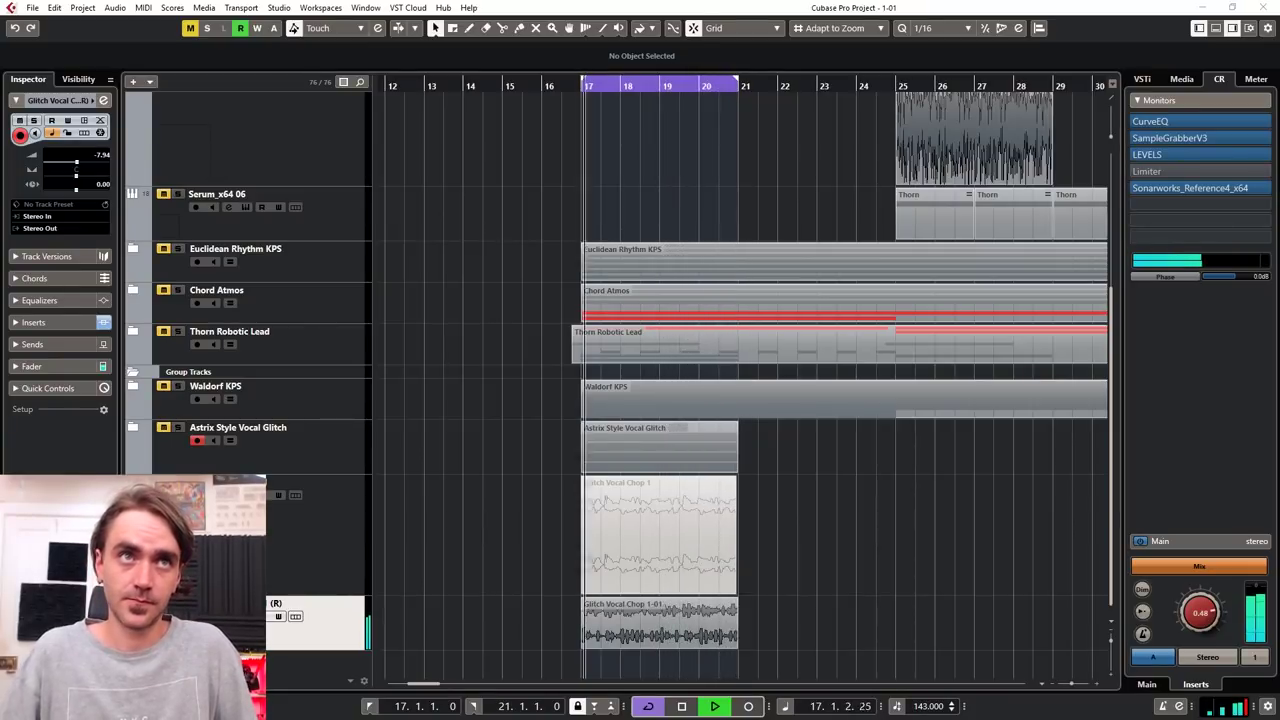
key(space)
Split the Glitch Vocal Chop 1-01 event into one-beat slices and move every second slice to after bar 21.
ctrl+scroll(428, 635, up, 5)
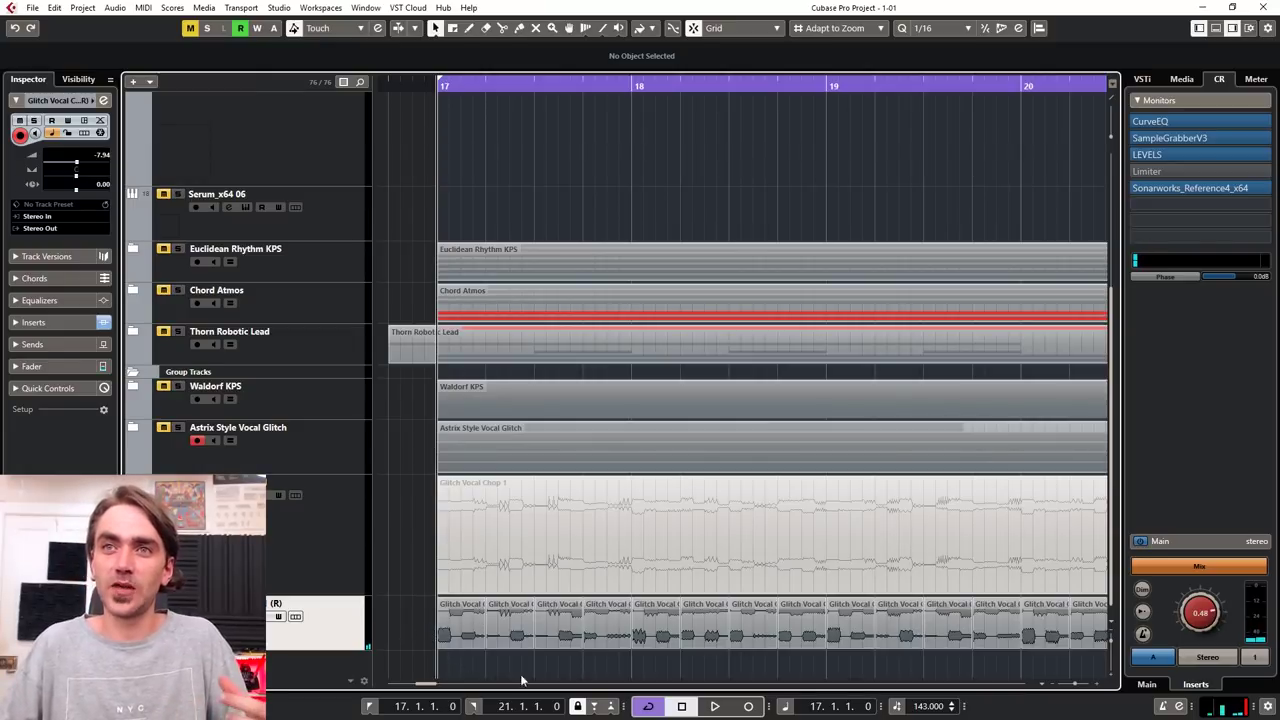
ctrl+scroll(492, 645, down, 2)
ctrl+scroll(490, 645, down, 1)
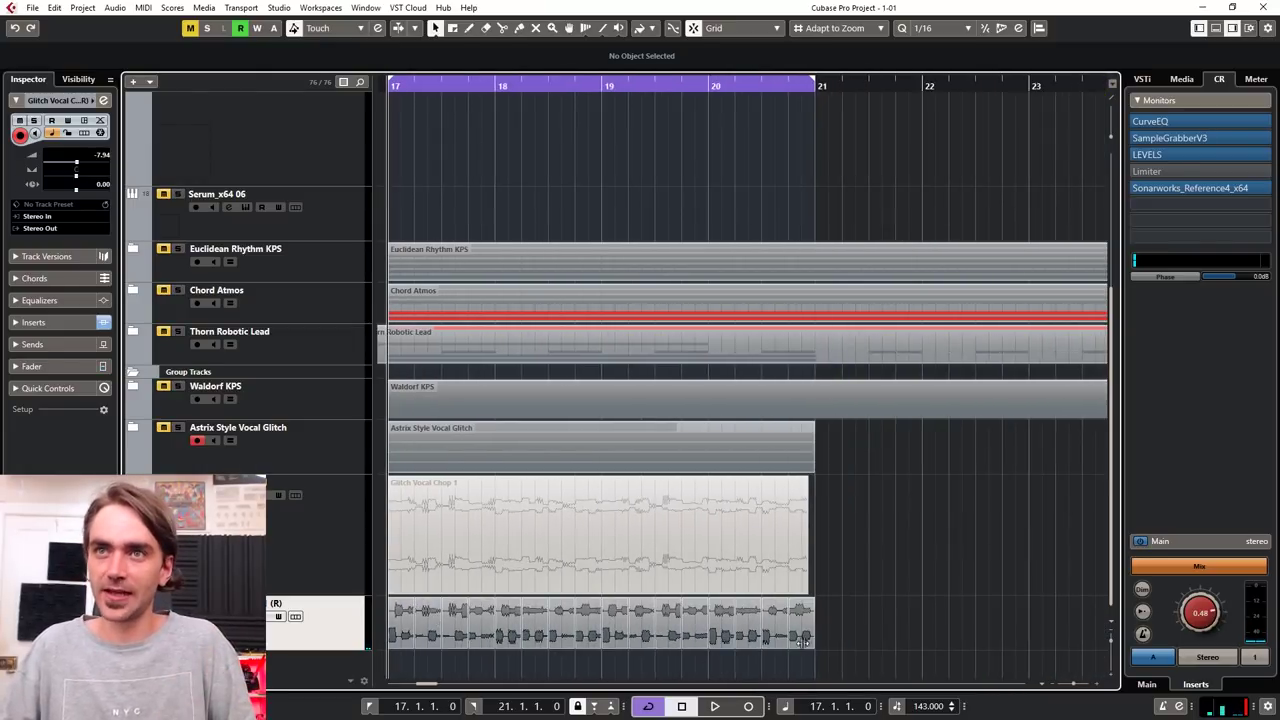
drag(442, 641, 821, 632)
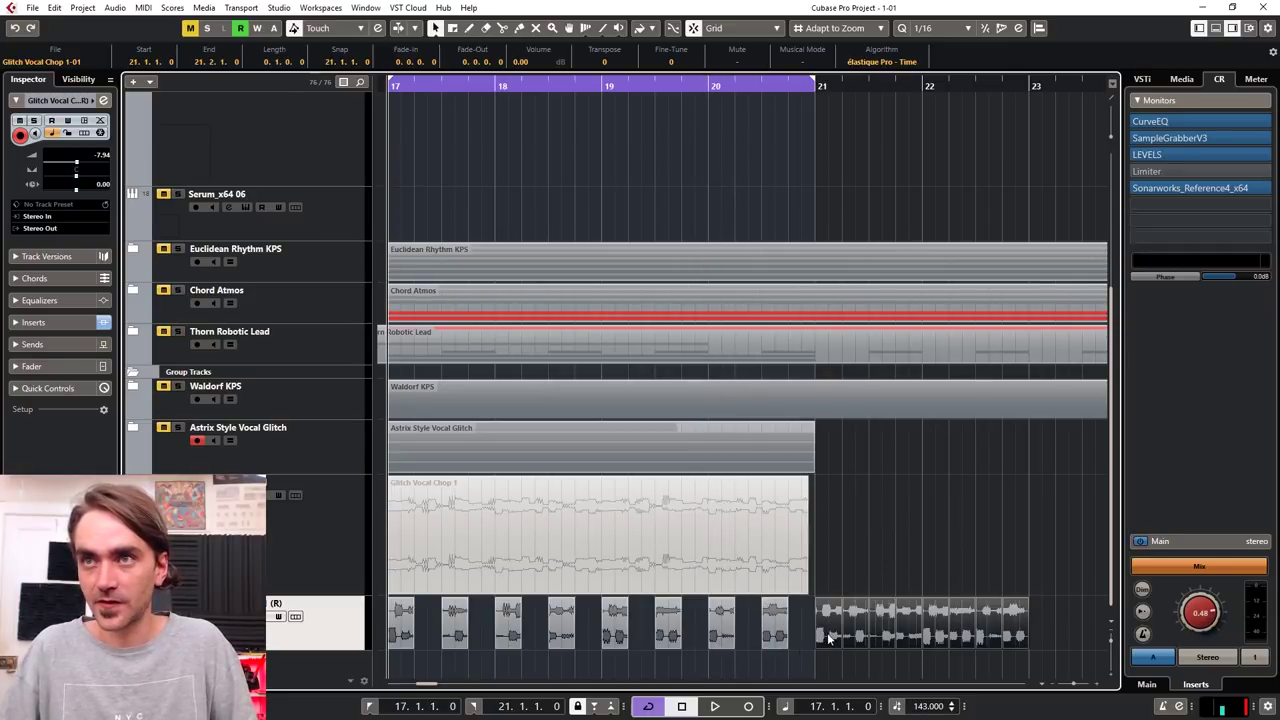
Deselect the slices and play back the gapped vocal pattern from bar 17 to 21.
scroll(823, 632, left, 3)
key(space)
click(554, 653)
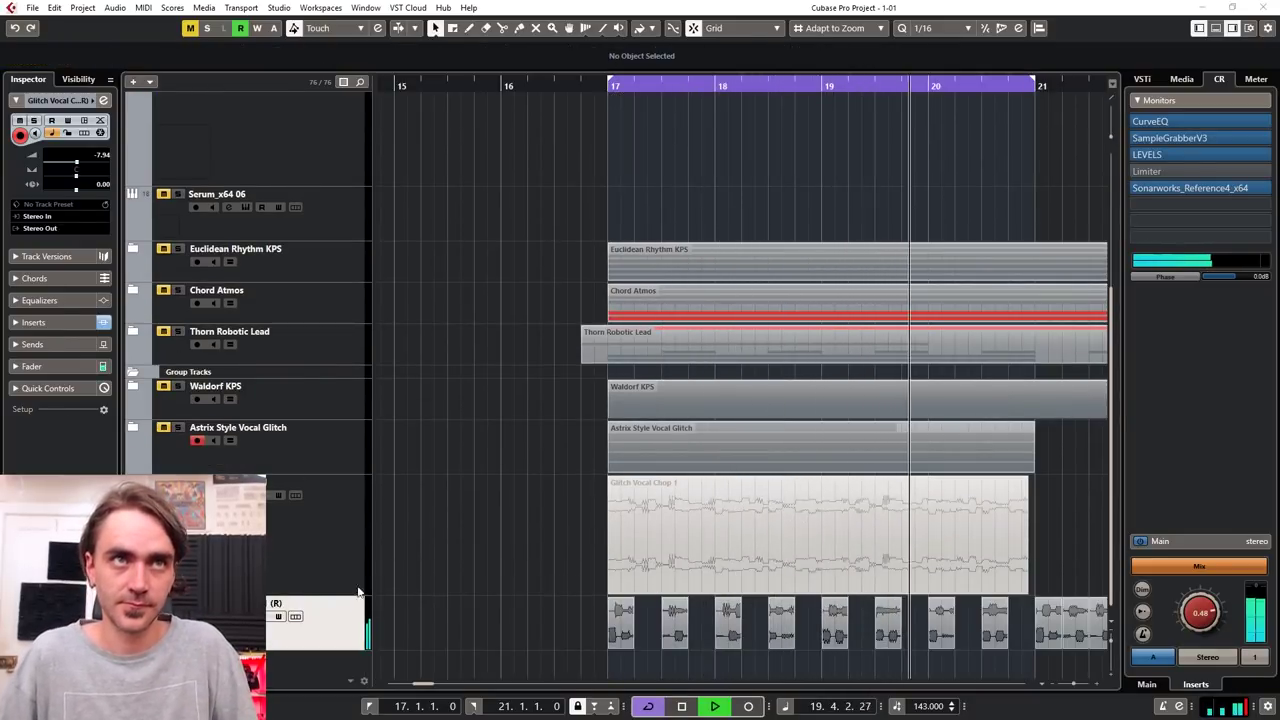
scroll(500, 590, right, 1)
scroll(484, 576, down, 3)
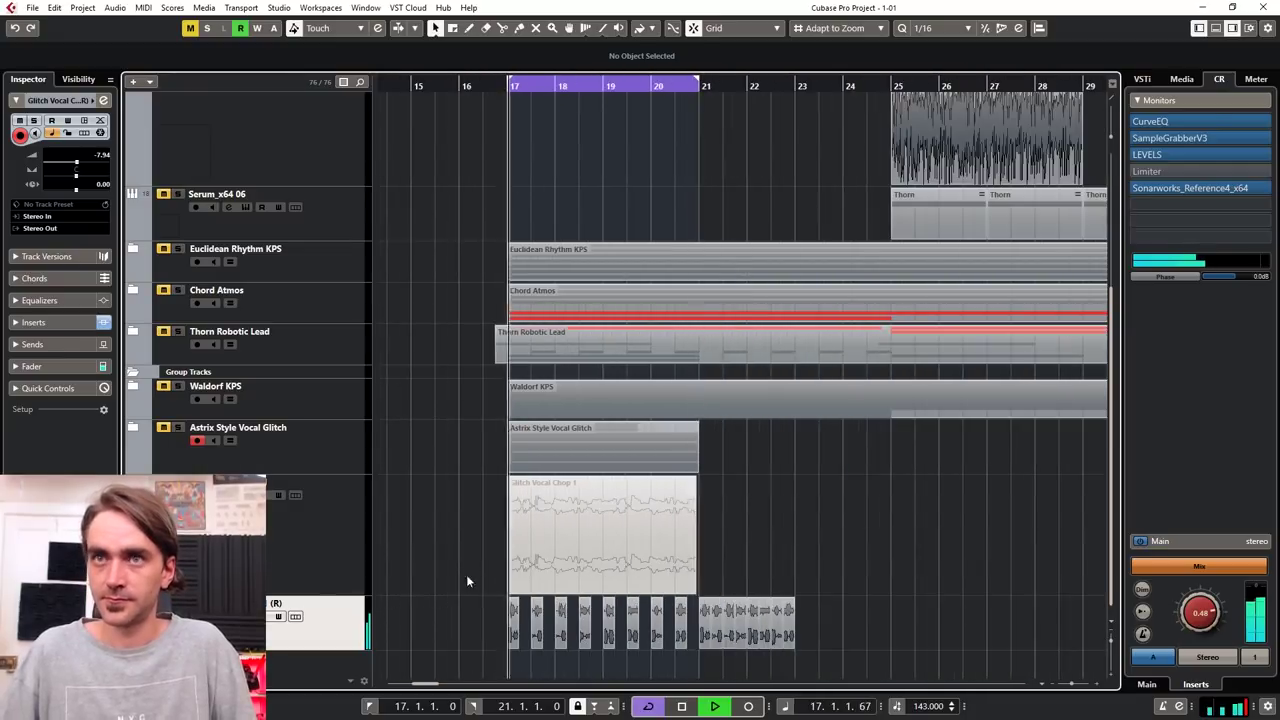
Space the slices after bar 21 onto every second beat through 24.3, and set the ColourCopy mix to 44.50.
drag(860, 588, 953, 635)
scroll(720, 628, up, 4)
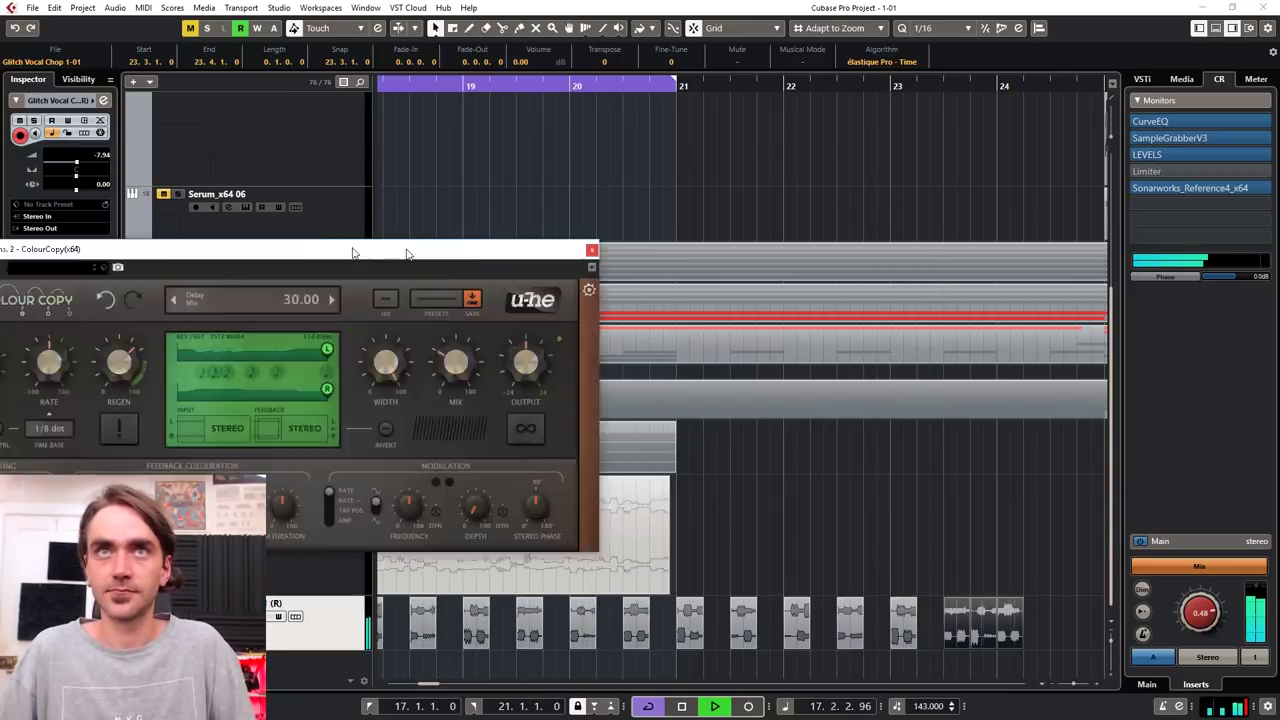
drag(406, 253, 644, 157)
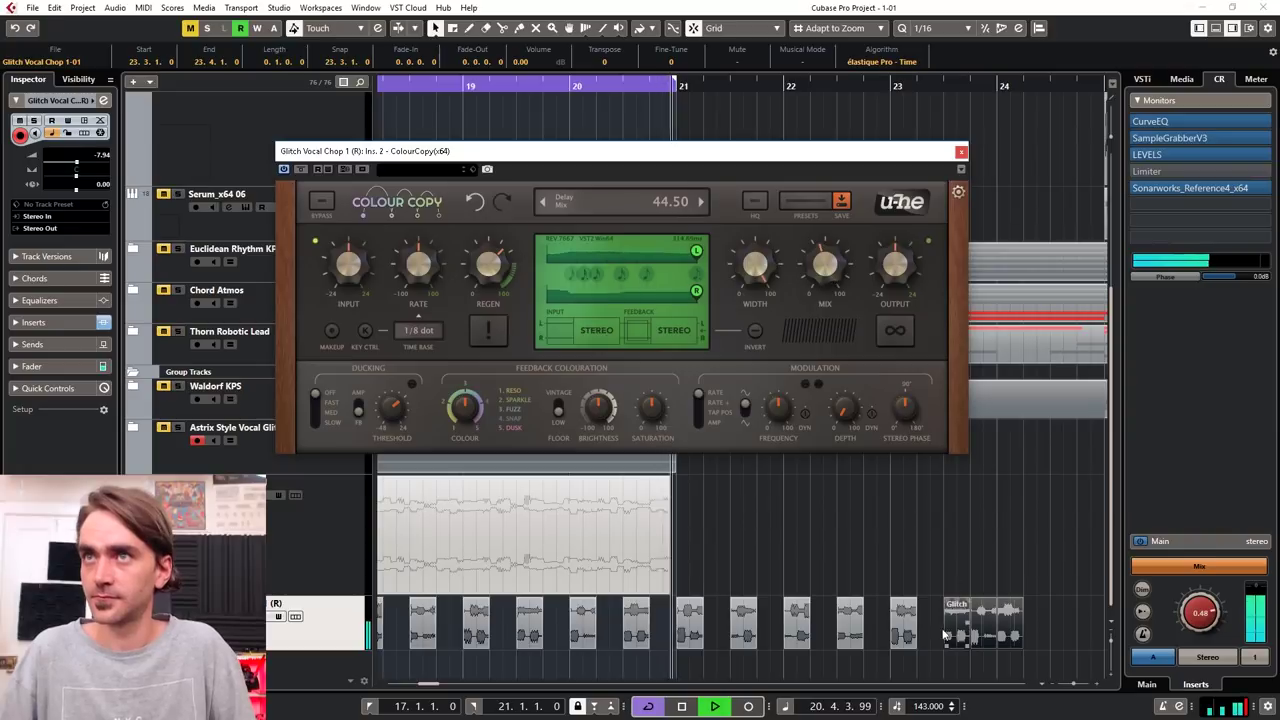
drag(1020, 560, 1059, 636)
click(960, 152)
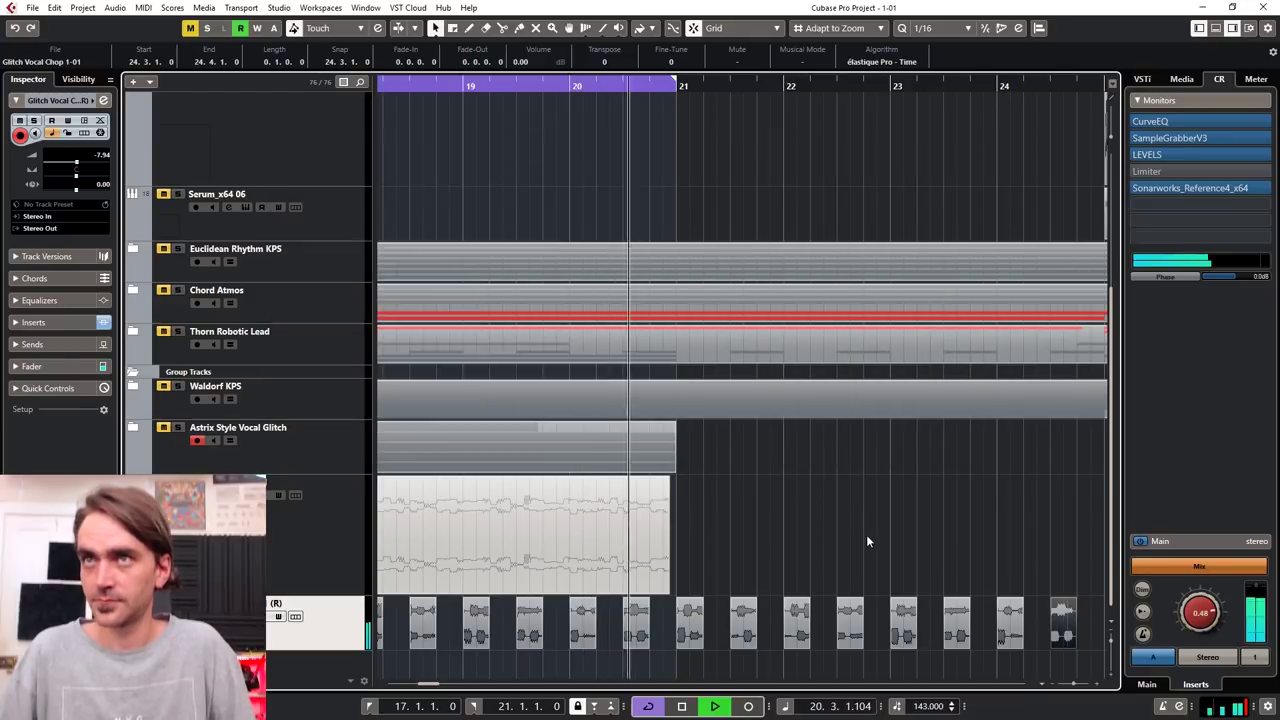
click(866, 535)
Play back the arrangement from bar 17 to 41 to compare the gapped slices with the continuous vocal section.
scroll(861, 521, down, 3)
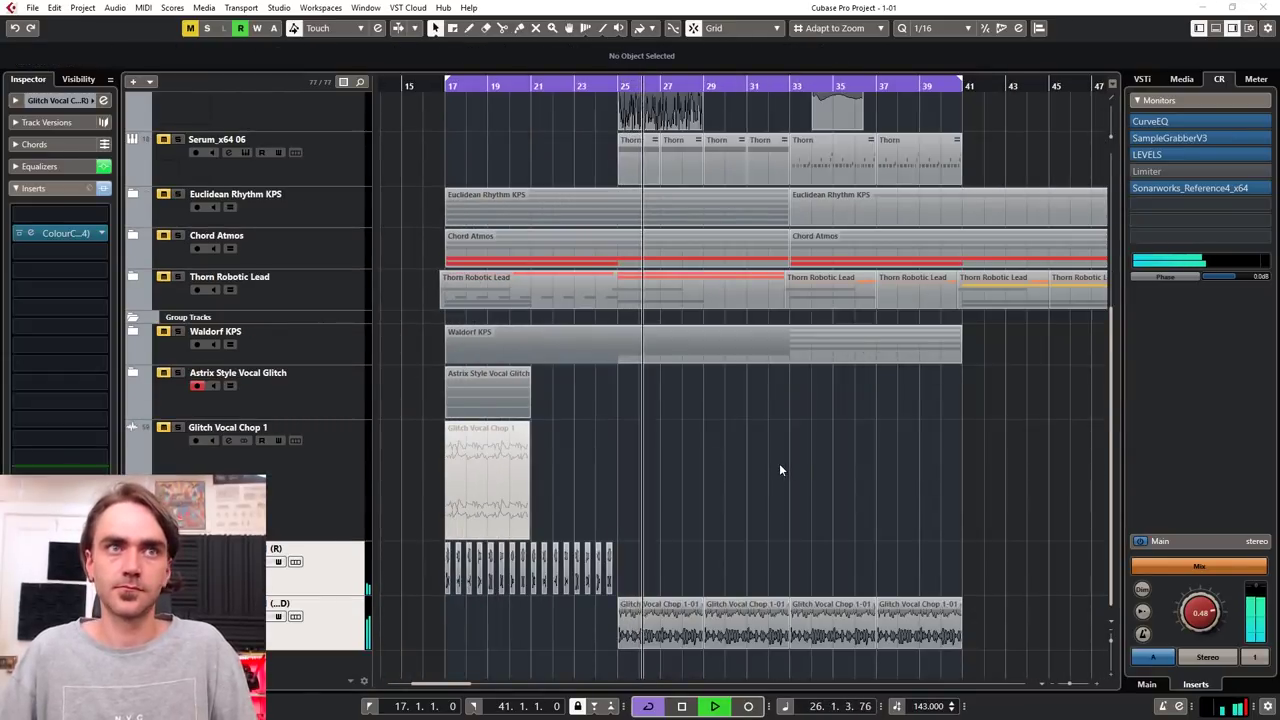
click(778, 462)
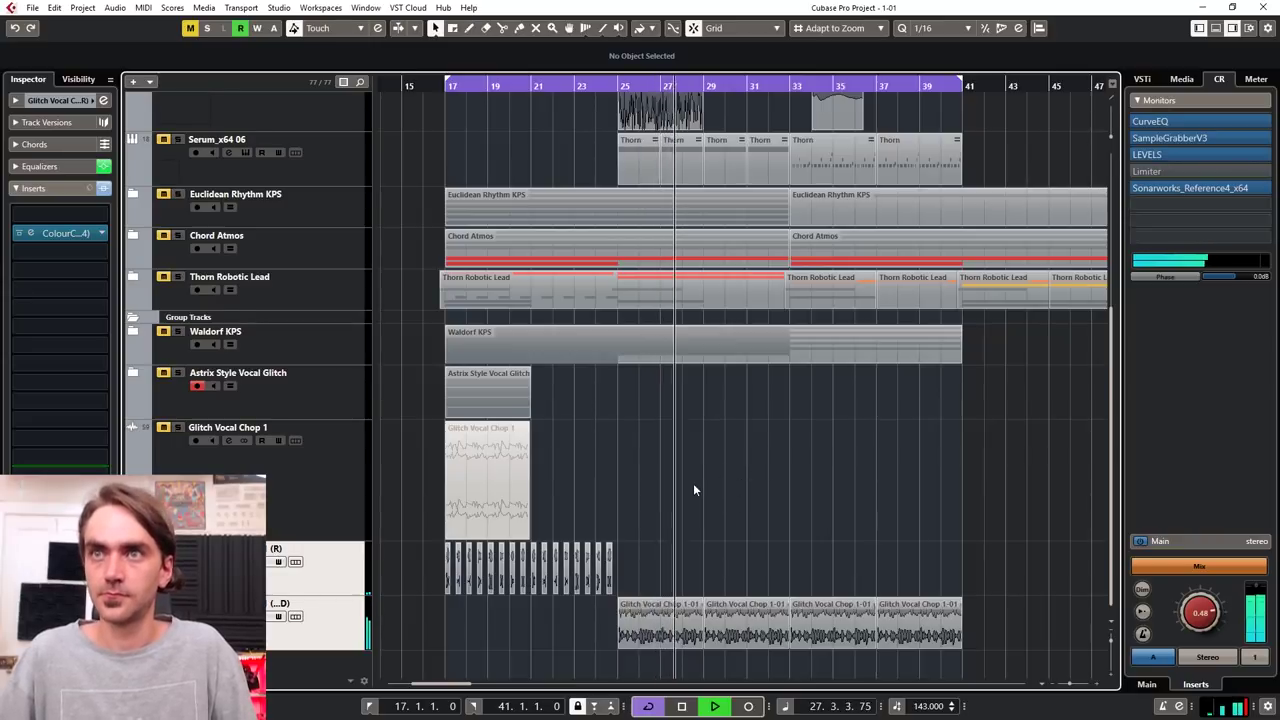
scroll(633, 487, right, 1)
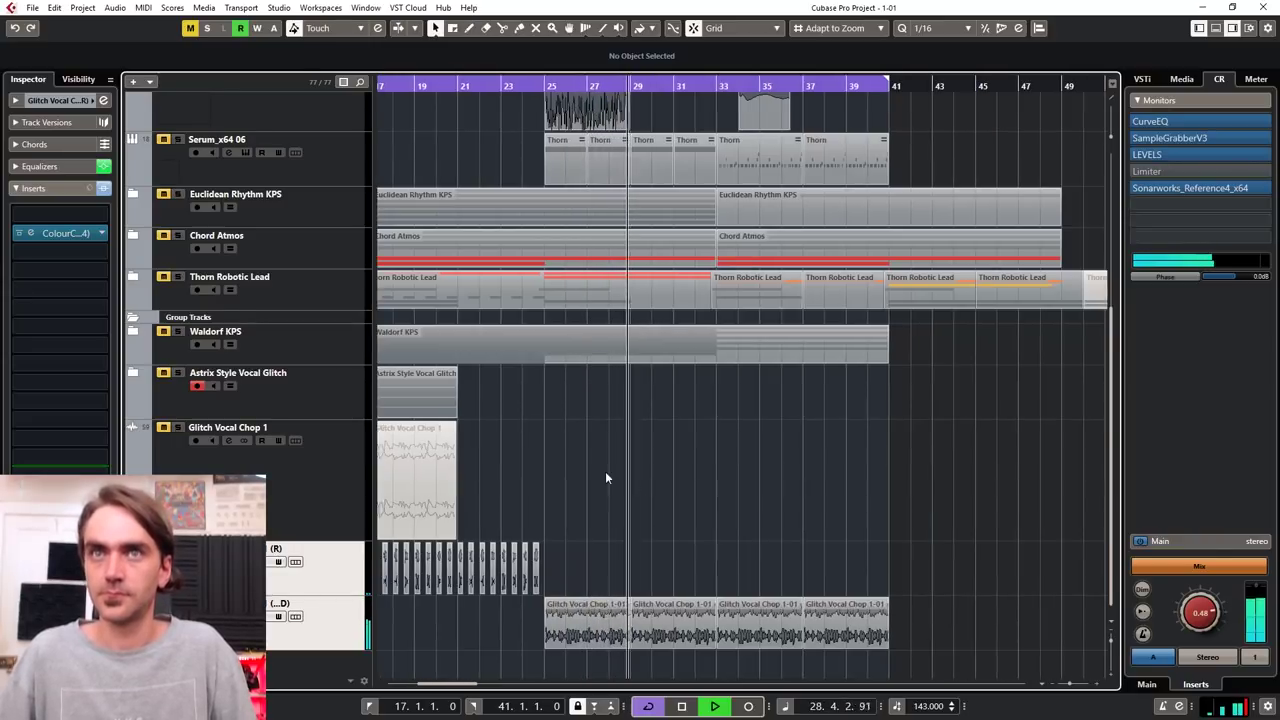
scroll(590, 468, left, 1)
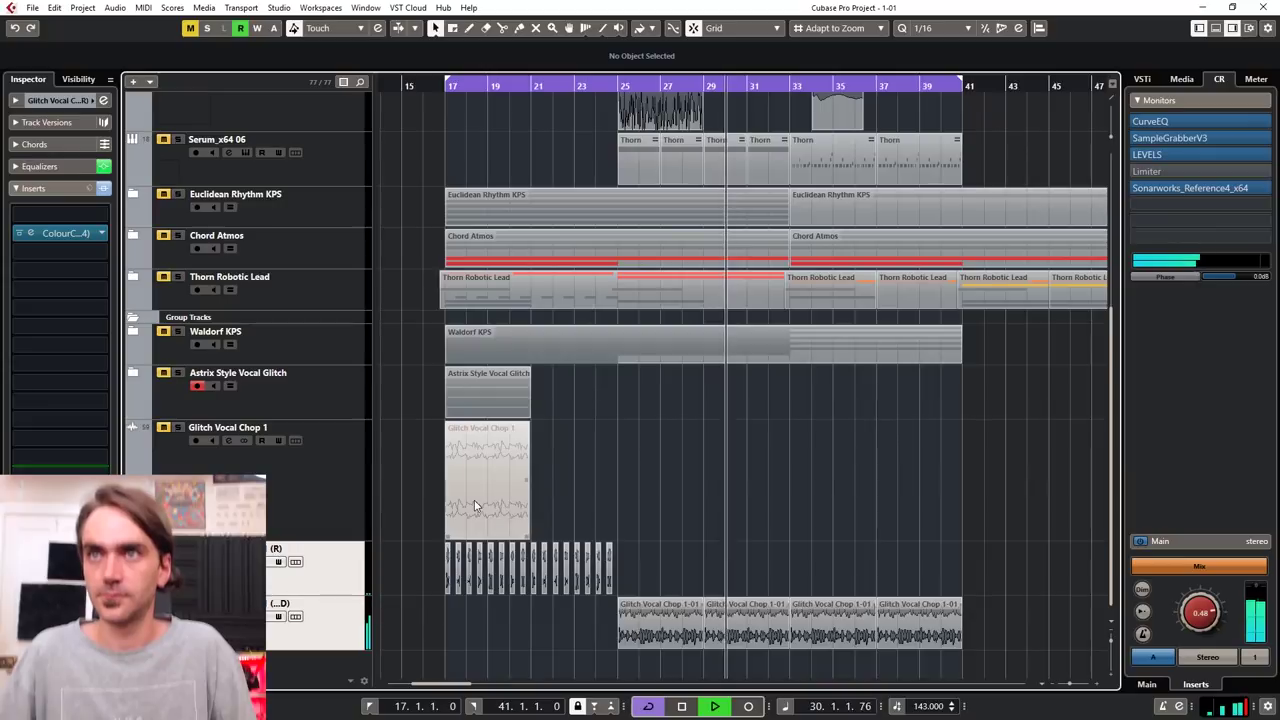
Place the Glitch Vocal Chop 1 event at bar 25, review its stepped LFO curve in LFOTool, and close the plug-in.
drag(474, 500, 650, 517)
click(265, 472)
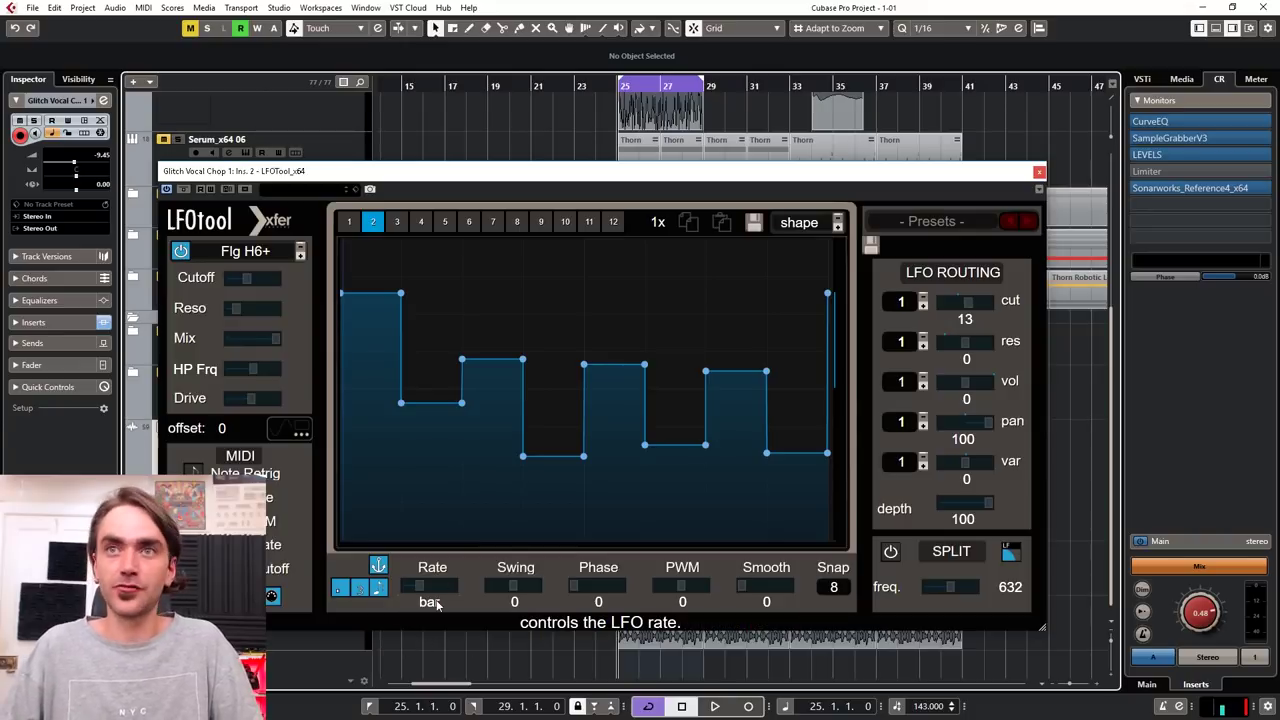
click(1038, 171)
click(655, 508)
right_click(655, 508)
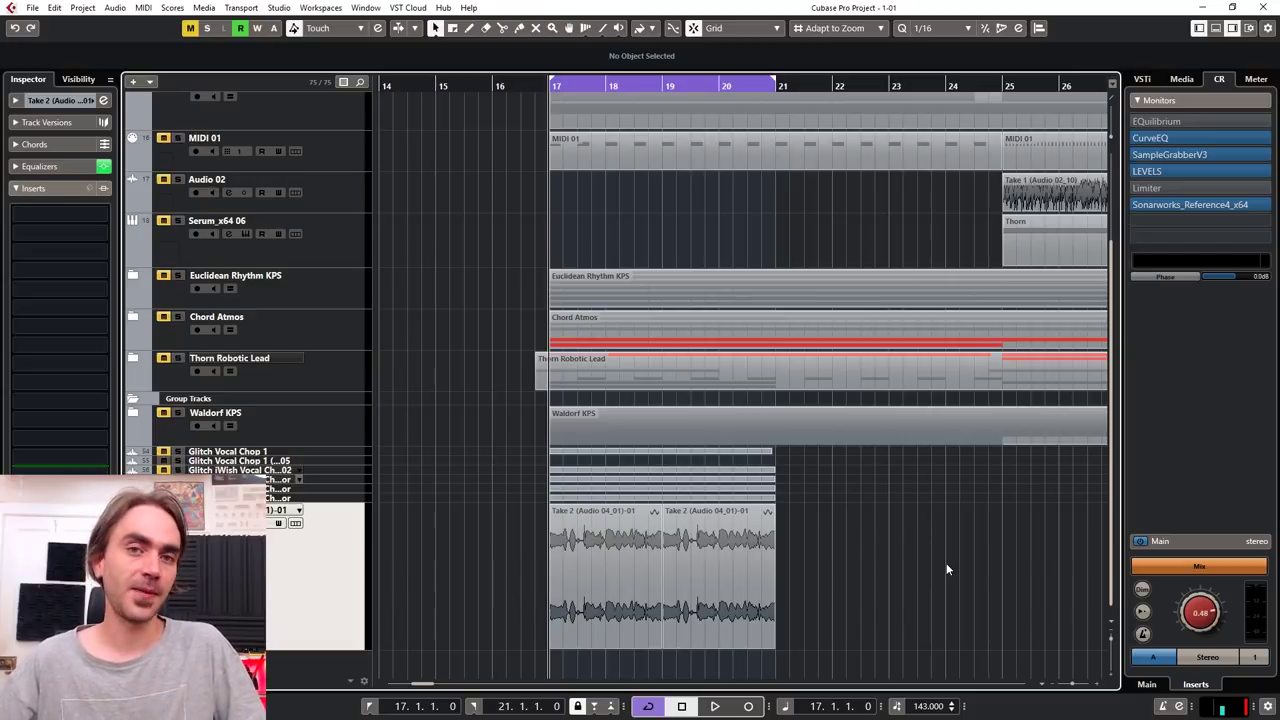
Shift the first Take 2 (Audio 04_01)-01 event earlier so it starts at 16.2.3.1.
click(629, 616)
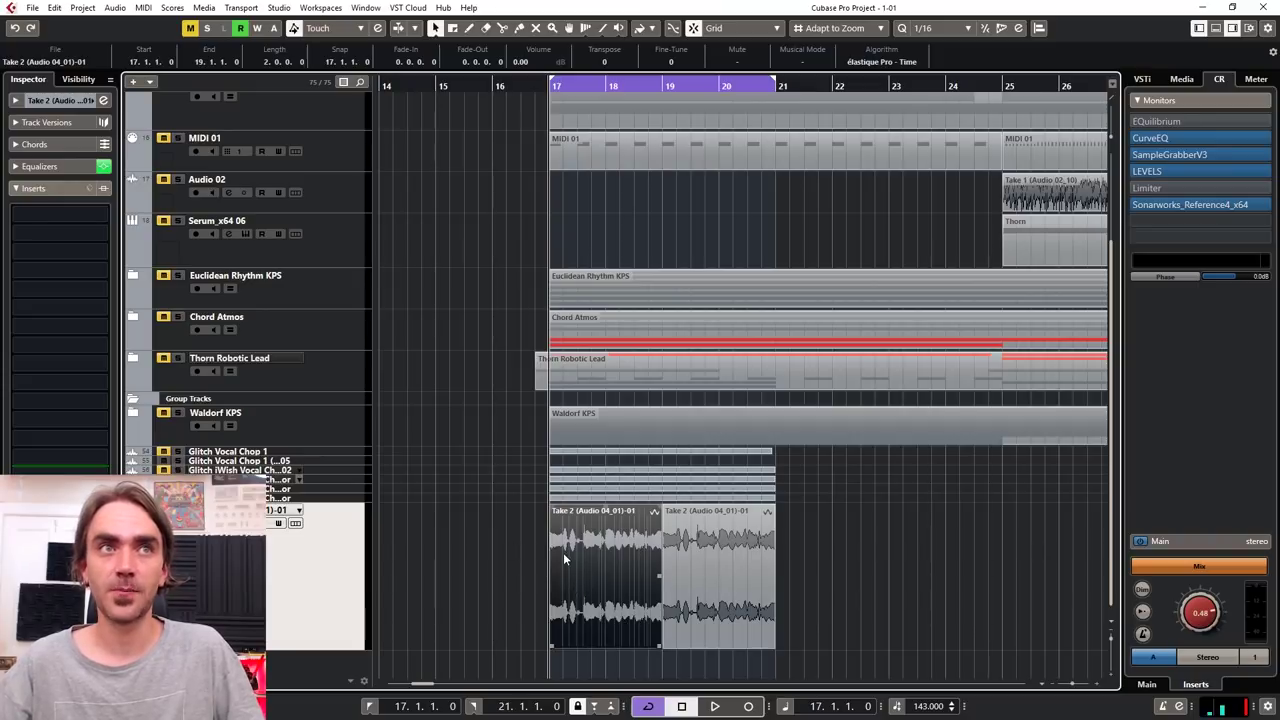
scroll(563, 552, up, 4)
scroll(556, 588, left, 2)
click(584, 591)
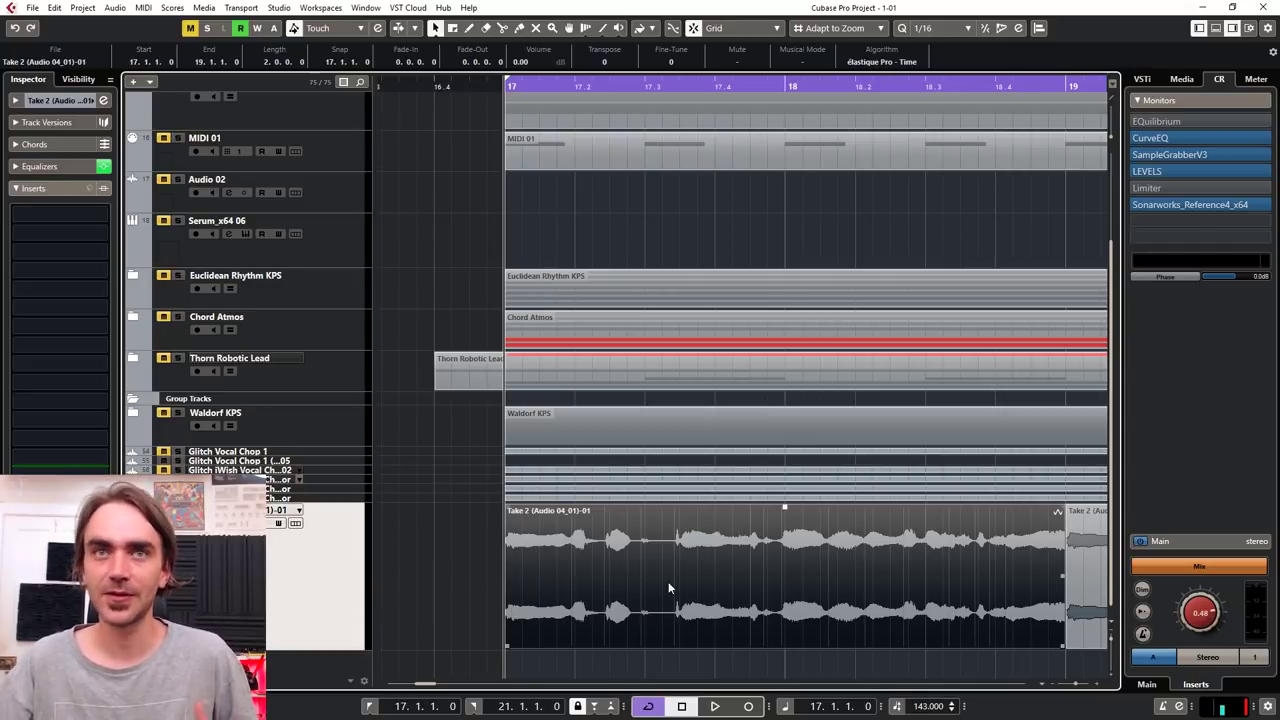
drag(715, 578, 546, 572)
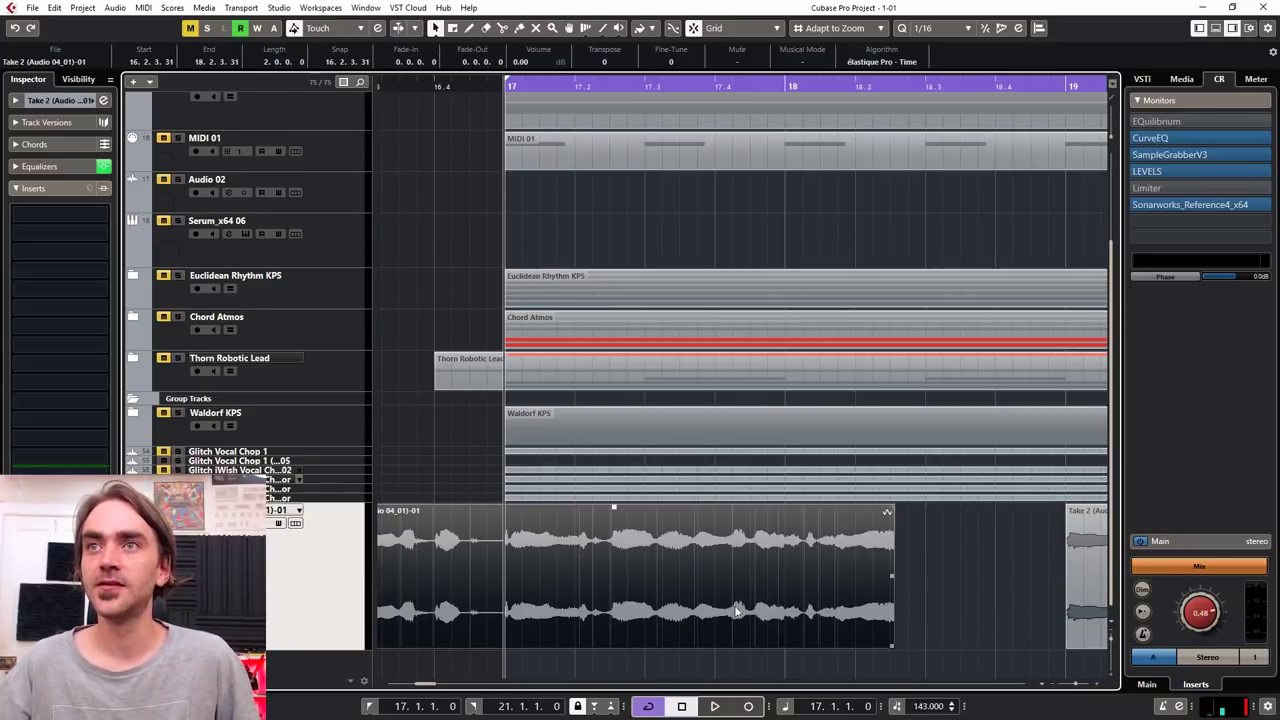
Trim the shifted Take 2 event to run from 17.1.1 to 18.1.2 and audition it.
scroll(709, 630, left, 2)
key(ctrl+z)
key(space)
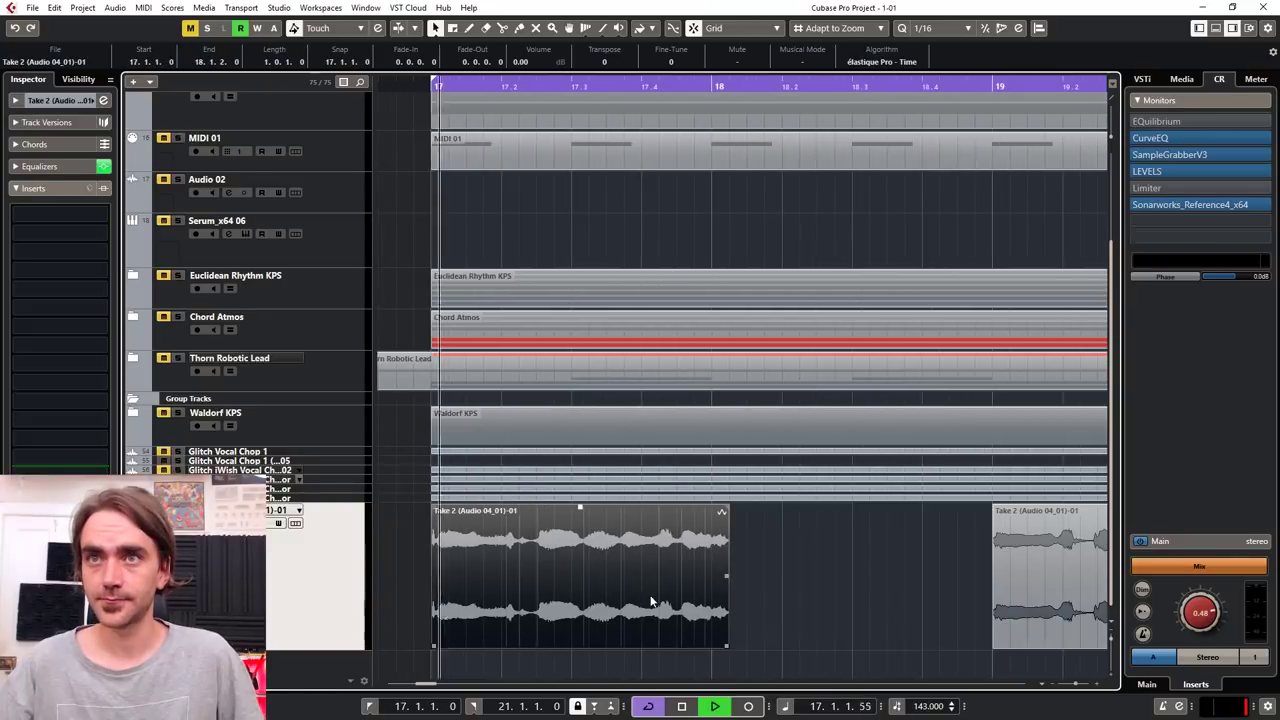
key(space)
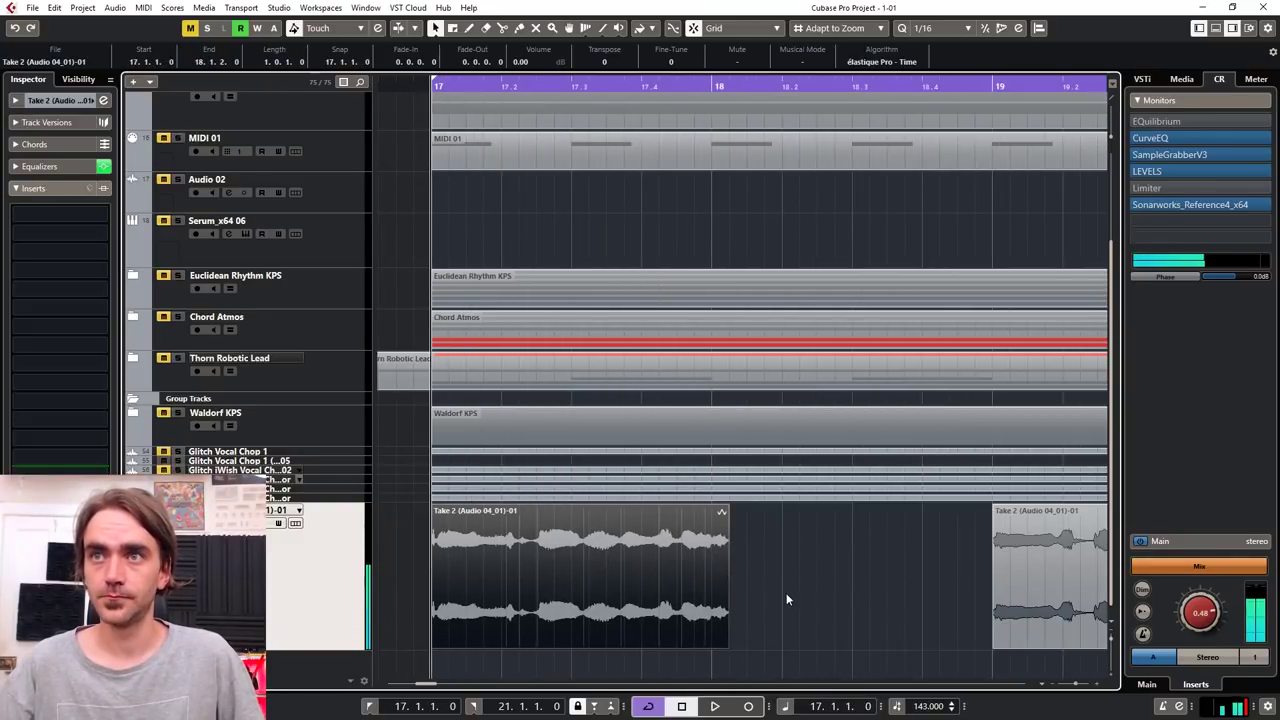
Delete the second Take 2 event, repeat the trimmed one-bar phrase up to bar 21, and audition the loop.
scroll(588, 567, left, 2)
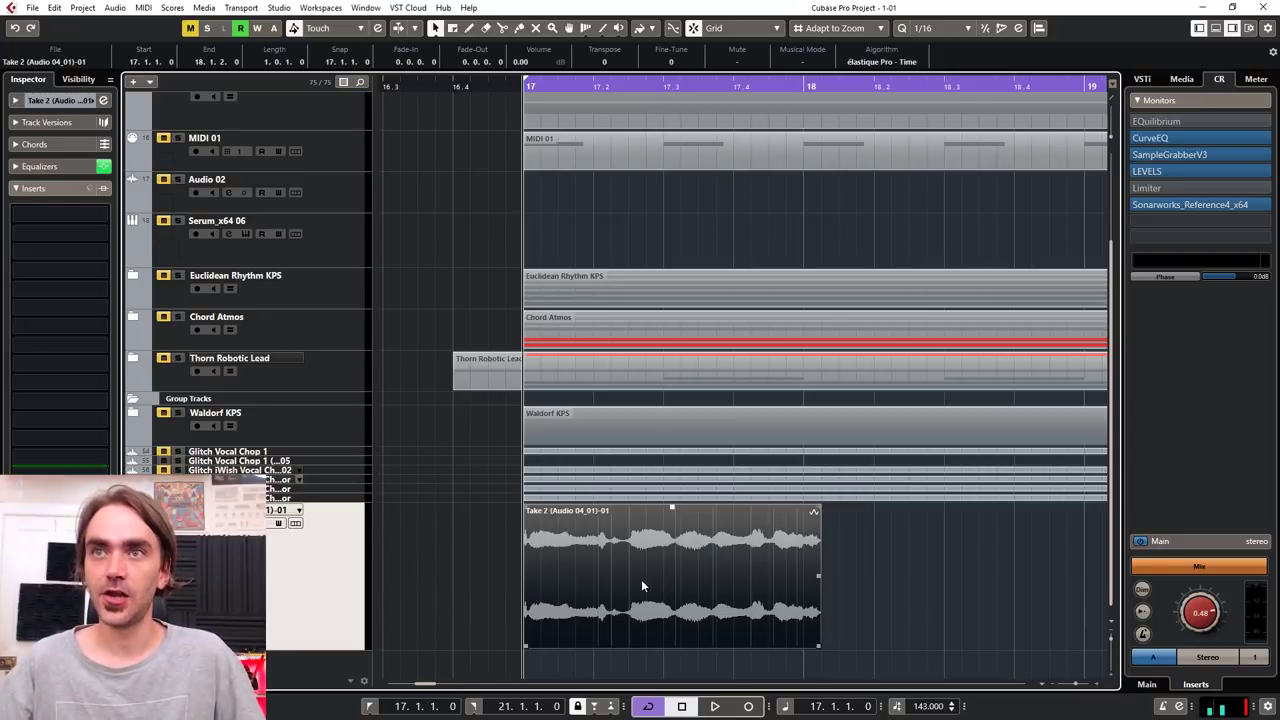
key(g)
key(space)
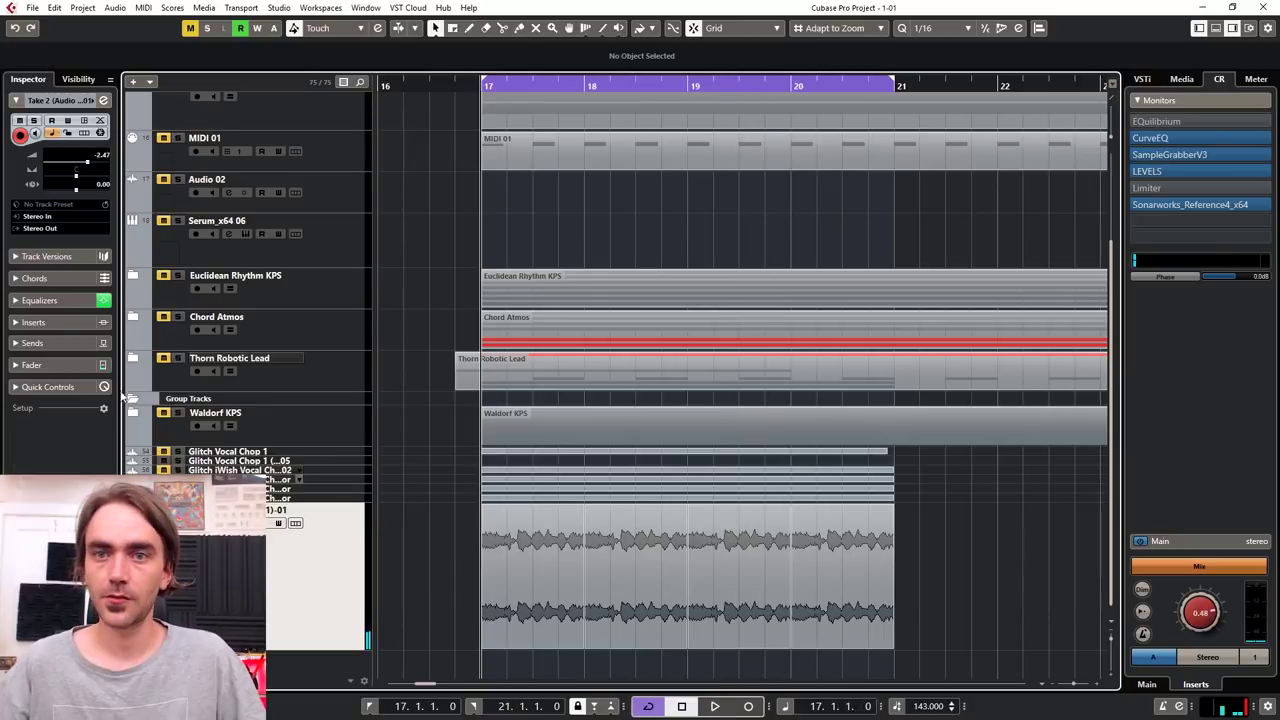
key(space)
Load IWish64 in the first insert slot of the Take 2 vocal track and close its window.
click(44, 321)
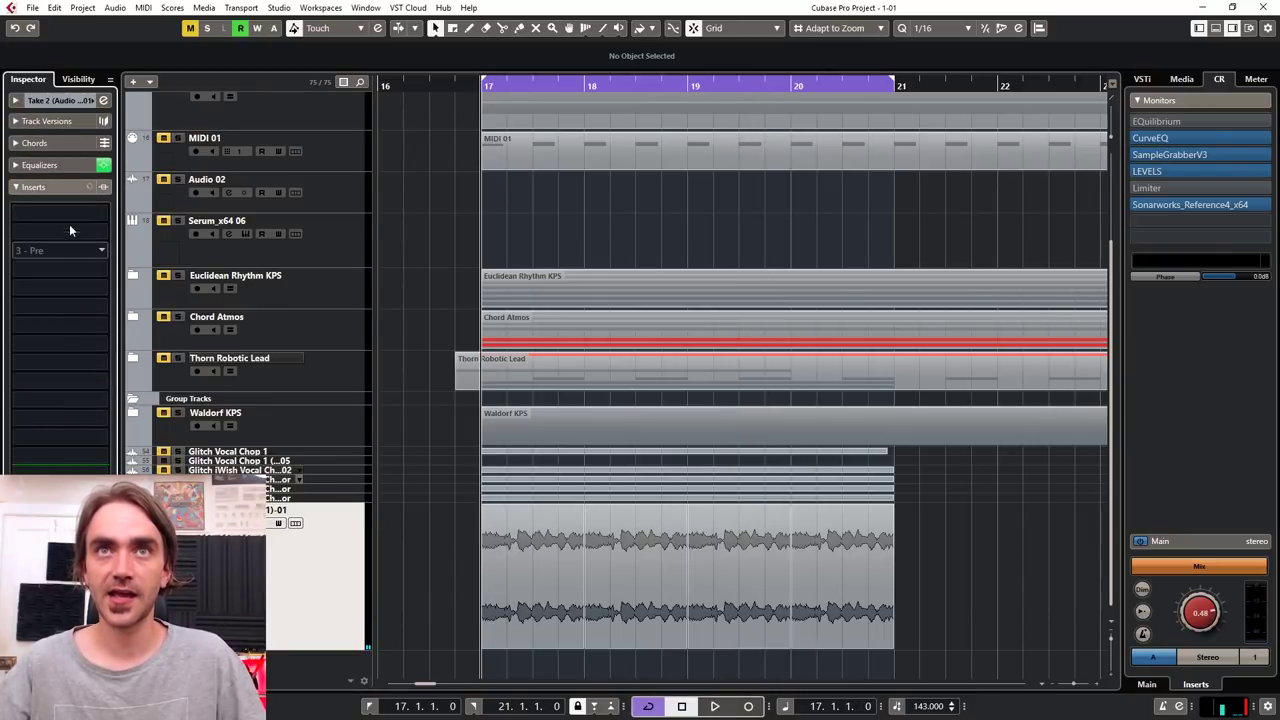
click(60, 212)
text(iwish)
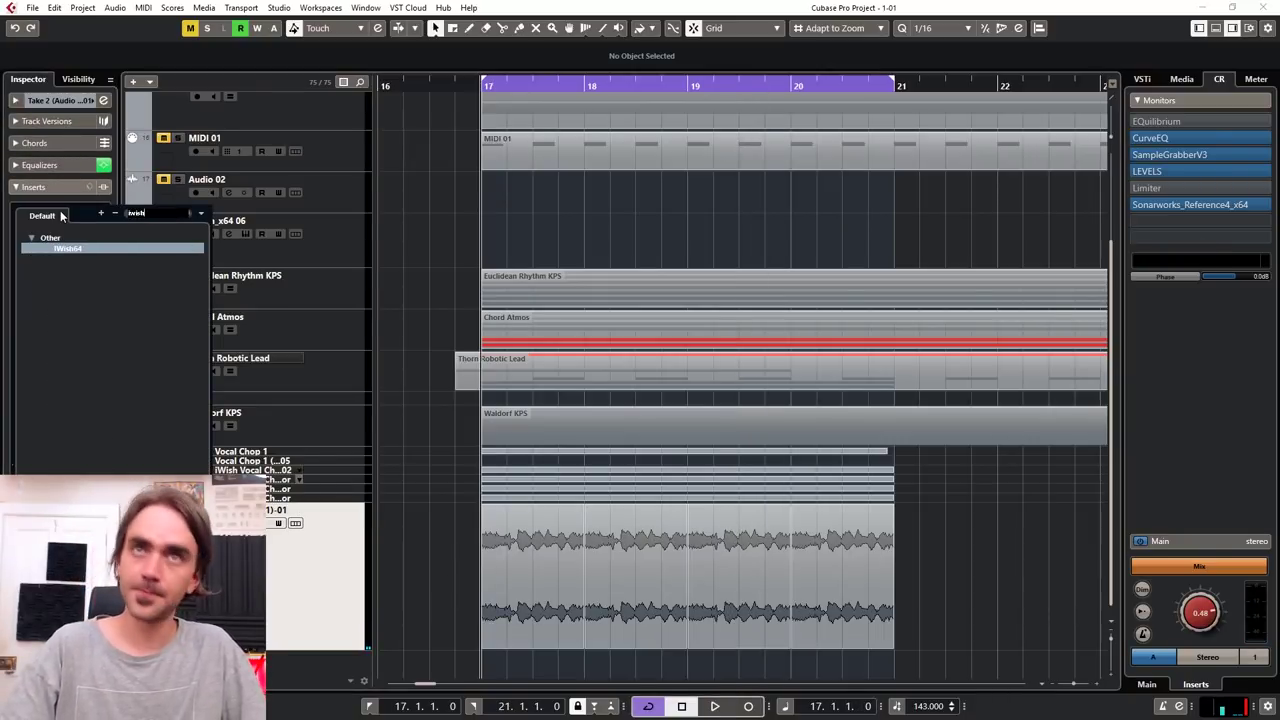
key(Return)
click(729, 129)
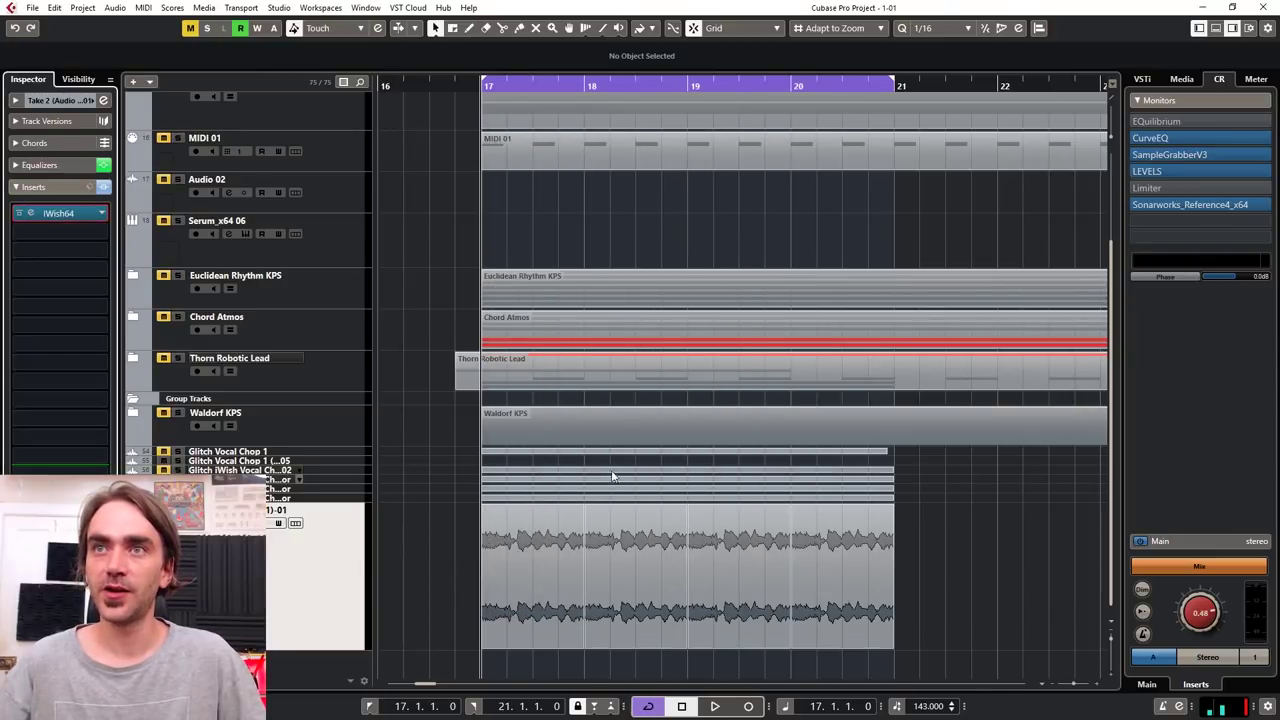
Add a MIDI track below the Take 2 vocal track.
right_click(322, 585)
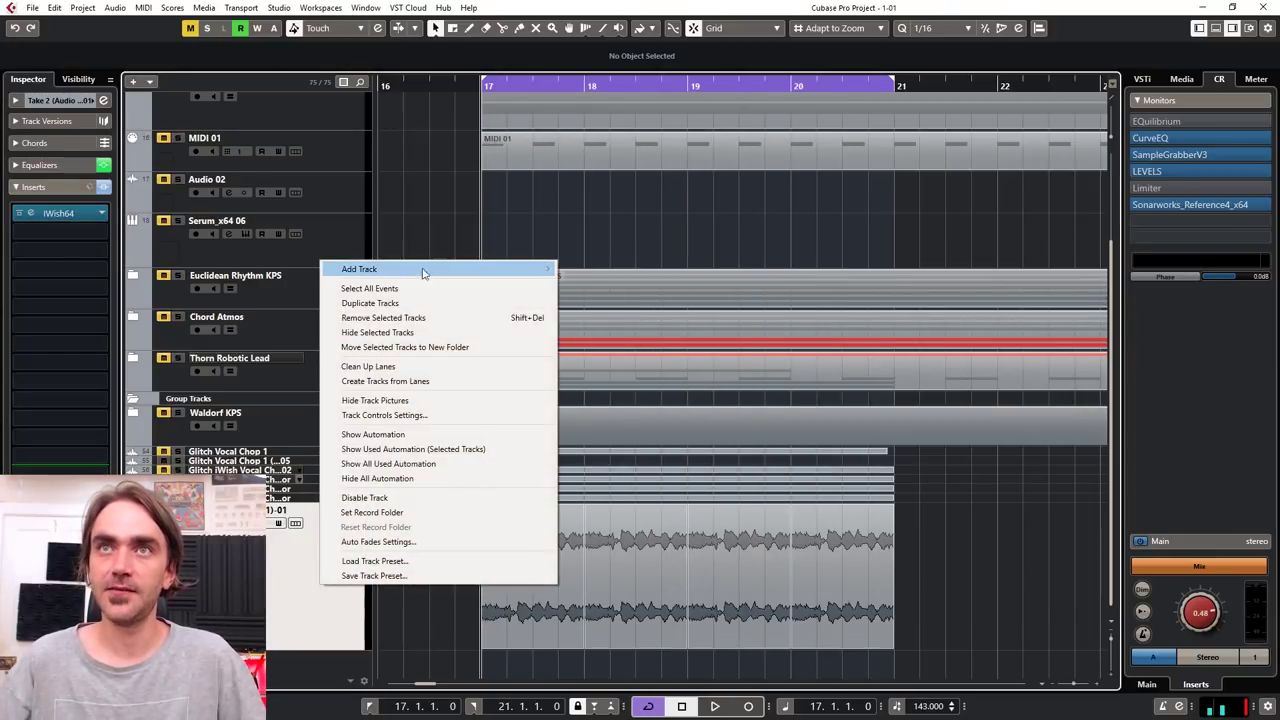
mouse_move(360, 269)
click(530, 299)
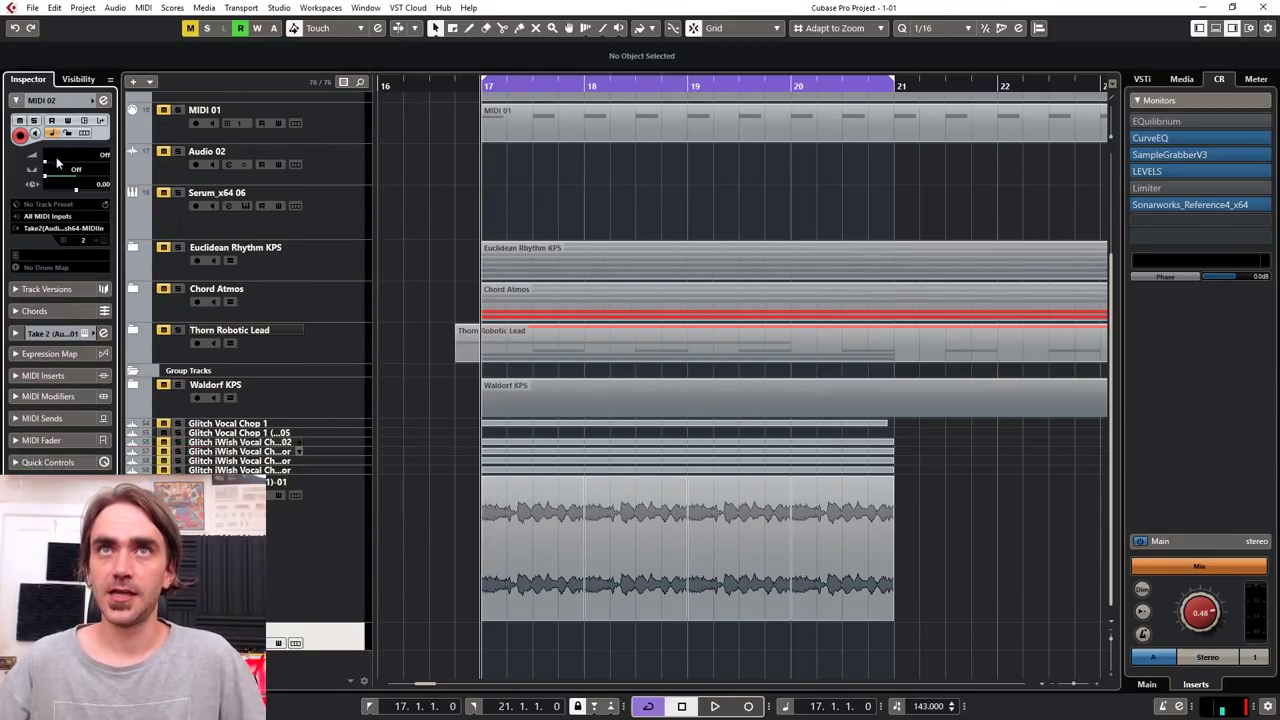
Route the MIDI 02 track's output to the IWish64 insert on the Take 2 track, leaving its MIDI channel at 2.
click(76, 228)
text(wish)
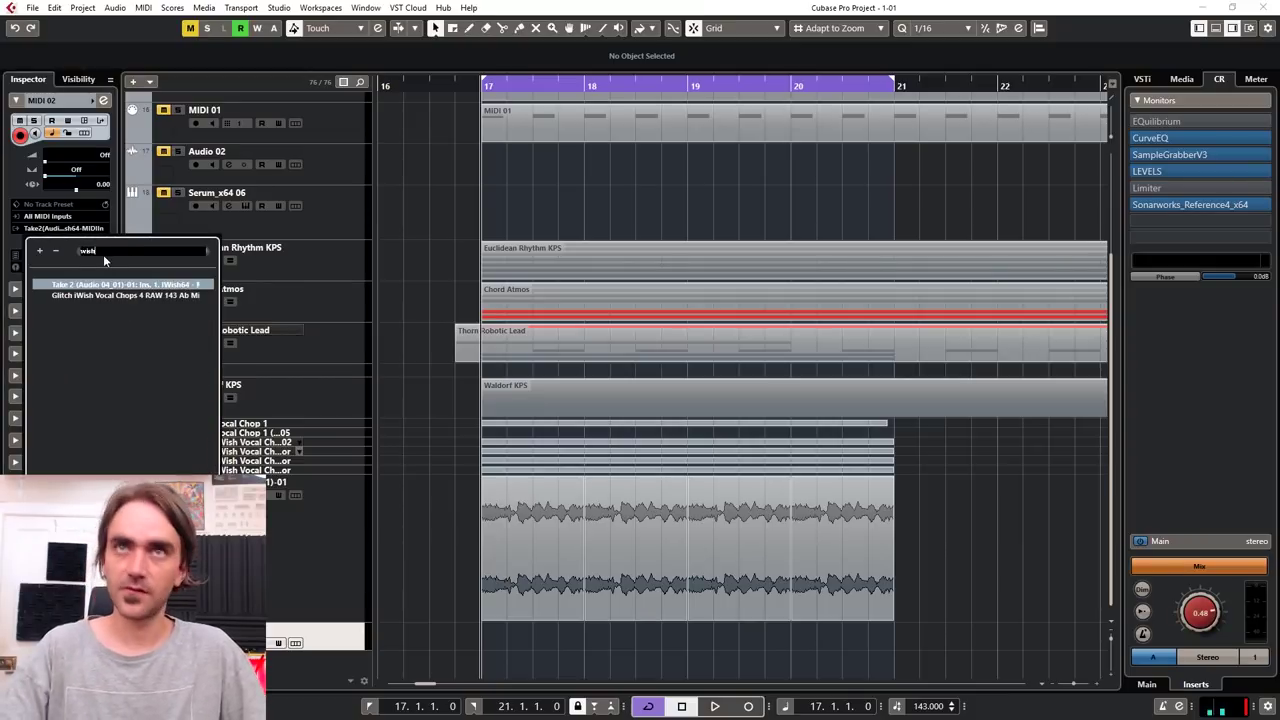
click(100, 285)
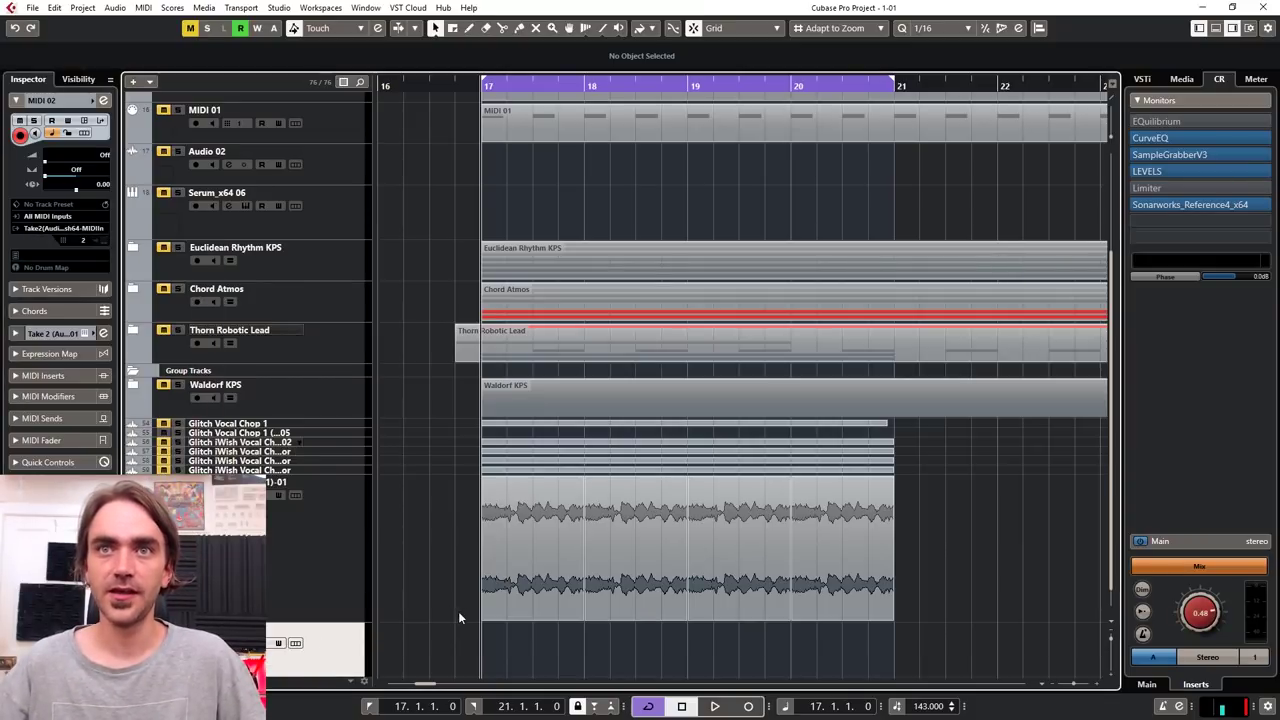
scroll(464, 605, down, 1)
right_click(252, 368)
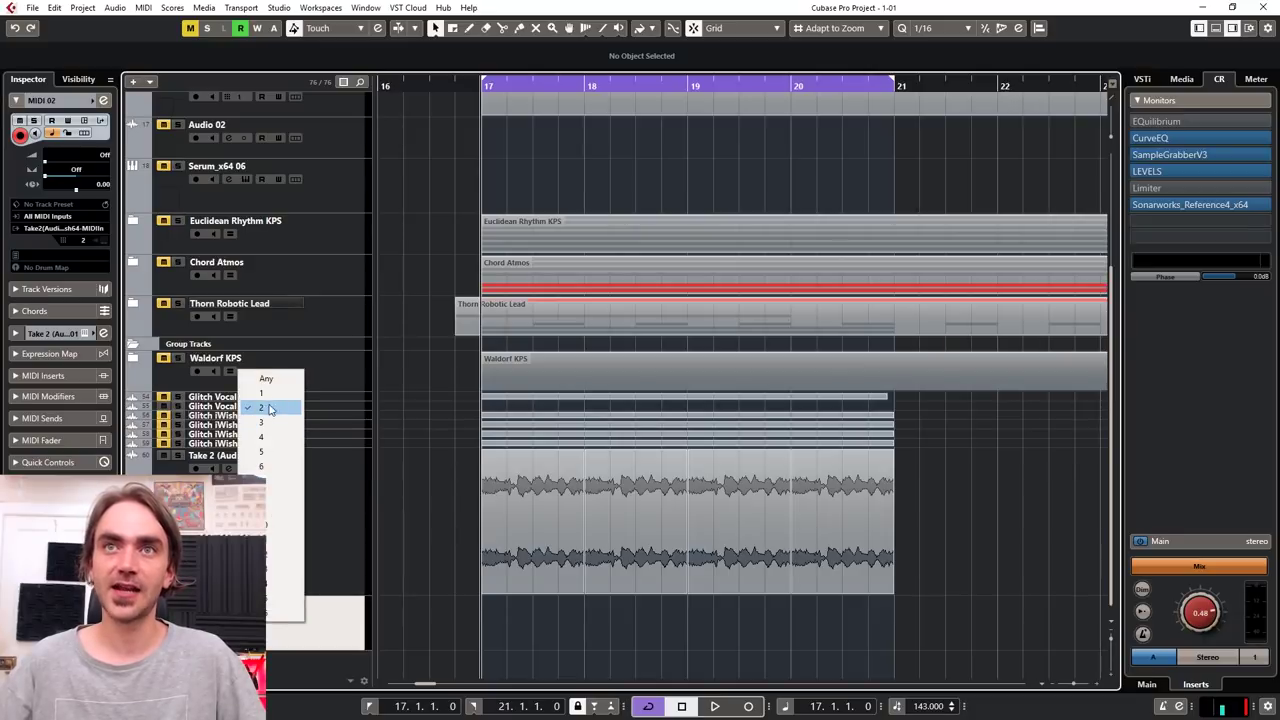
click(693, 647)
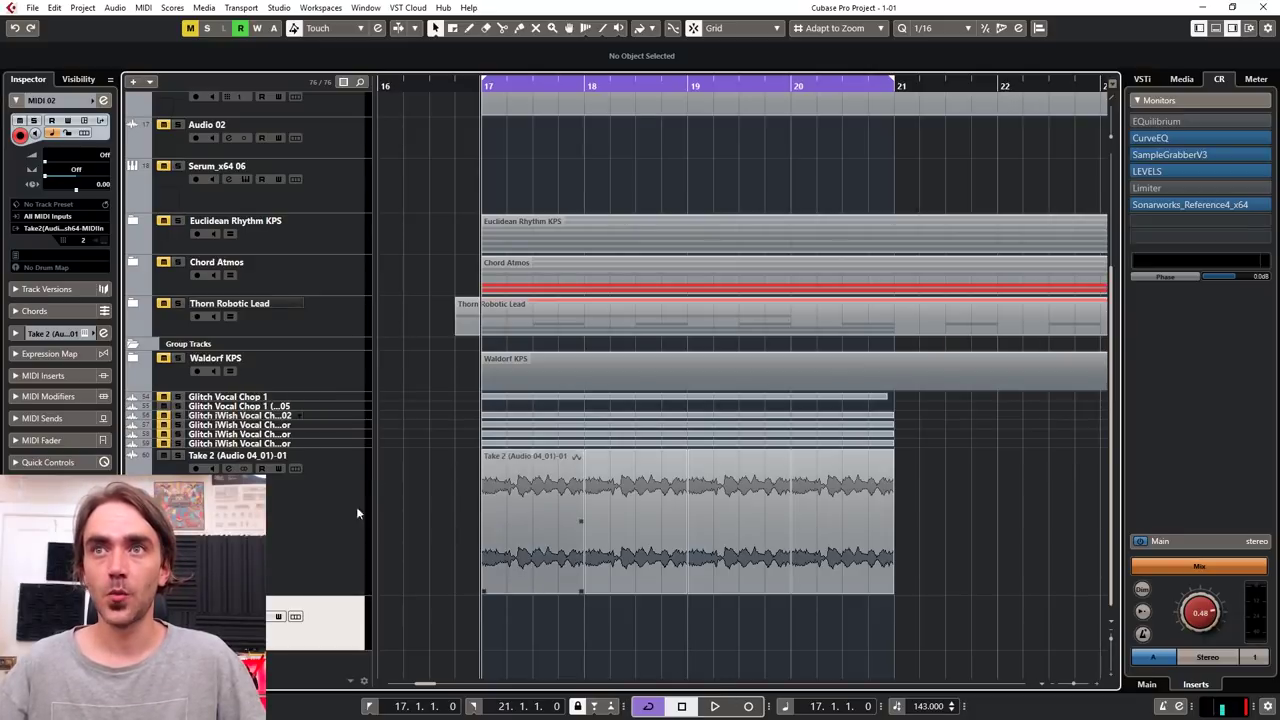
Load StepDesigner in the first MIDI insert slot of the MIDI 02 track.
click(43, 375)
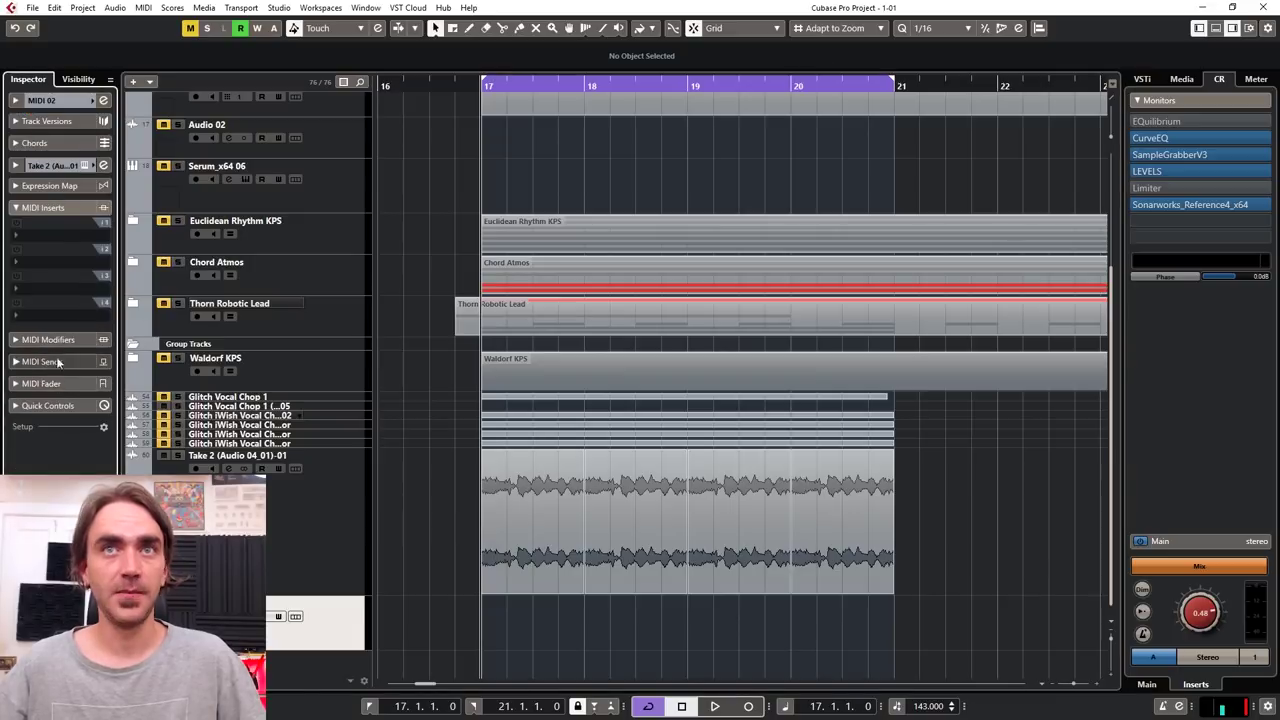
click(48, 238)
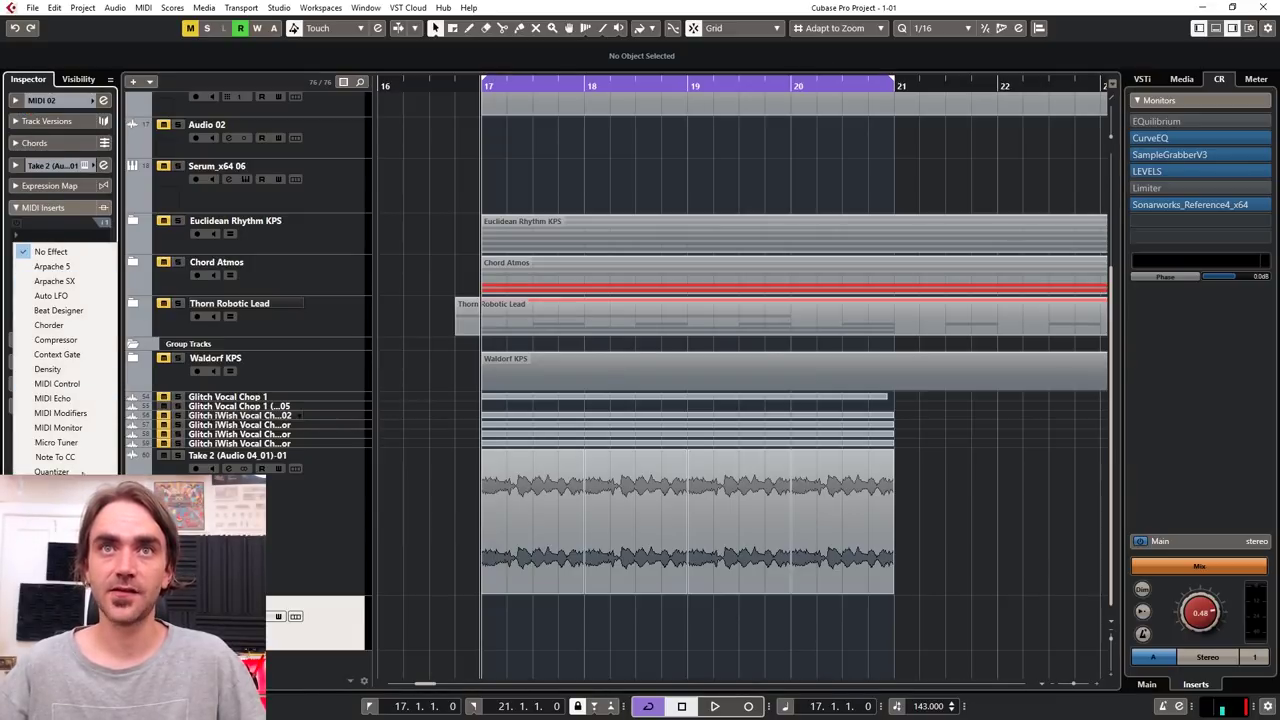
click(50, 486)
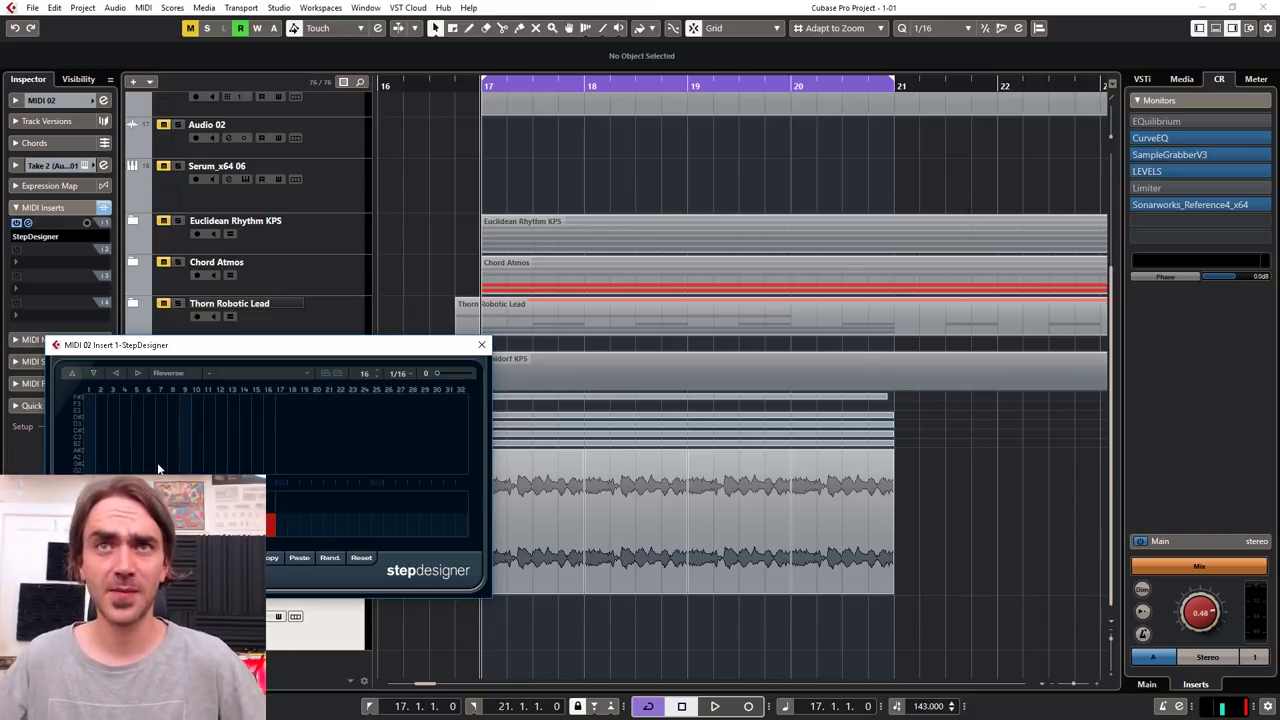
Fill steps 1 to 16 of the StepDesigner pattern with G#1 and move its window clear of the track list.
scroll(158, 468, down, 6)
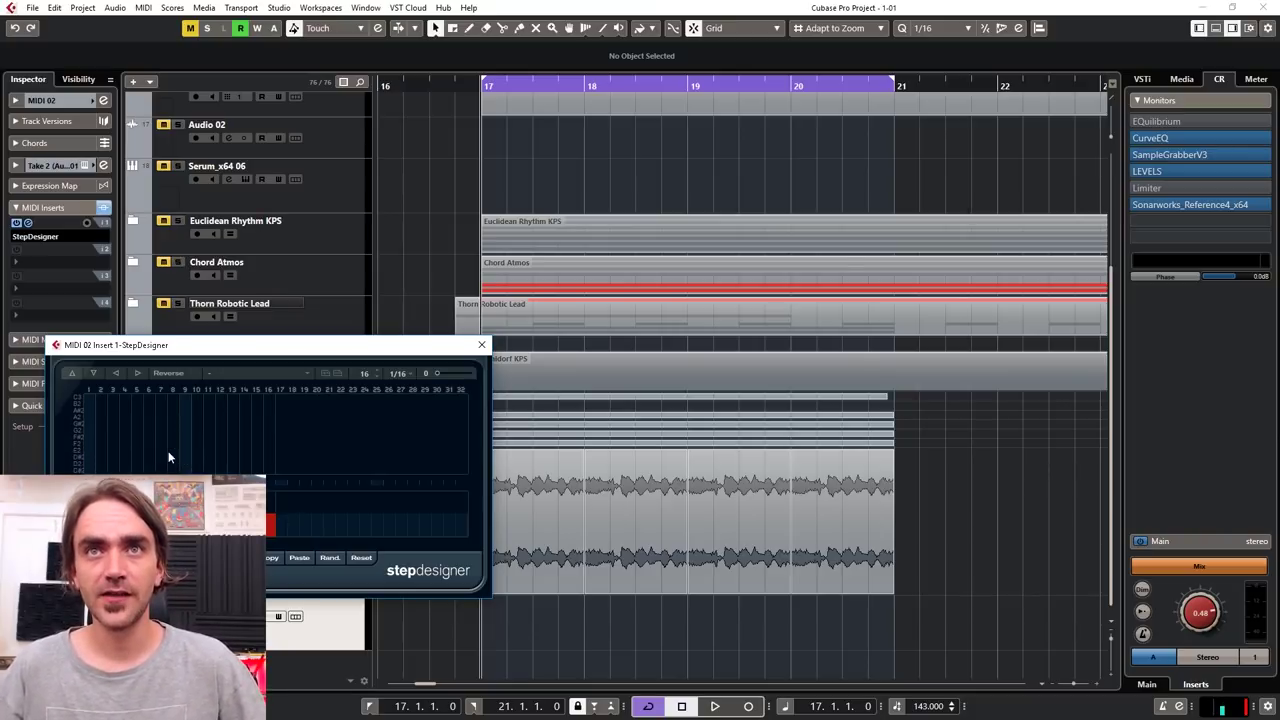
scroll(169, 457, down, 5)
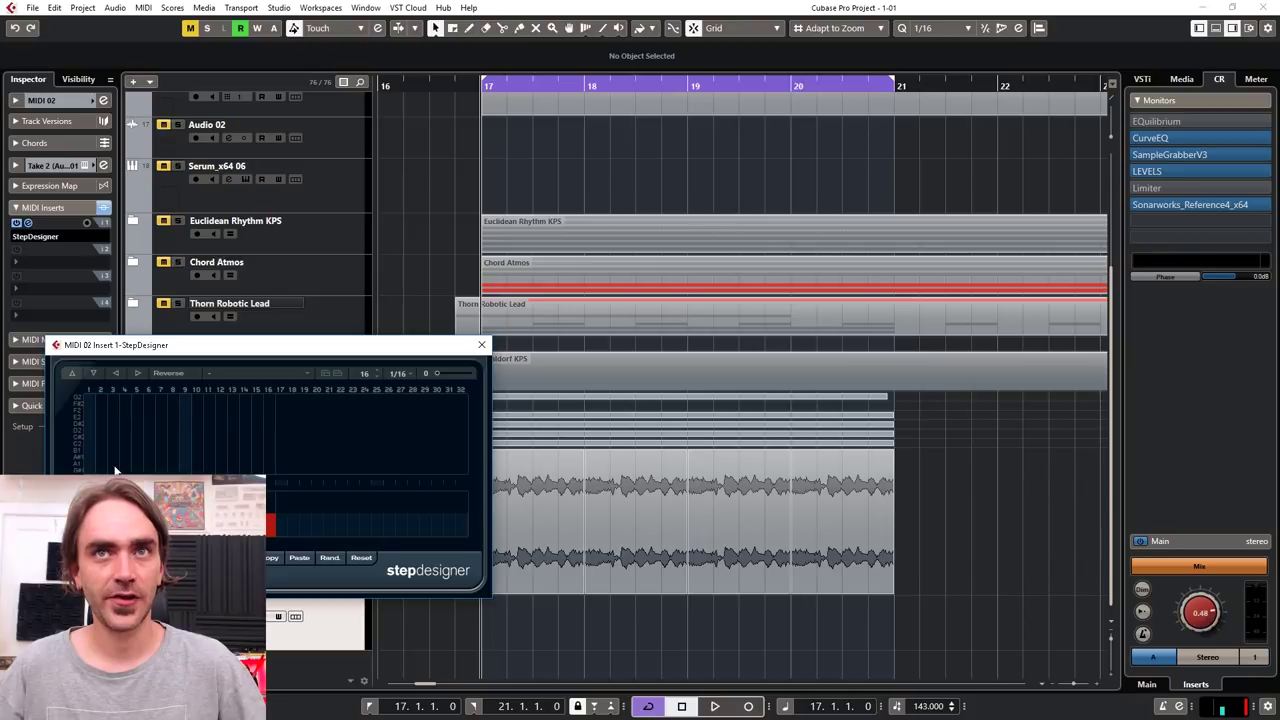
scroll(114, 469, down, 1)
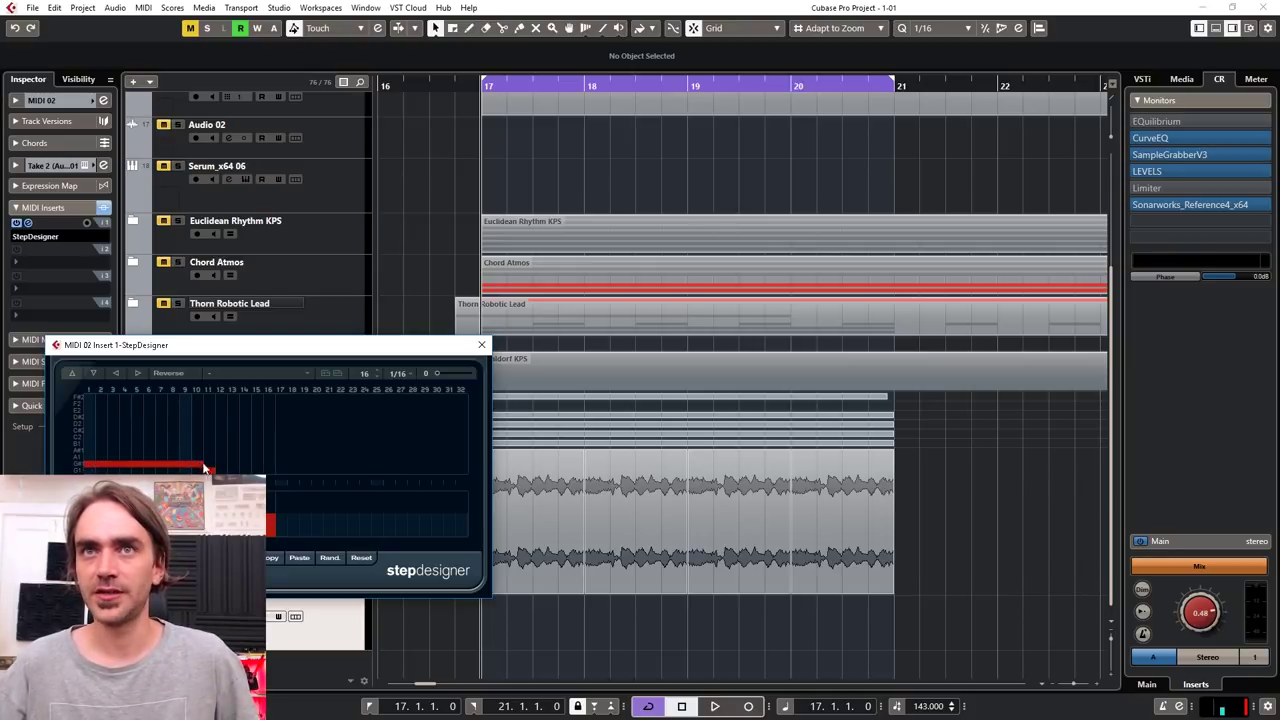
drag(204, 468, 283, 469)
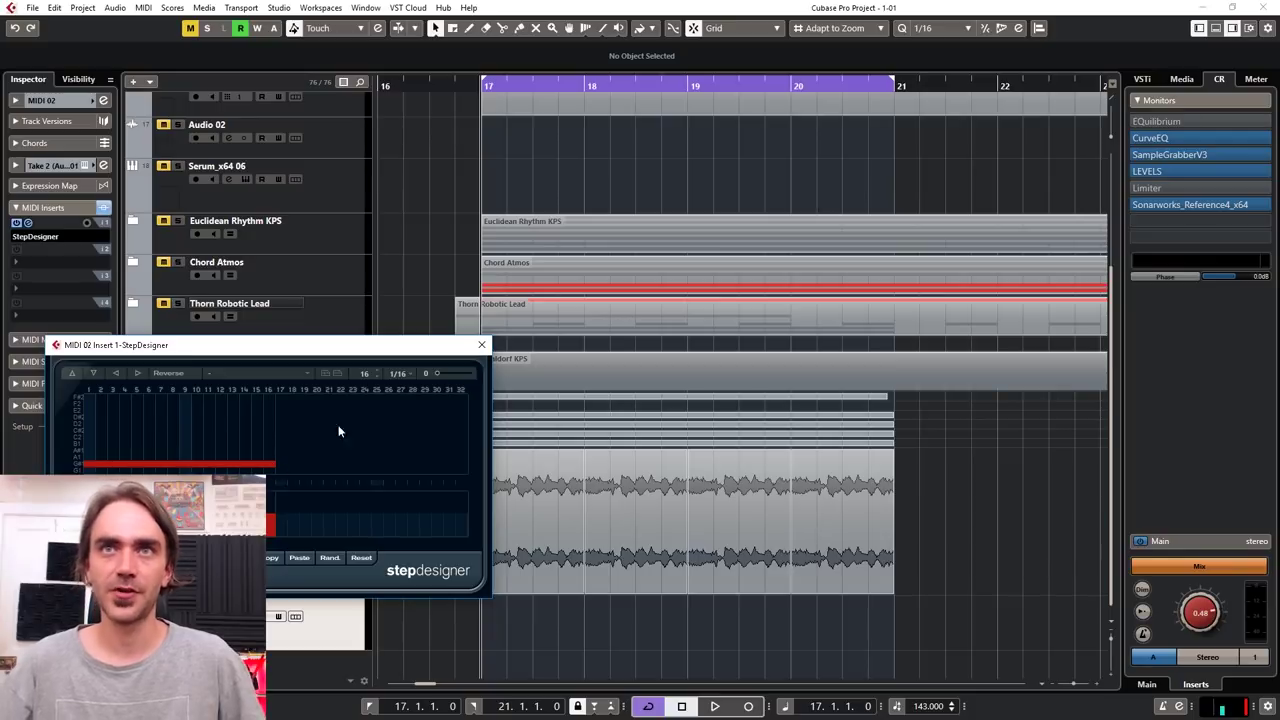
drag(352, 347, 706, 178)
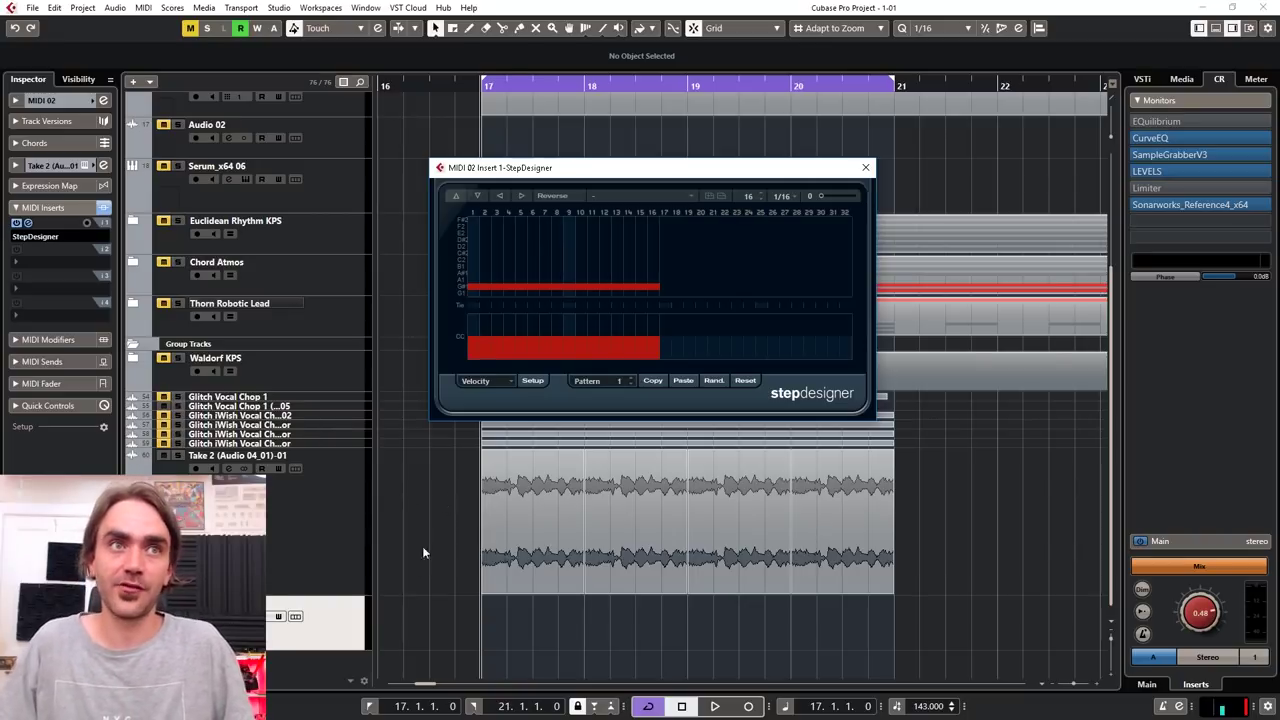
Audition the looped vocal with the 16-step pattern, keeping the step size at 1/16.
key(space)
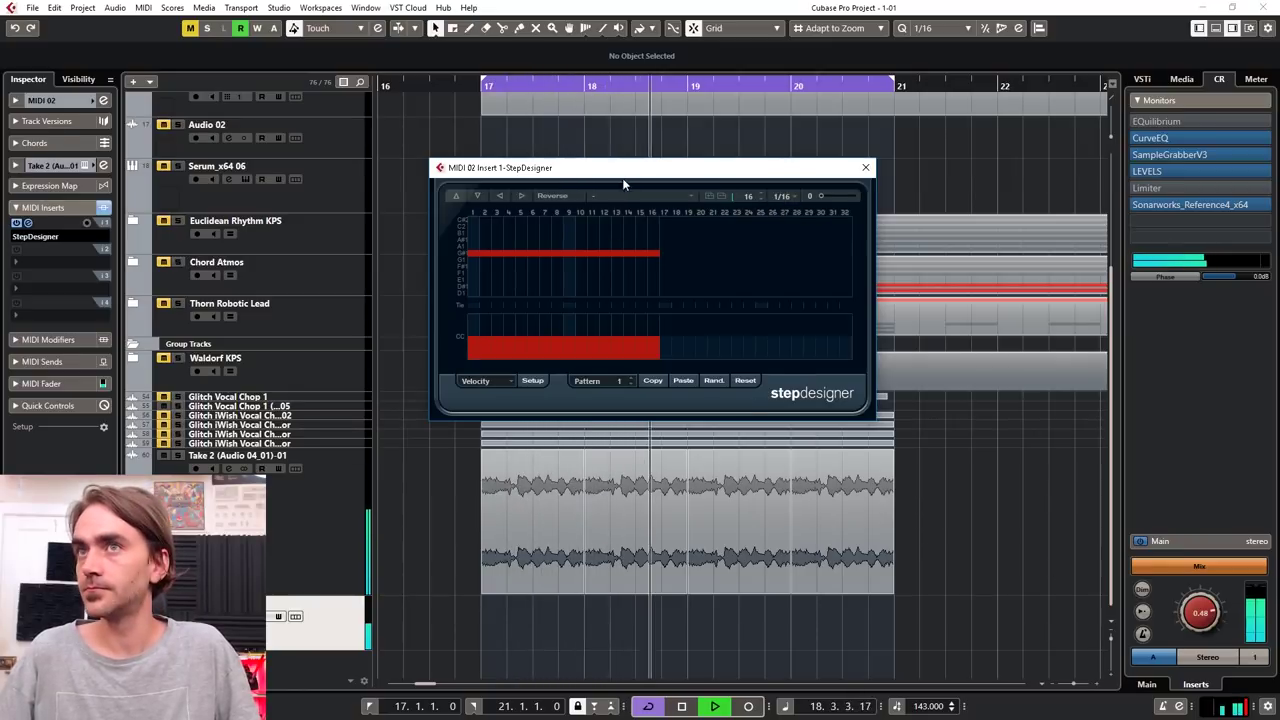
drag(623, 178, 678, 287)
key(space)
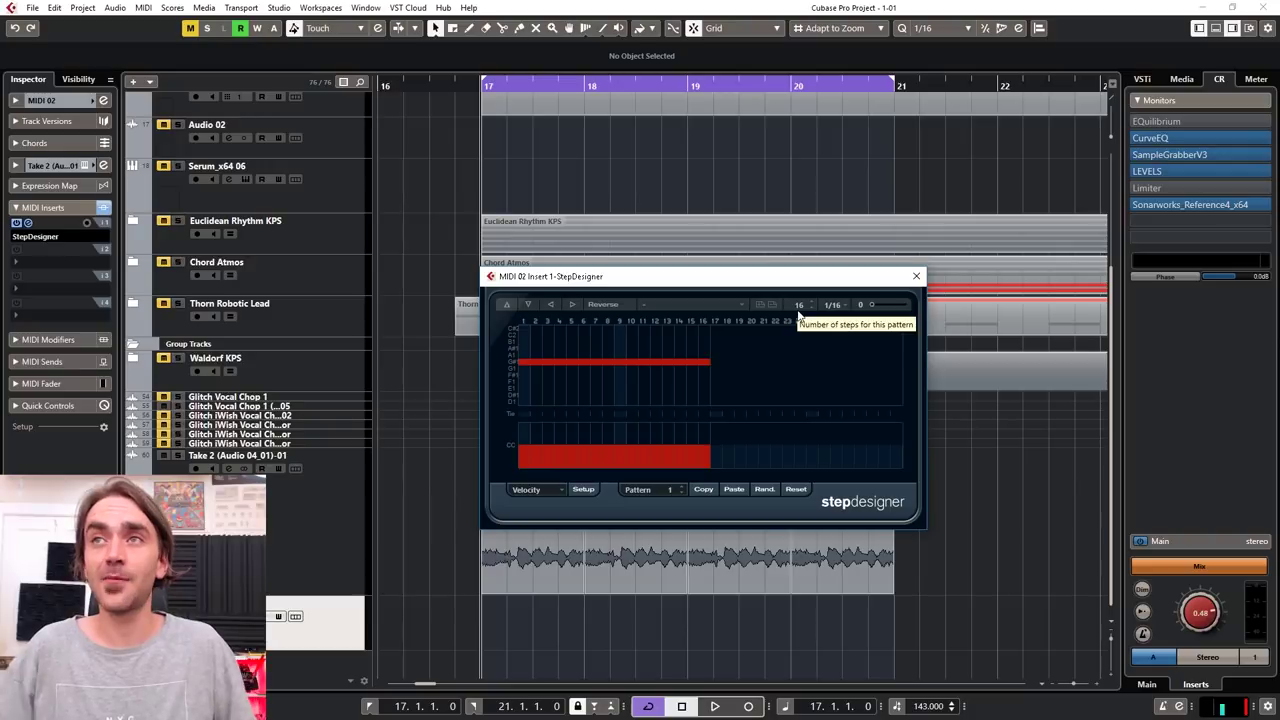
click(829, 304)
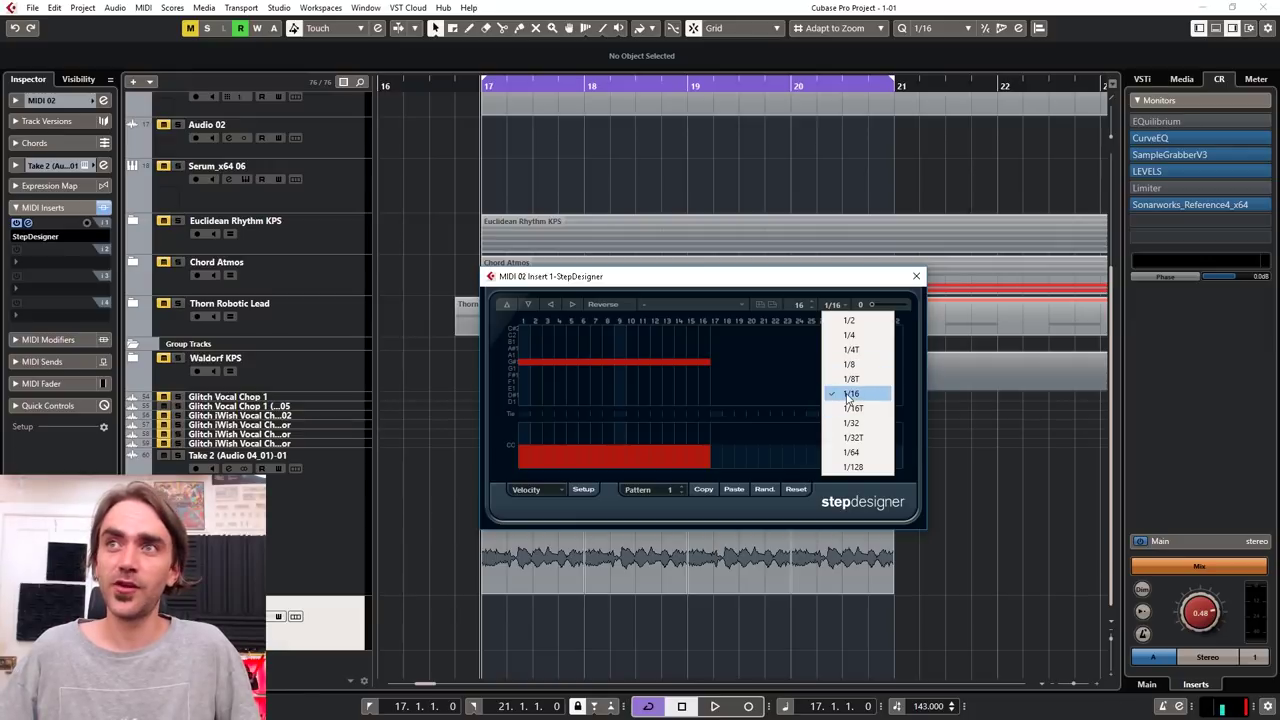
click(815, 283)
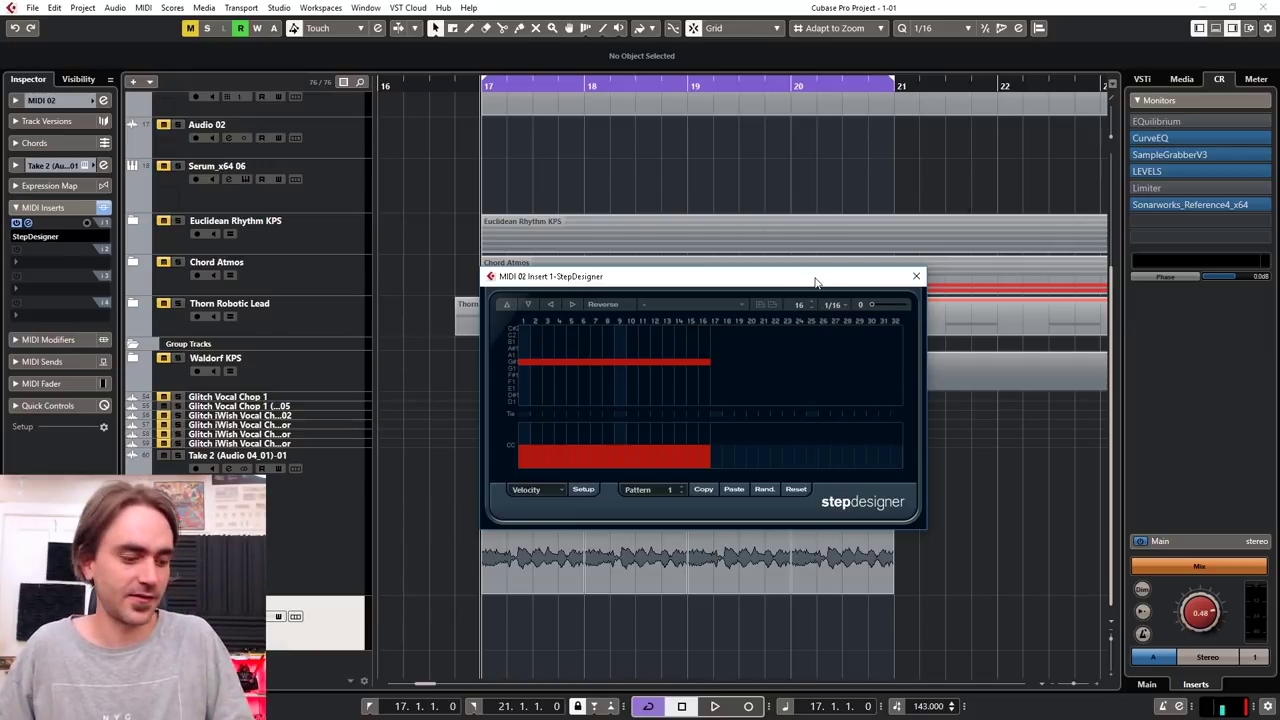
click(934, 605)
key(space)
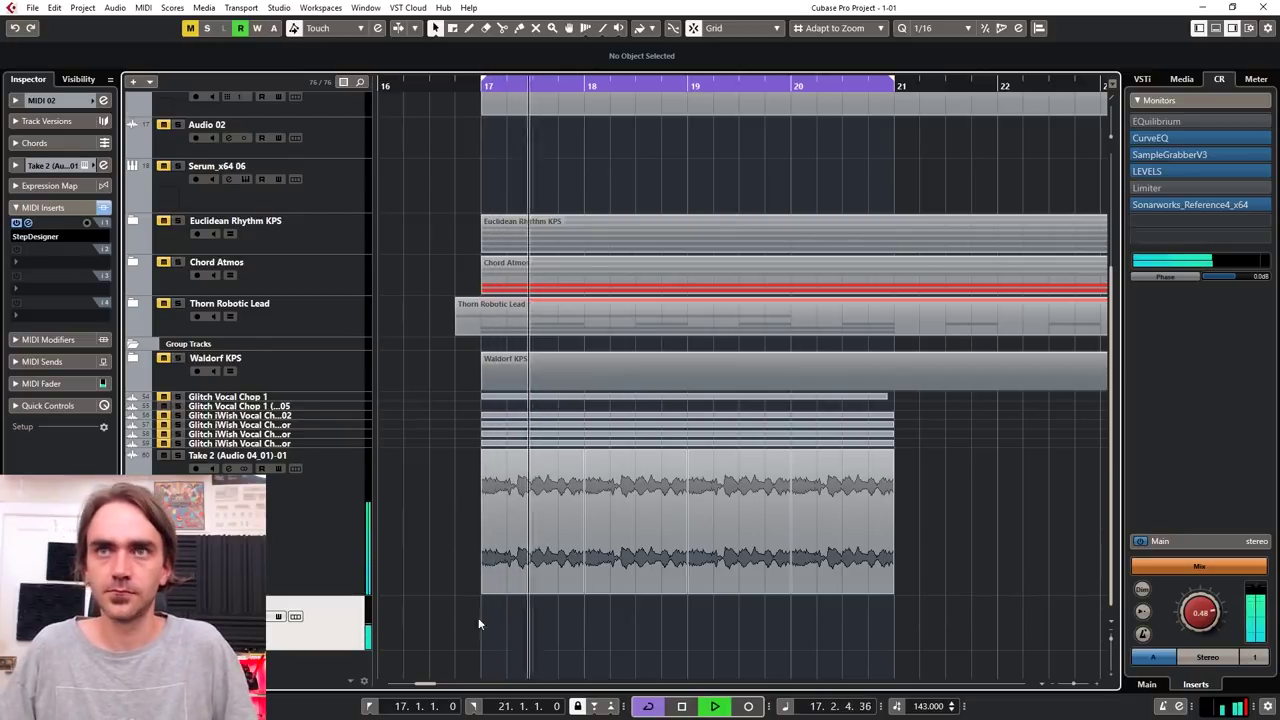
Compare StepDesigner step sizes 1/8, 1/4 and 1/8T during playback, ending on 1/8, and close its window.
click(33, 230)
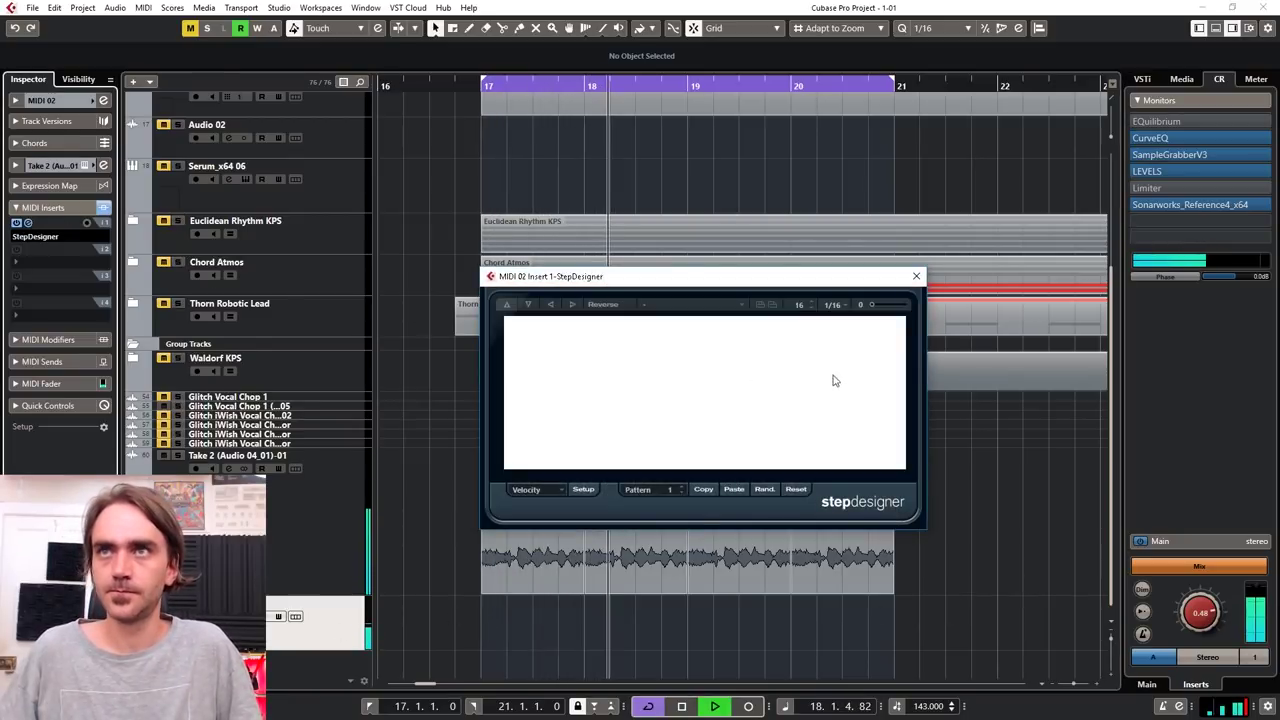
click(833, 305)
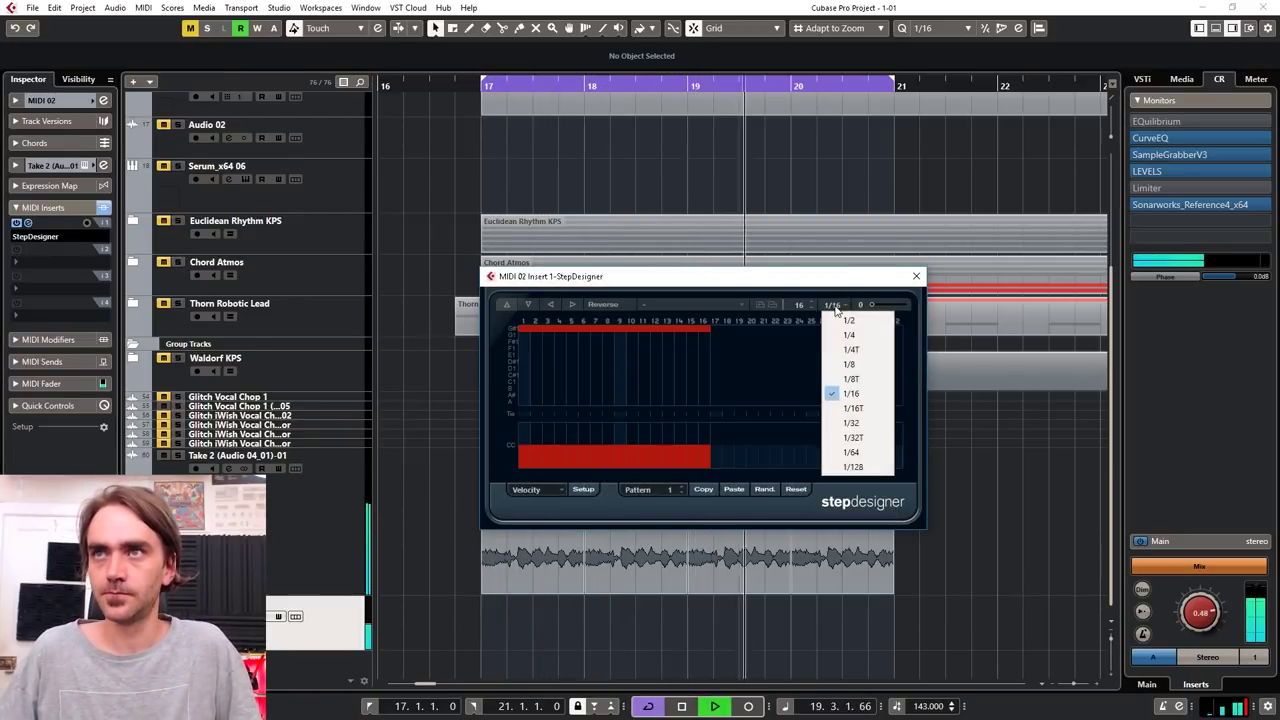
click(837, 363)
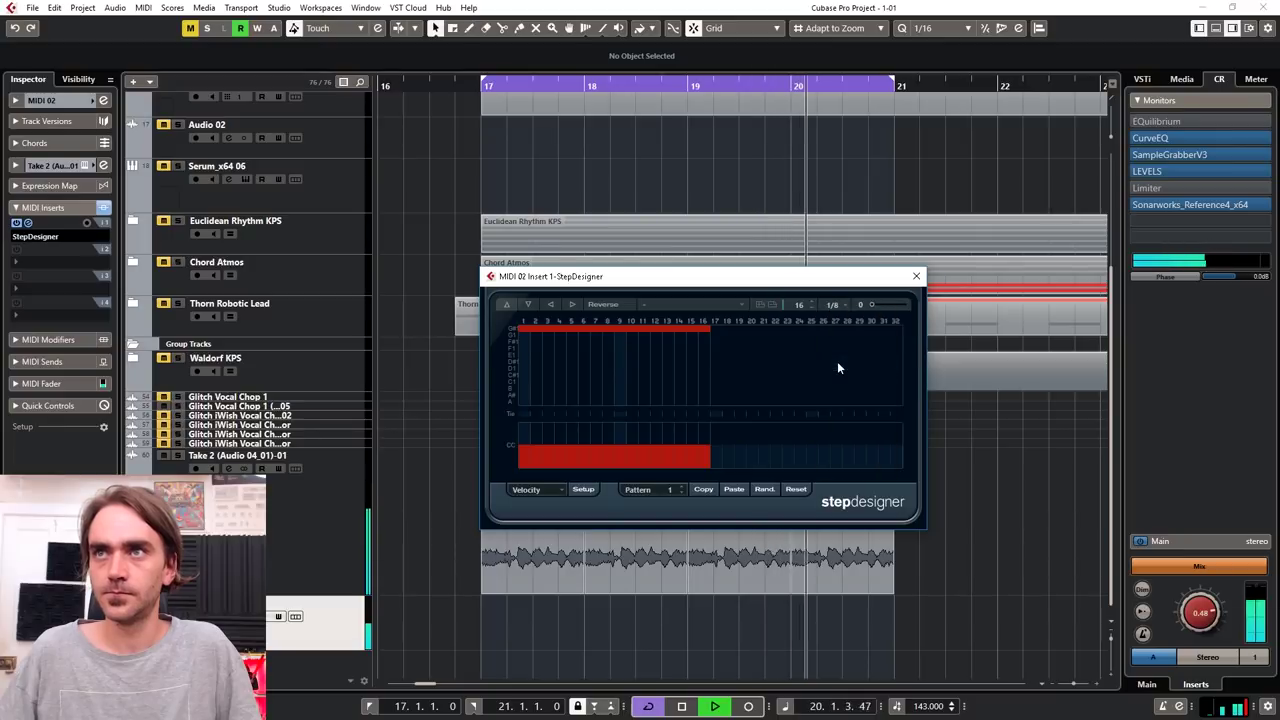
click(834, 306)
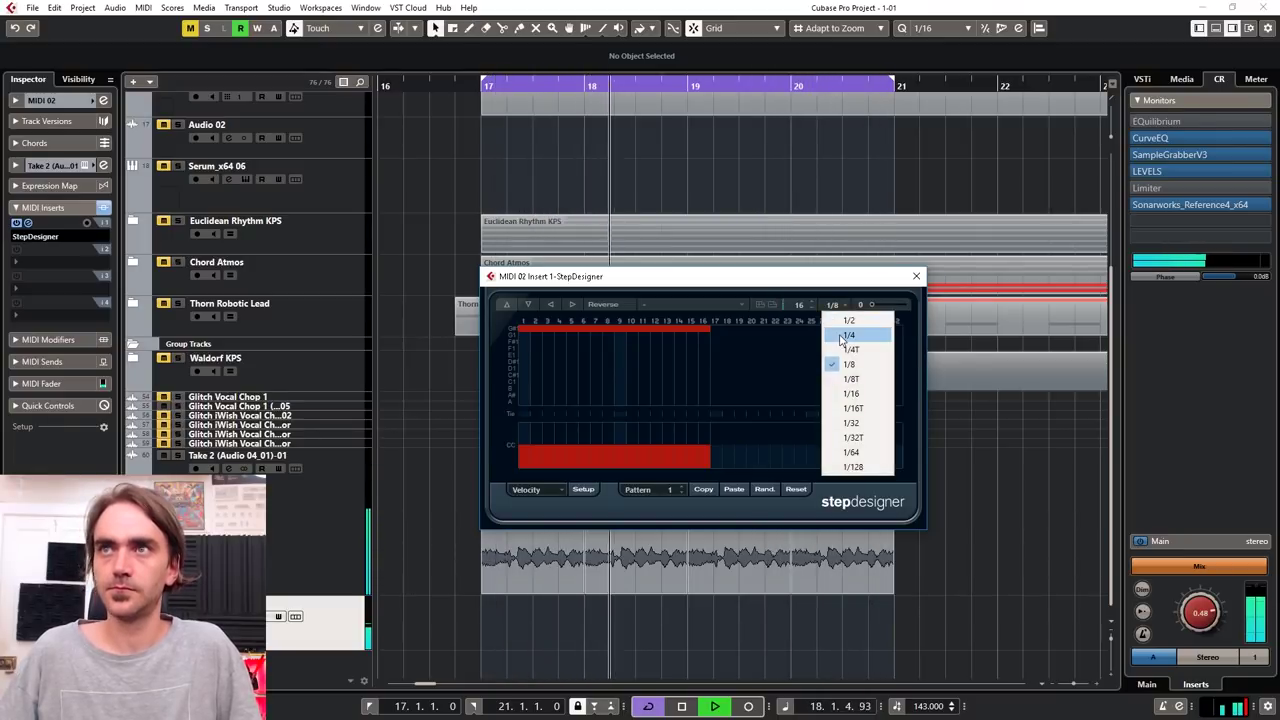
click(840, 337)
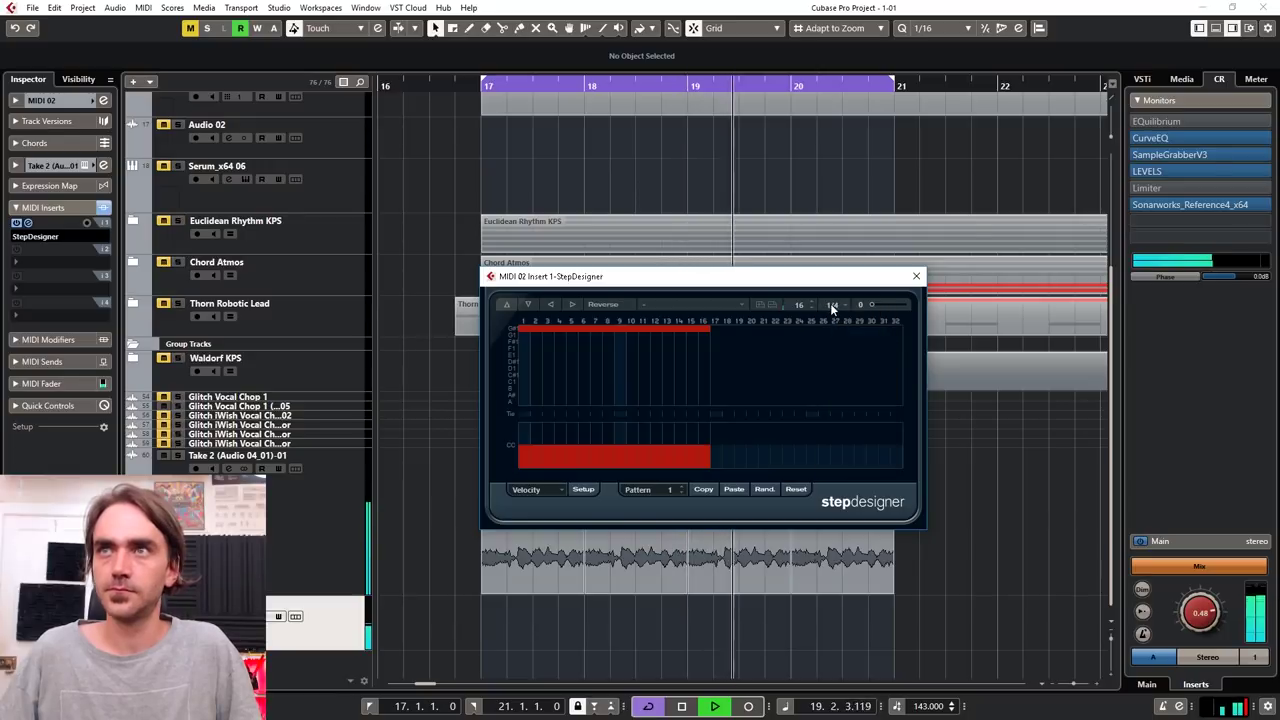
click(833, 308)
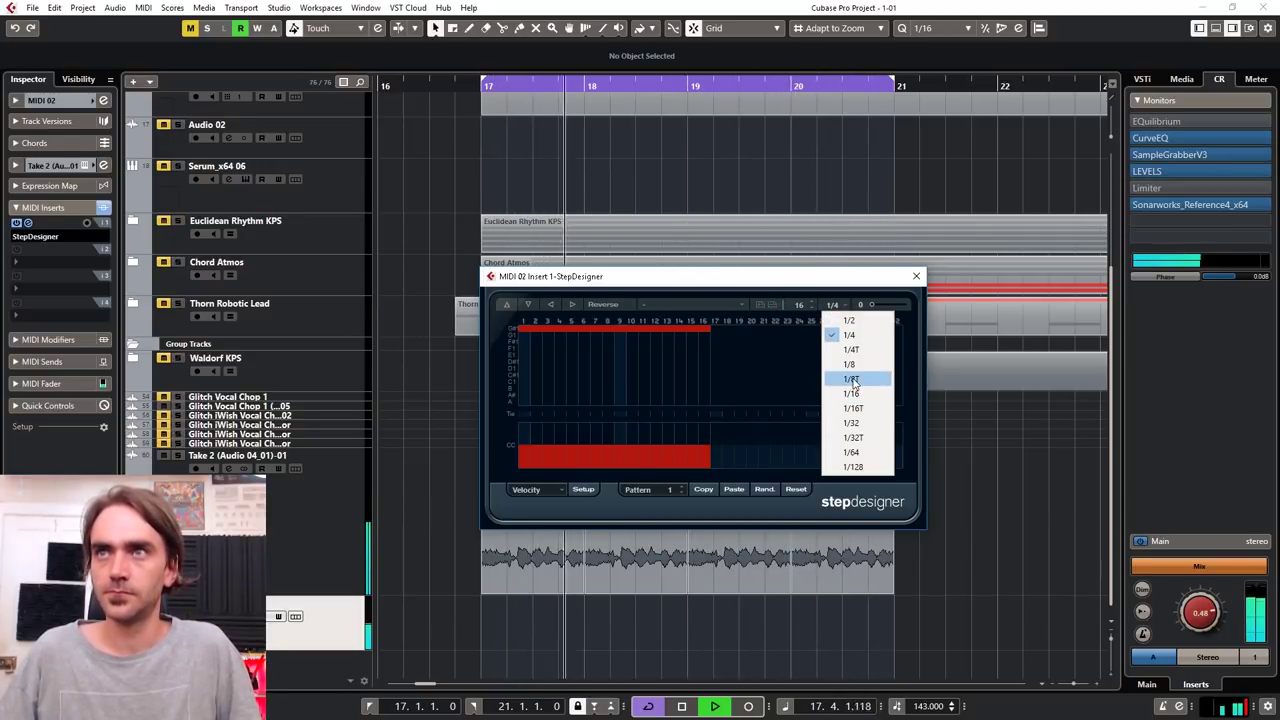
click(849, 394)
click(834, 308)
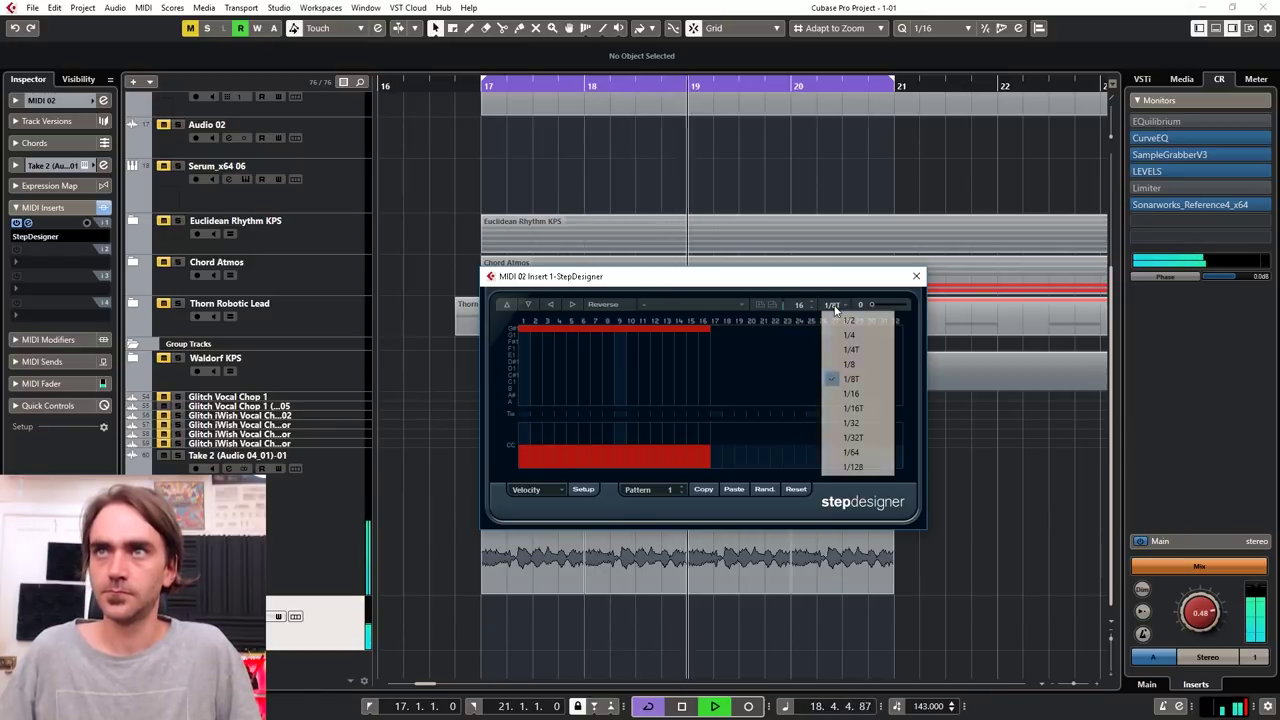
click(850, 365)
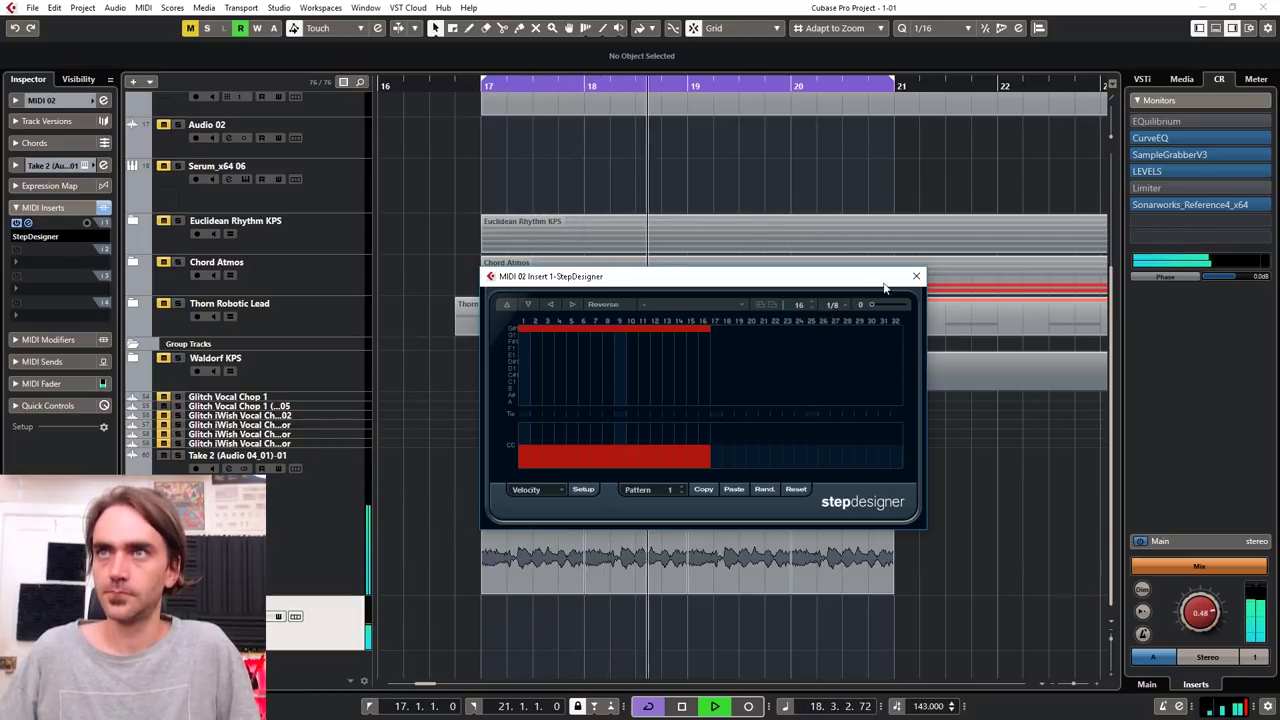
drag(890, 284, 885, 312)
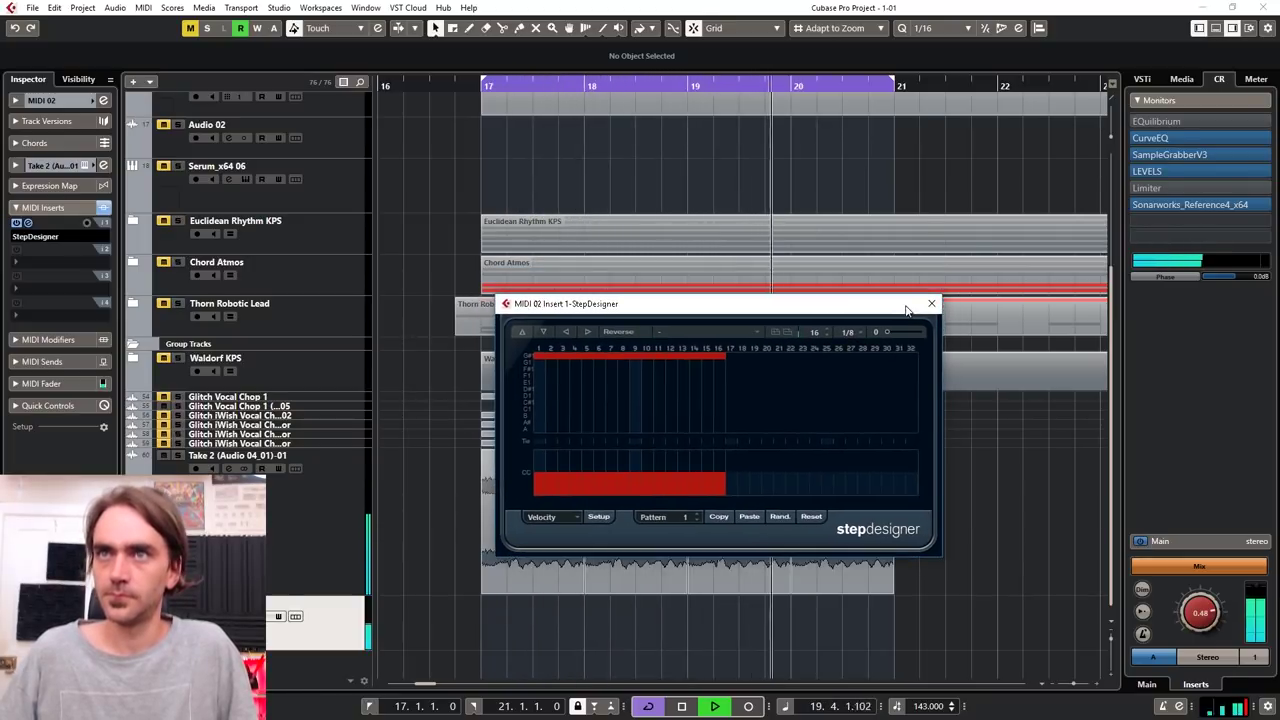
click(910, 304)
key(space)
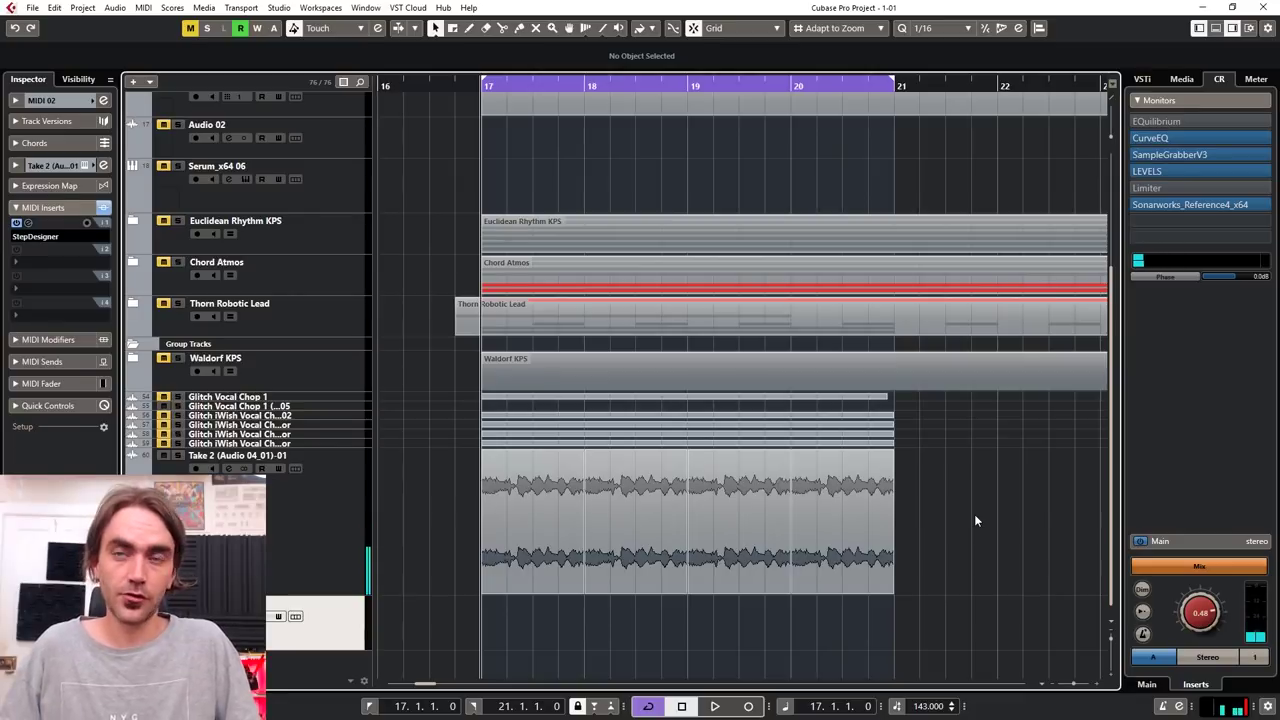
Open the IWish64 insert on the Take 2 vocal track and reselect the MIDI 02 track.
click(312, 538)
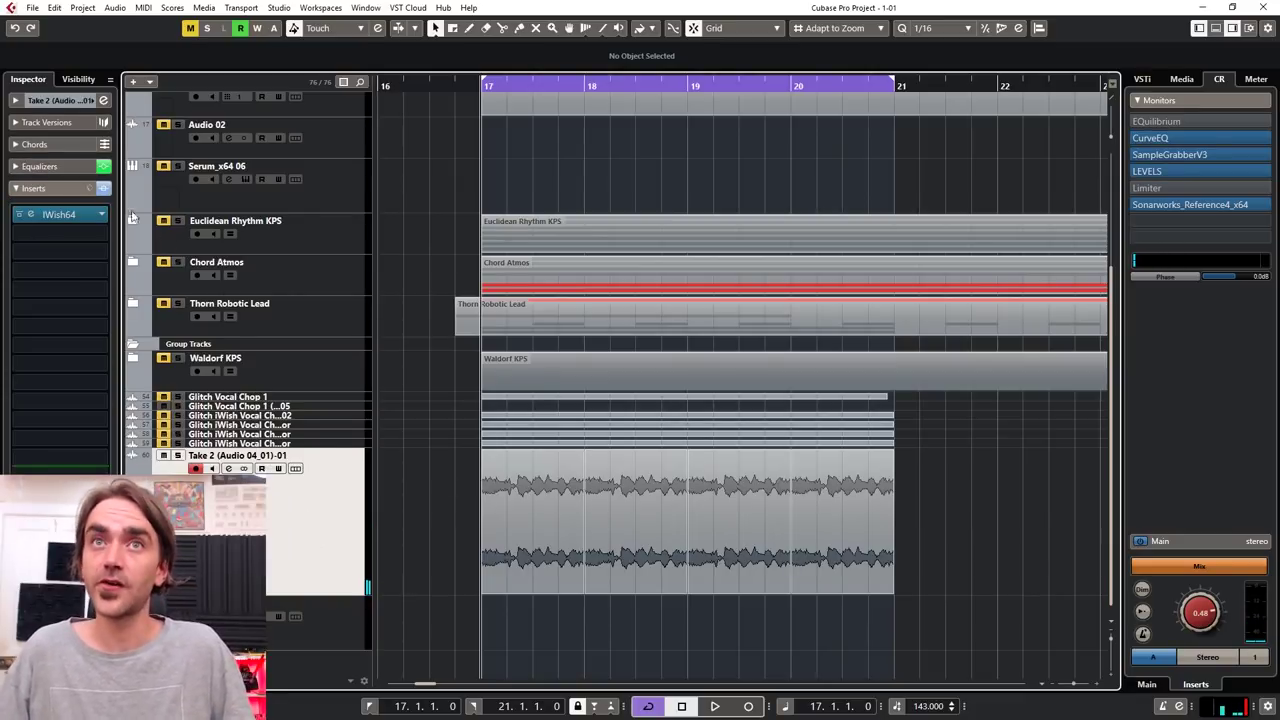
click(37, 217)
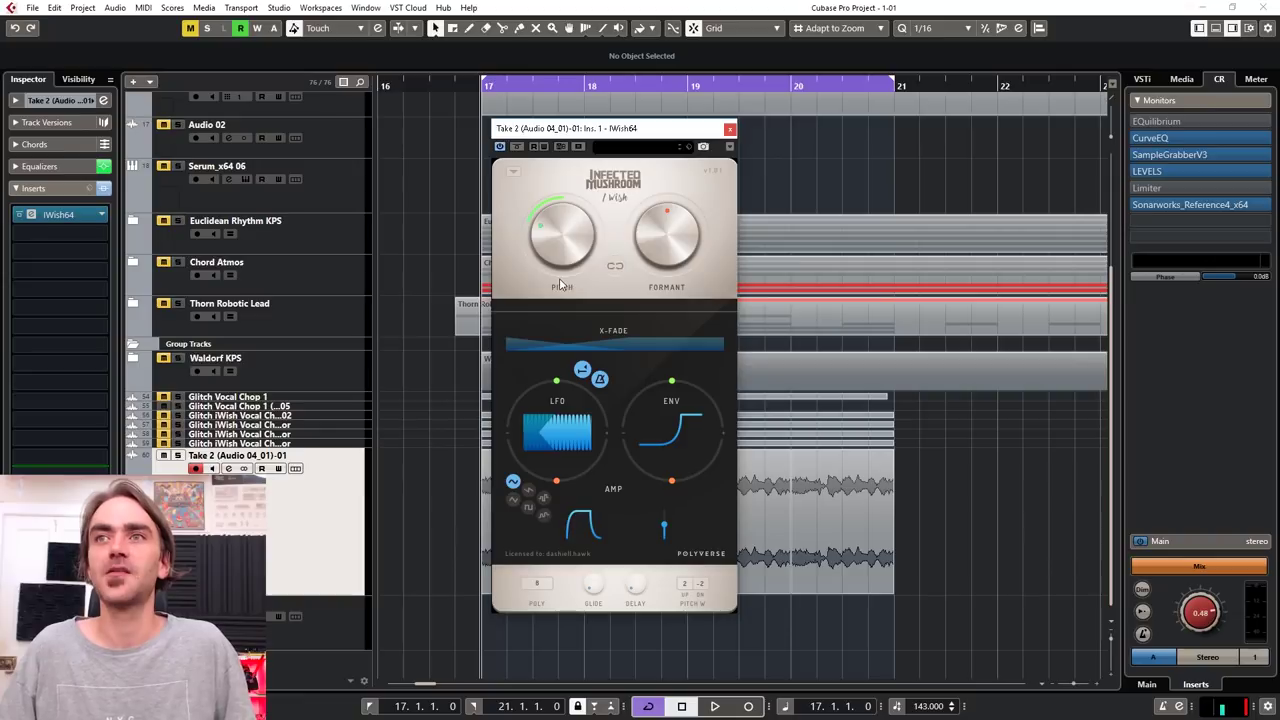
click(319, 630)
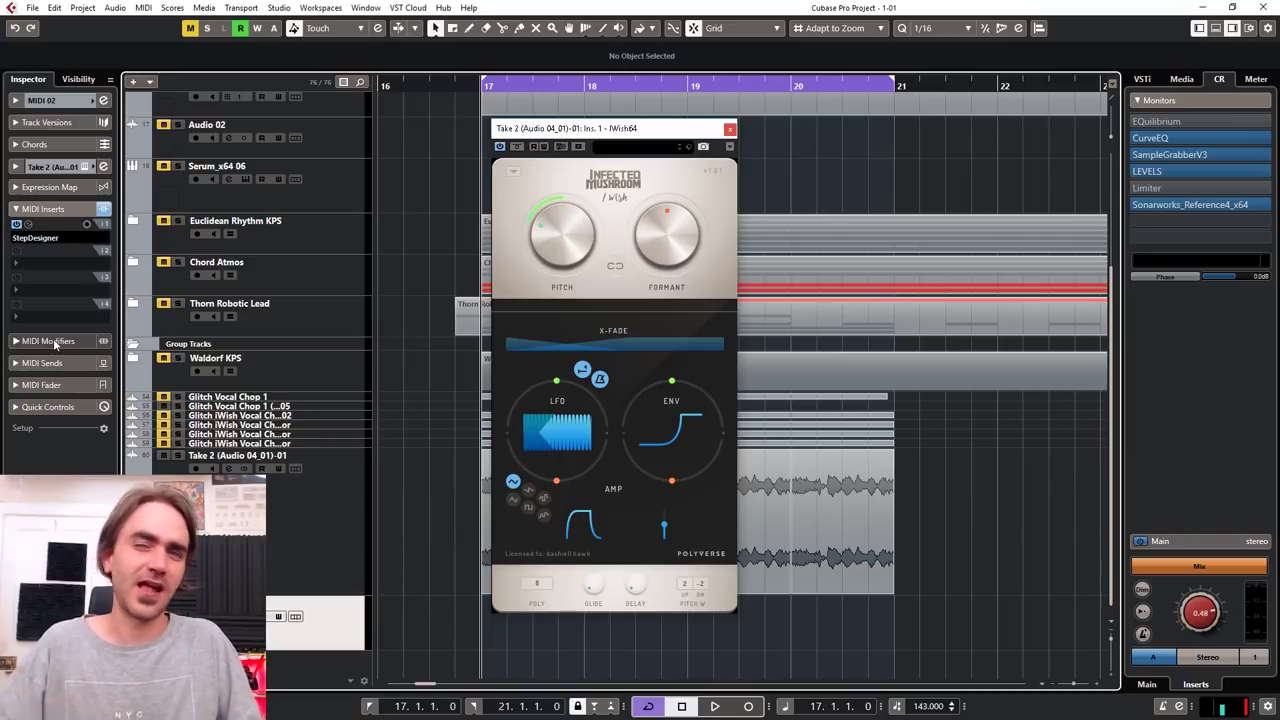
Try sweeping the IWish64 formant down and up while the vocal loops, bringing it back to its neutral position.
click(670, 229)
drag(637, 198, 670, 222)
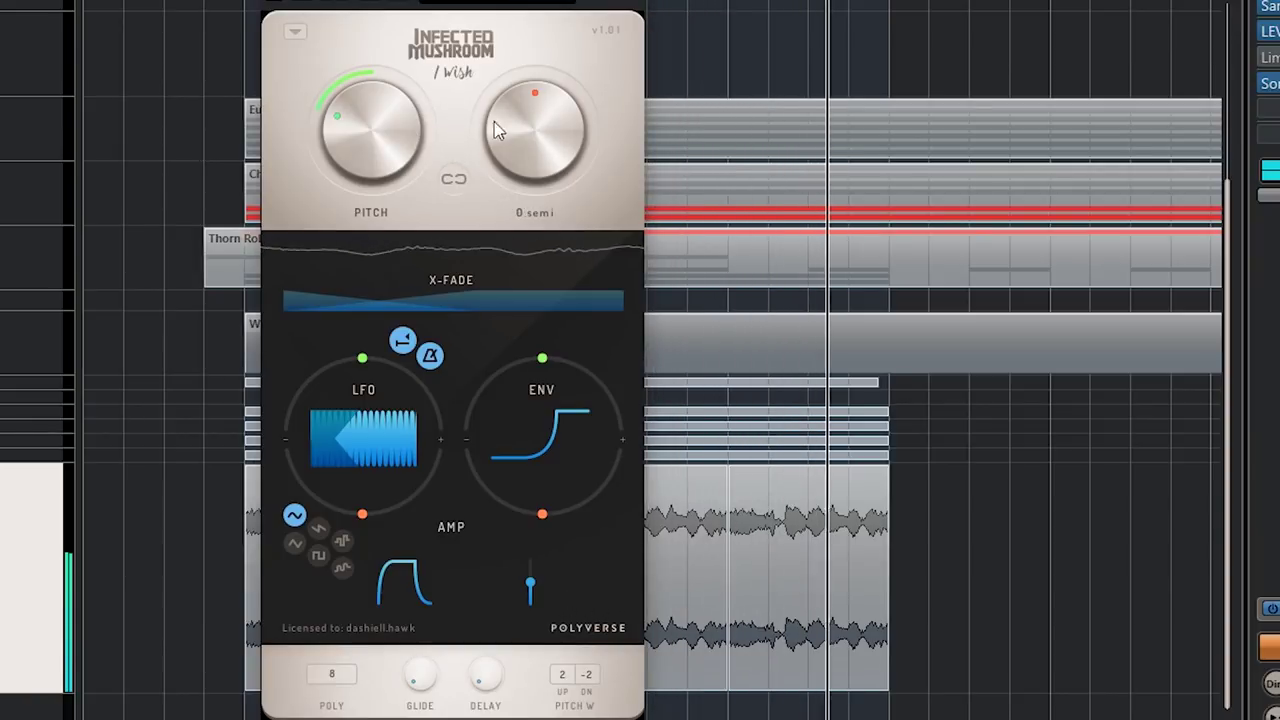
drag(525, 125, 480, 188)
drag(518, 130, 530, 92)
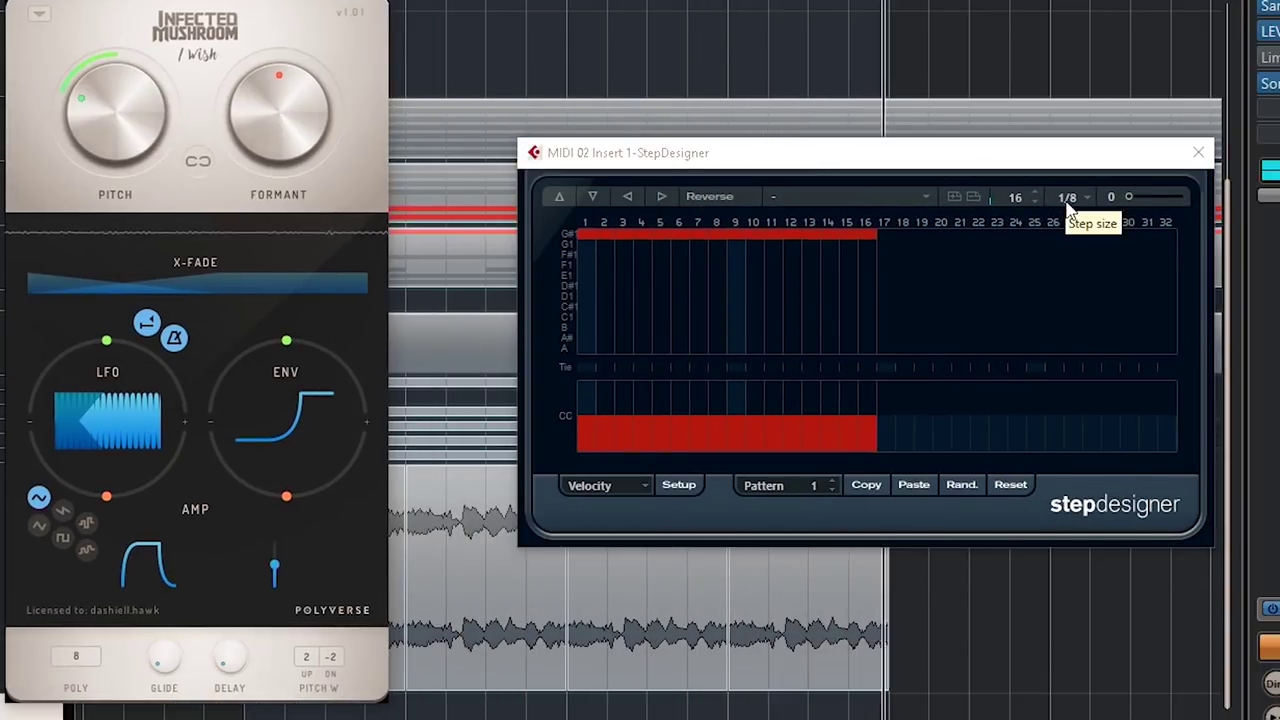
Set the StepDesigner step size to 1/16 and raise the slider in the IWish64 Amp section to maximum.
click(1067, 199)
click(1096, 336)
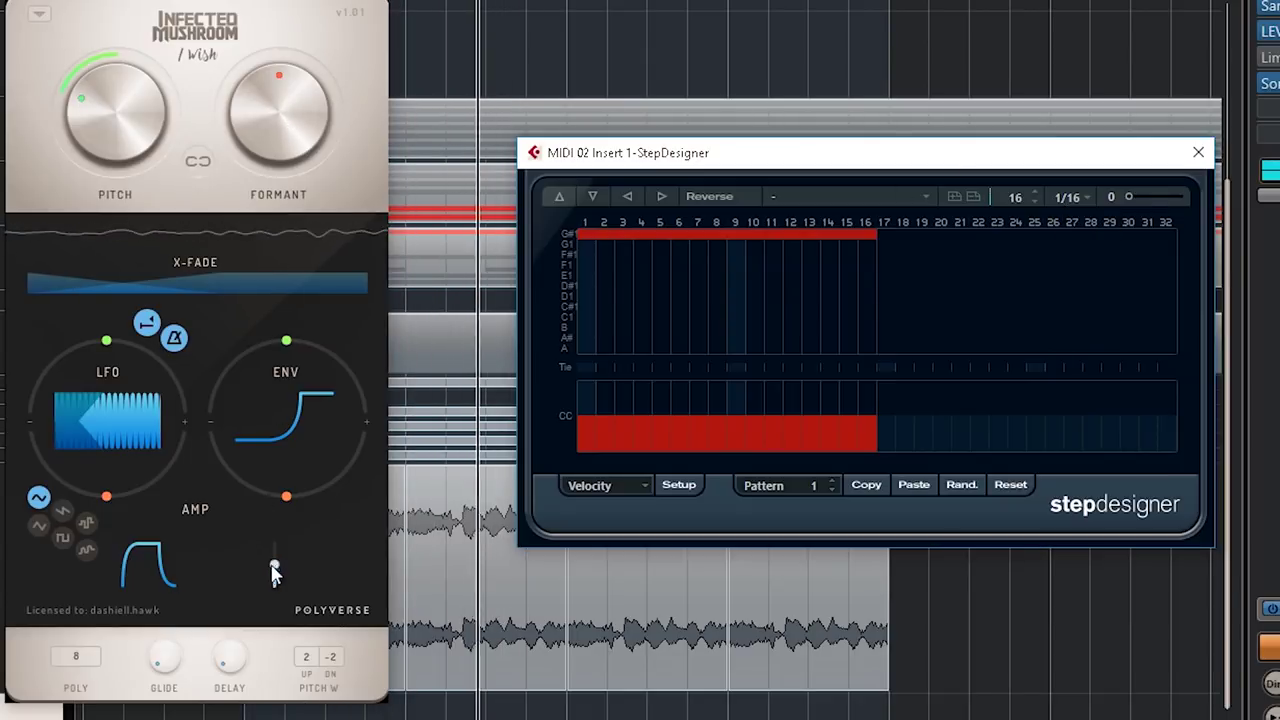
drag(278, 570, 274, 263)
Audition formant sweeps against the 1/16 pattern, resetting the IWish64 formant to 0 semitones, and close StepDesigner.
drag(286, 110, 283, 72)
double_click(280, 93)
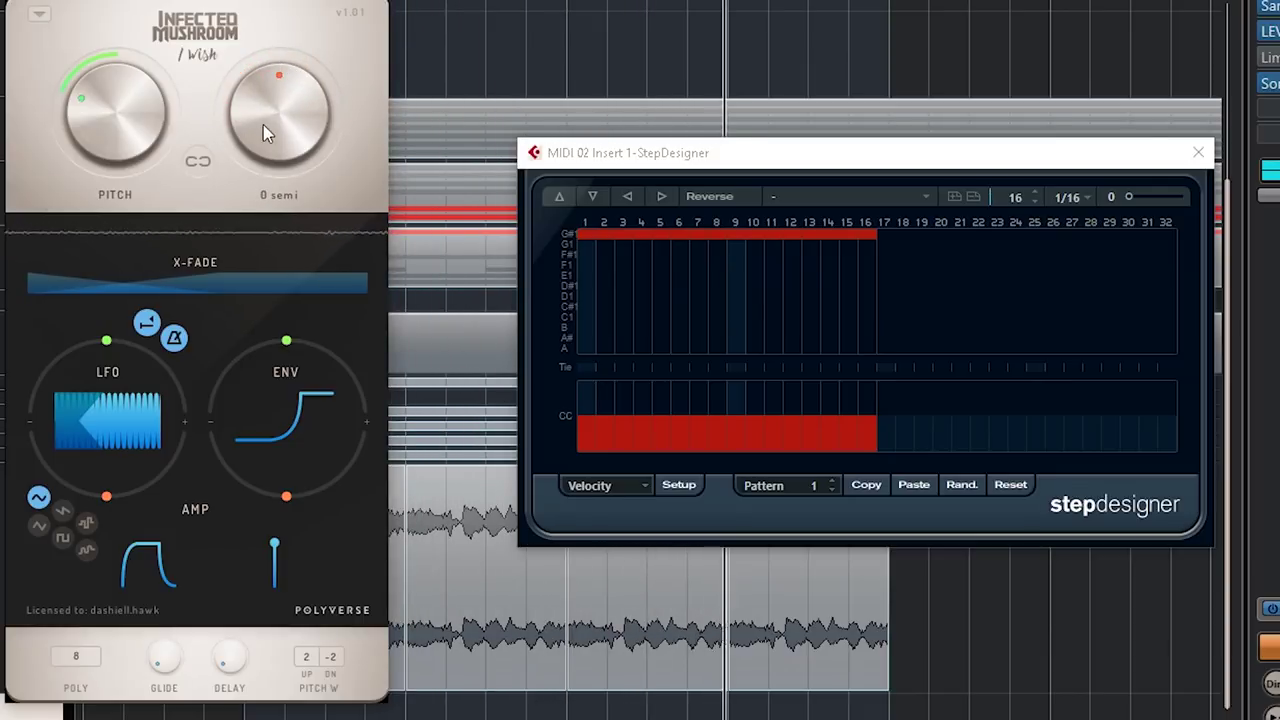
drag(277, 126, 284, 74)
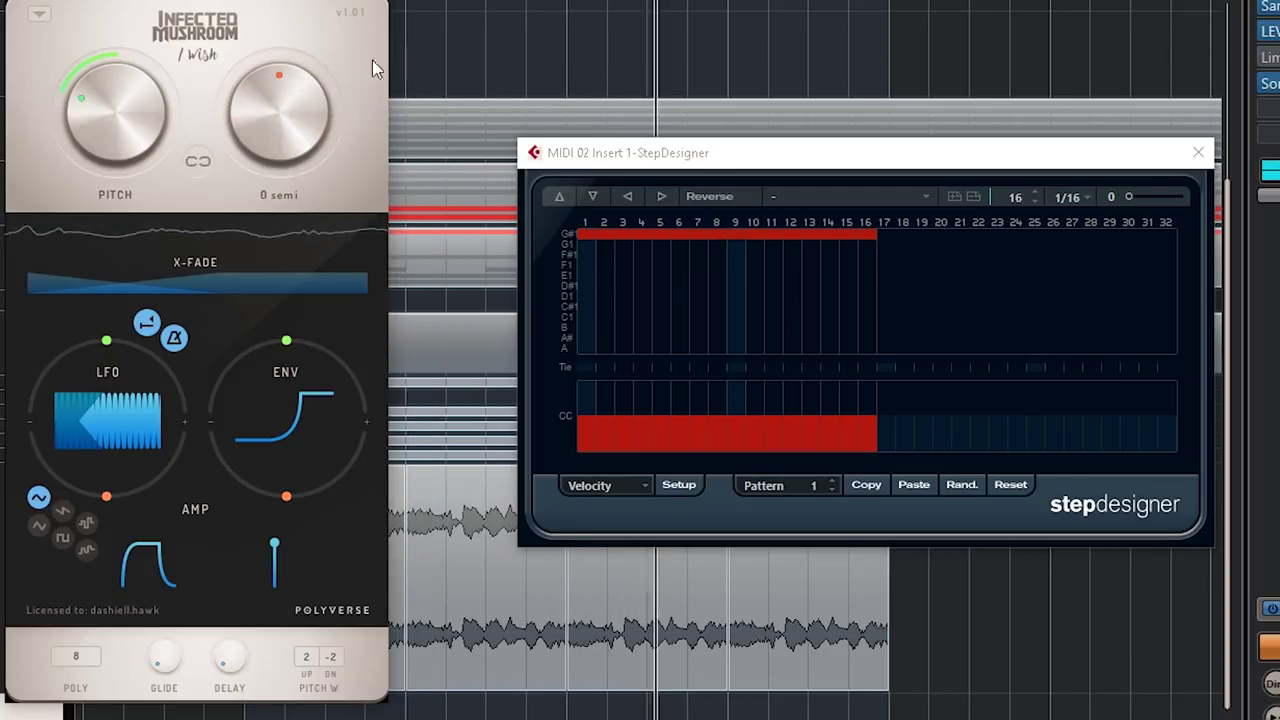
key(Escape)
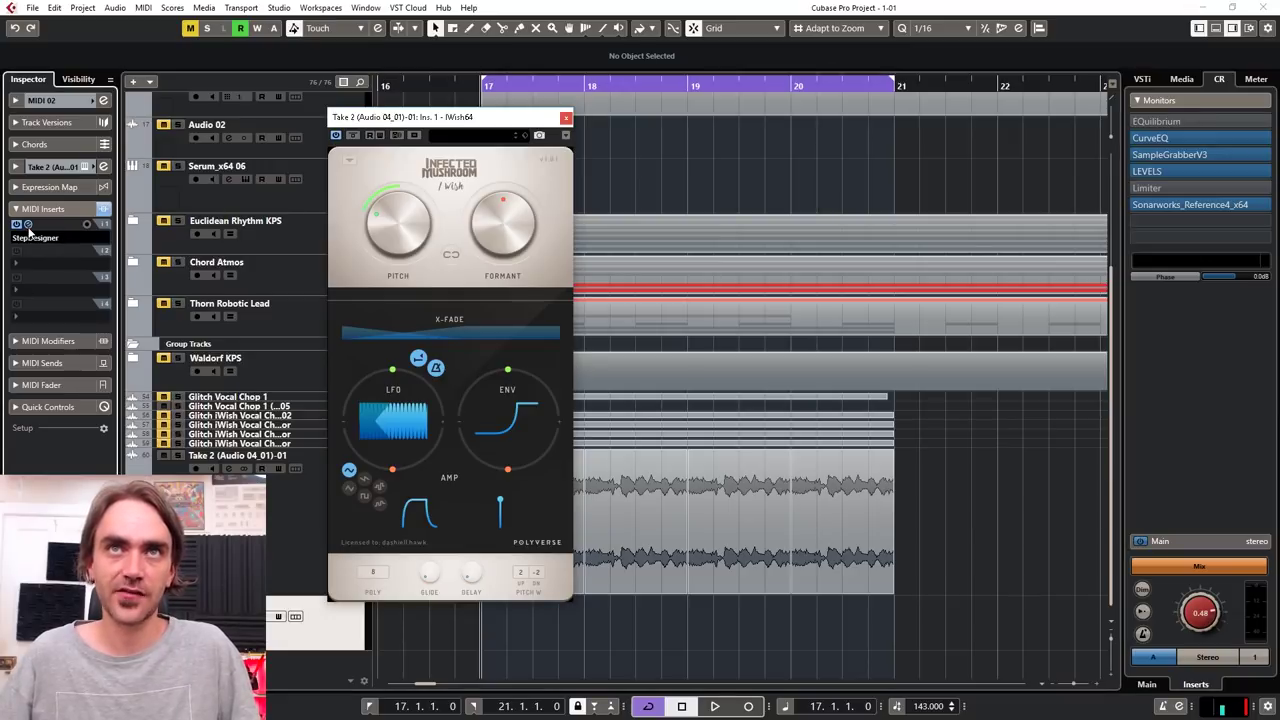
In StepDesigner, lower steps 3, 7, 10 and 15 to the G# an octave below and start loop playback.
click(28, 225)
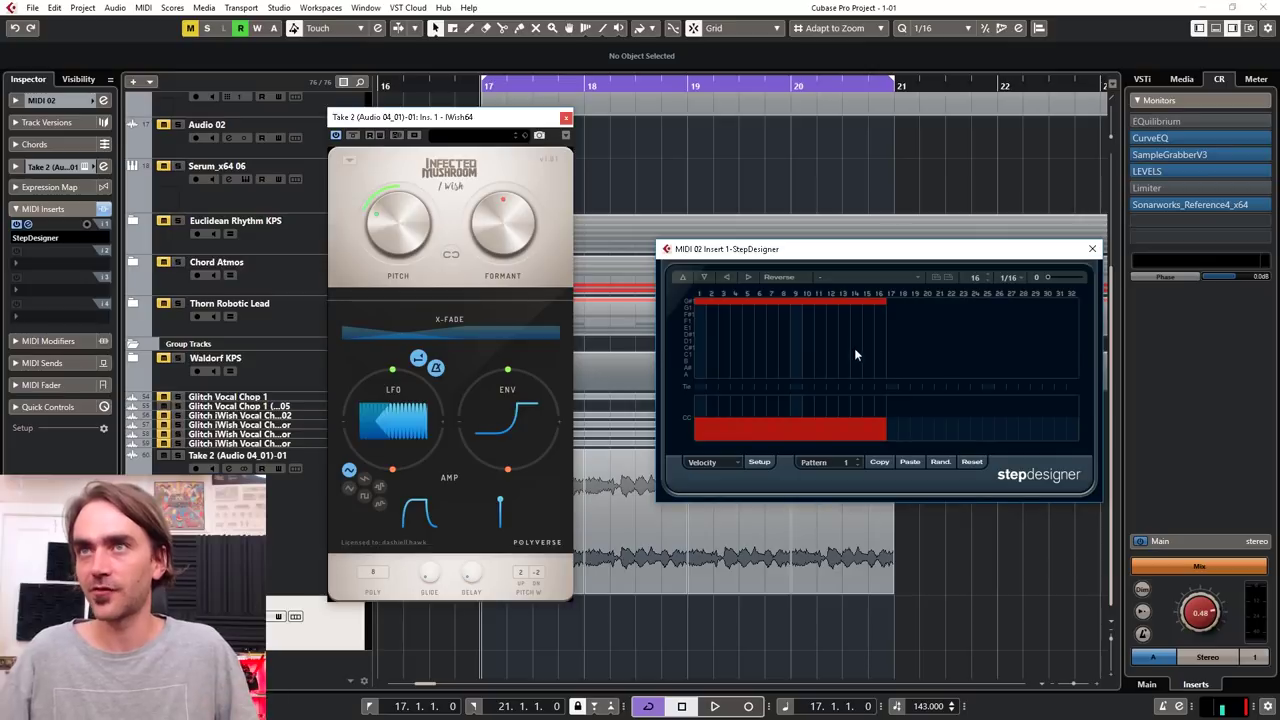
scroll(728, 374, down, 1)
click(723, 376)
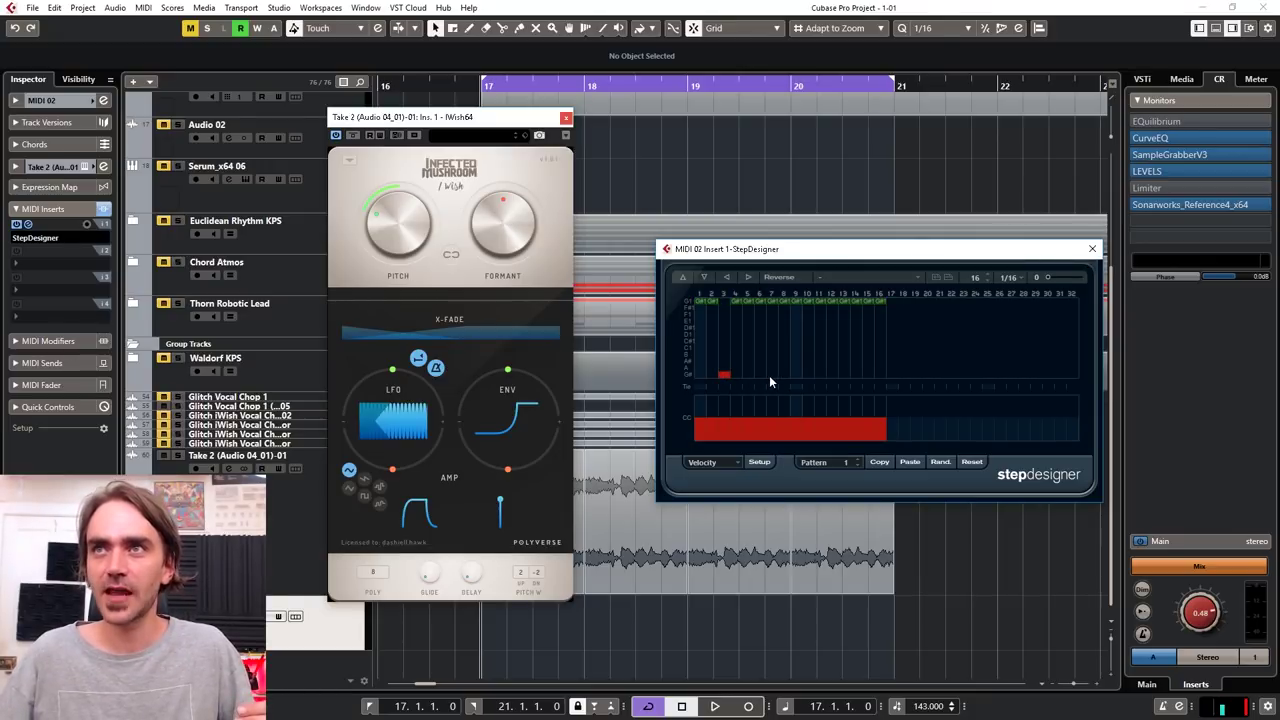
click(771, 375)
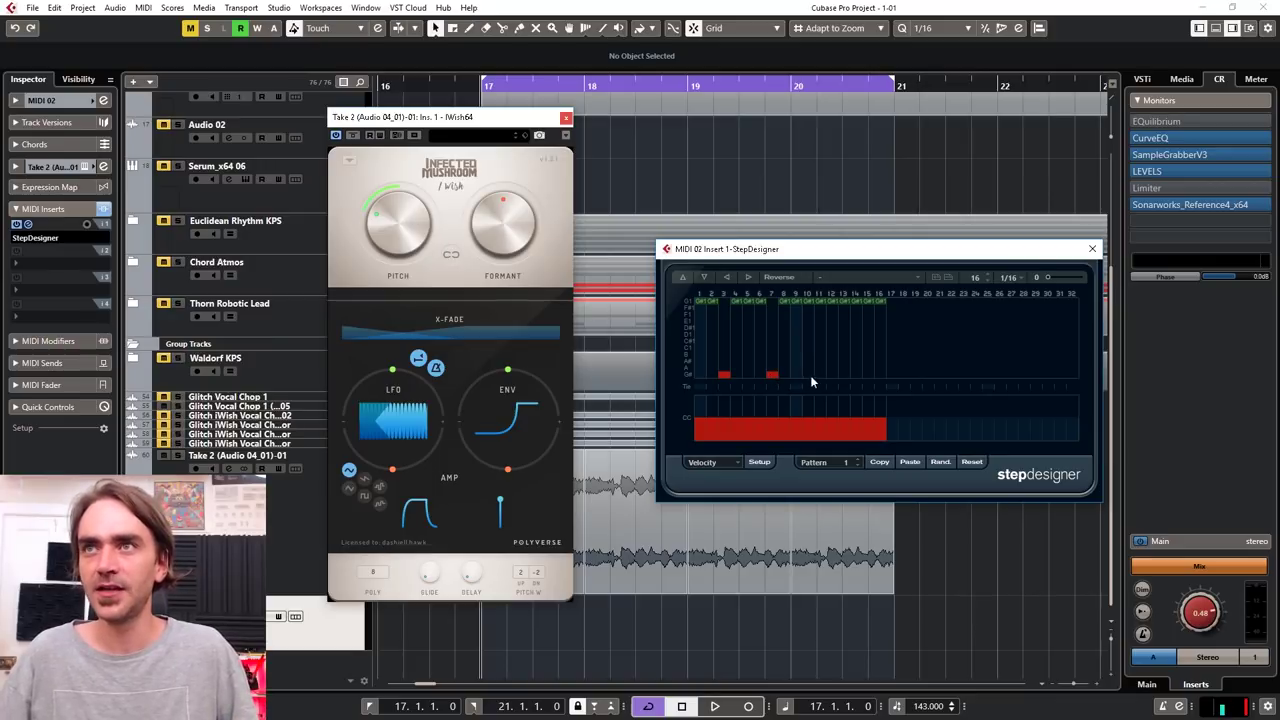
click(808, 374)
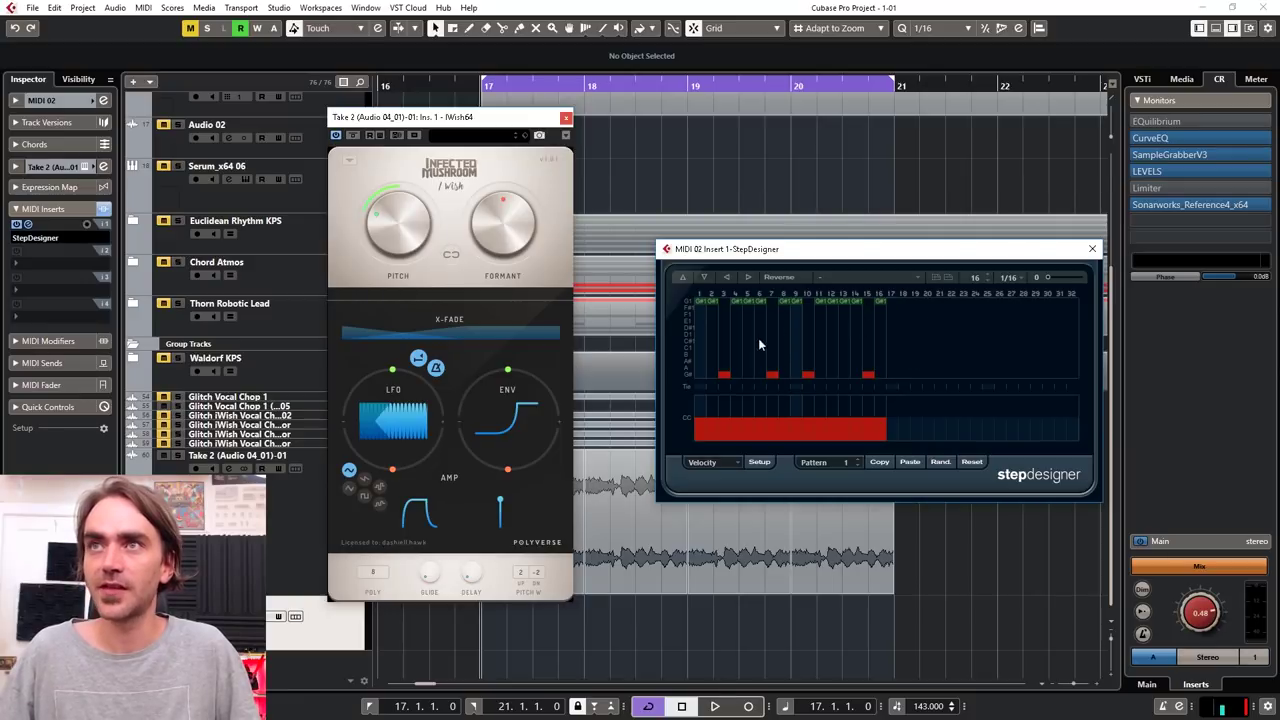
click(621, 641)
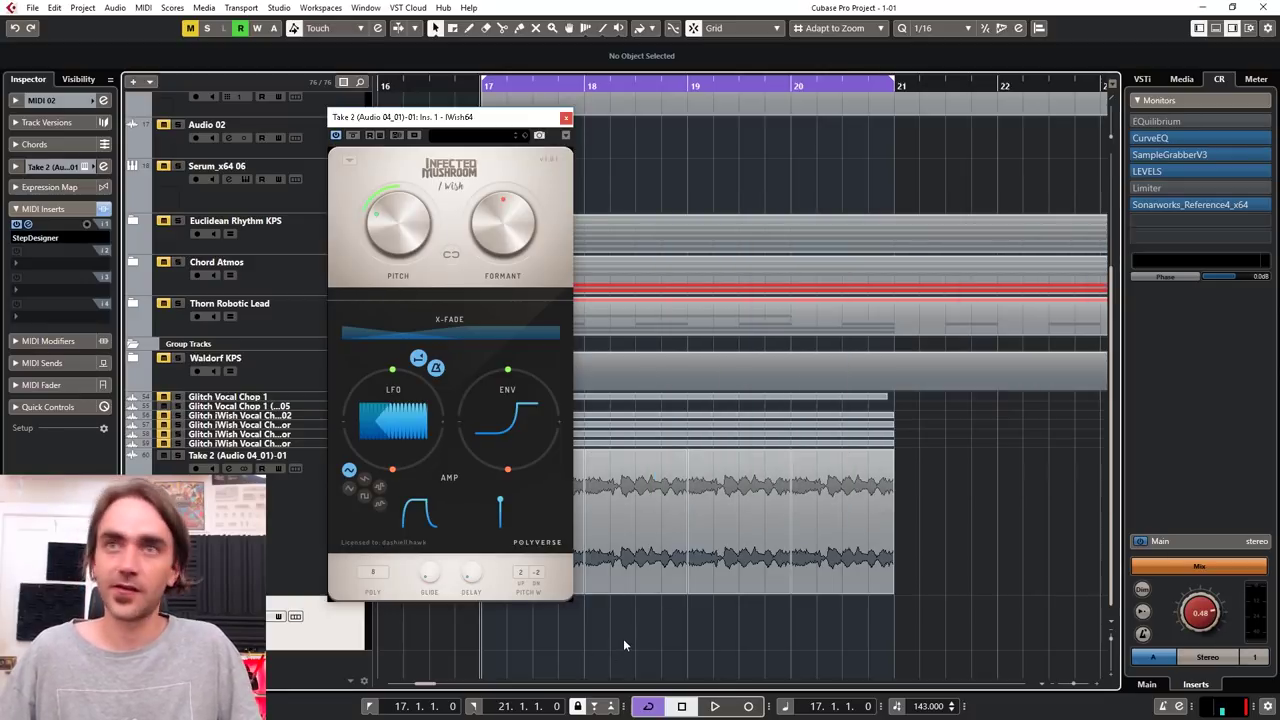
key(space)
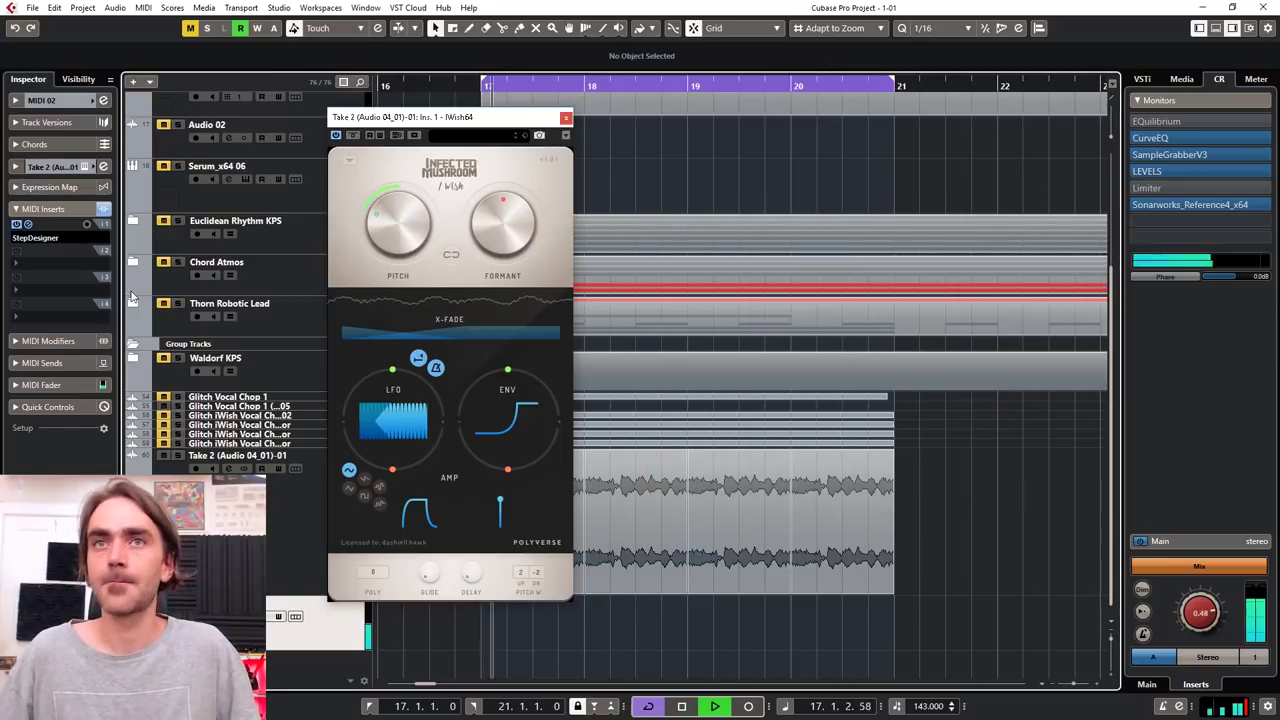
Reopen StepDesigner and lower steps 4, 12 and 13 to the lower G# as well while the loop plays.
click(30, 228)
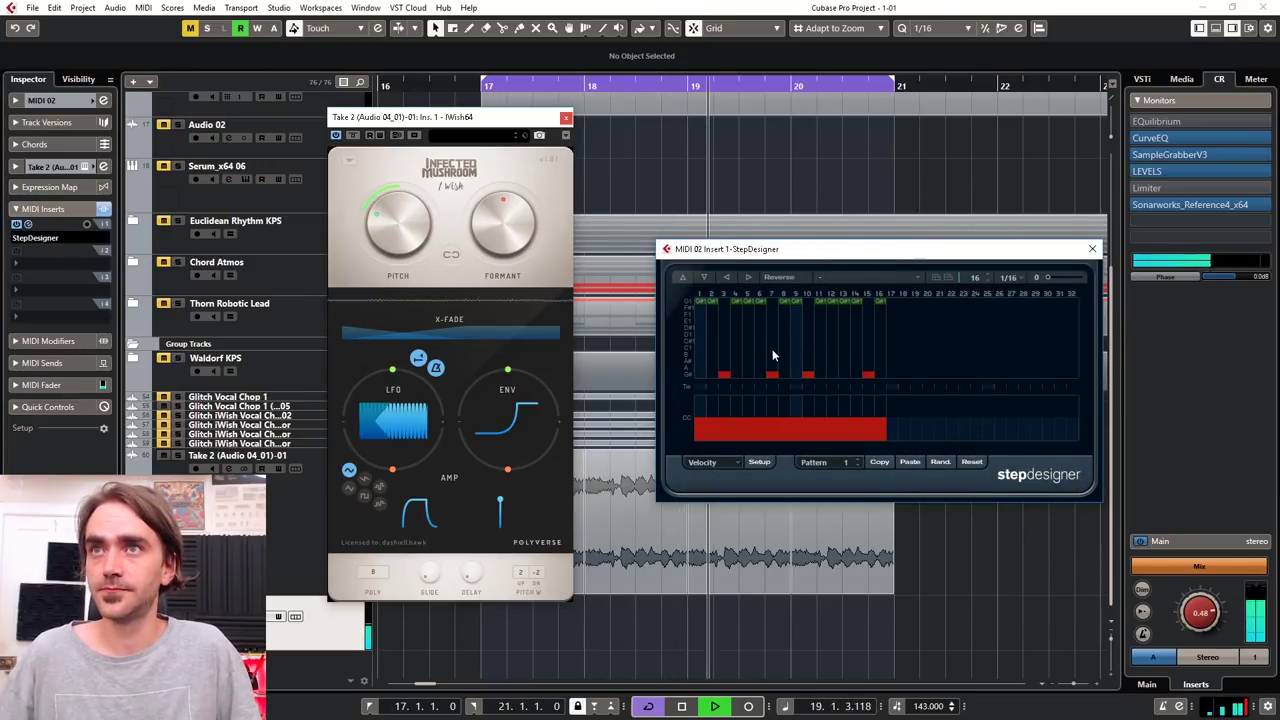
scroll(740, 350, down, 1)
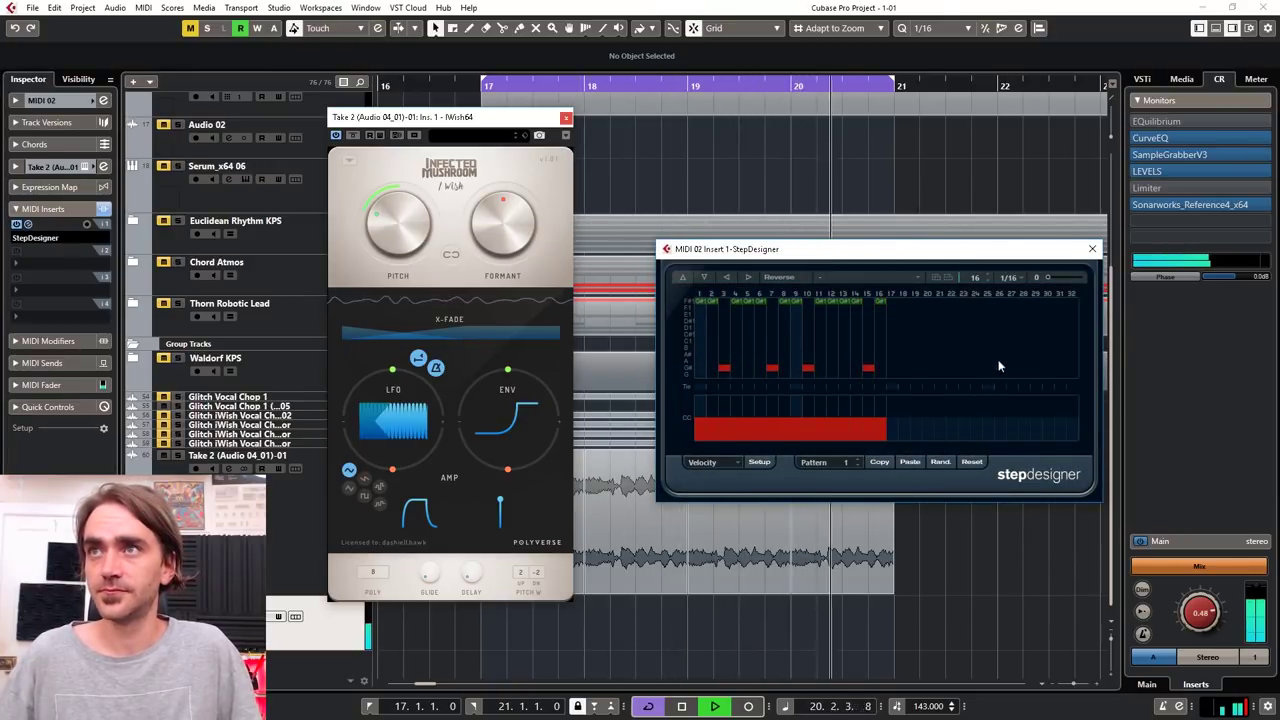
scroll(949, 357, down, 2)
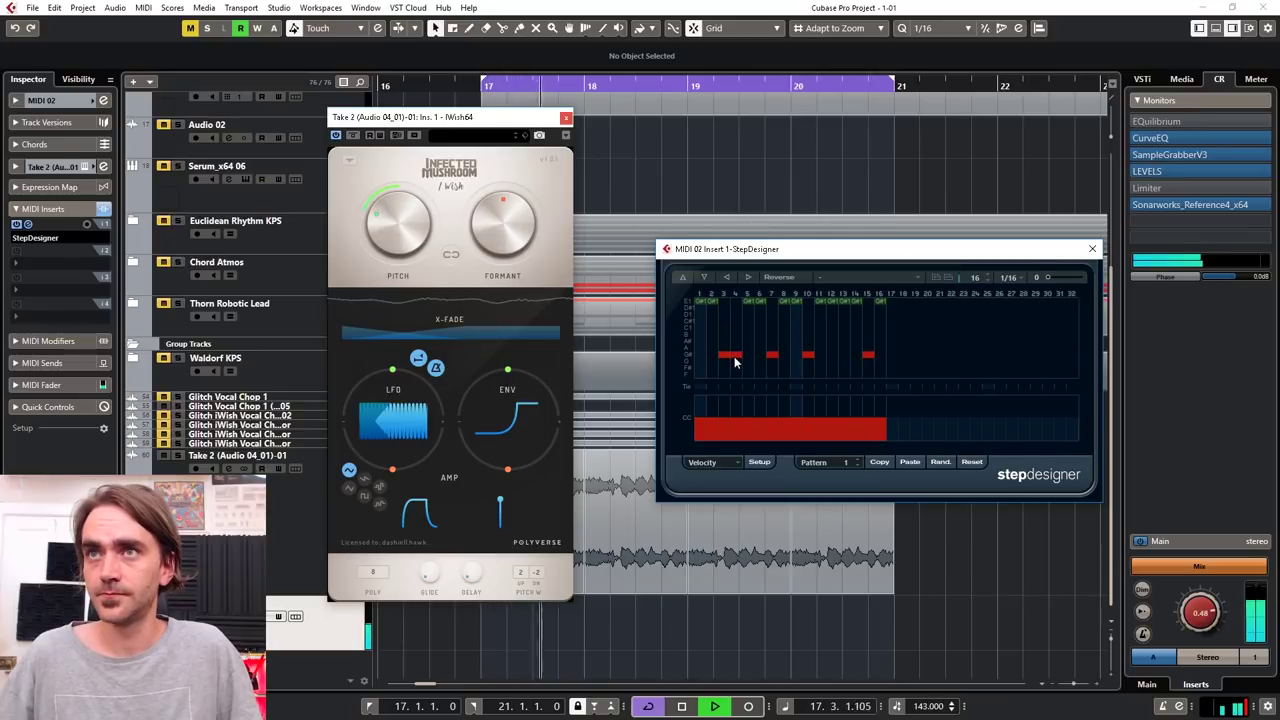
click(832, 355)
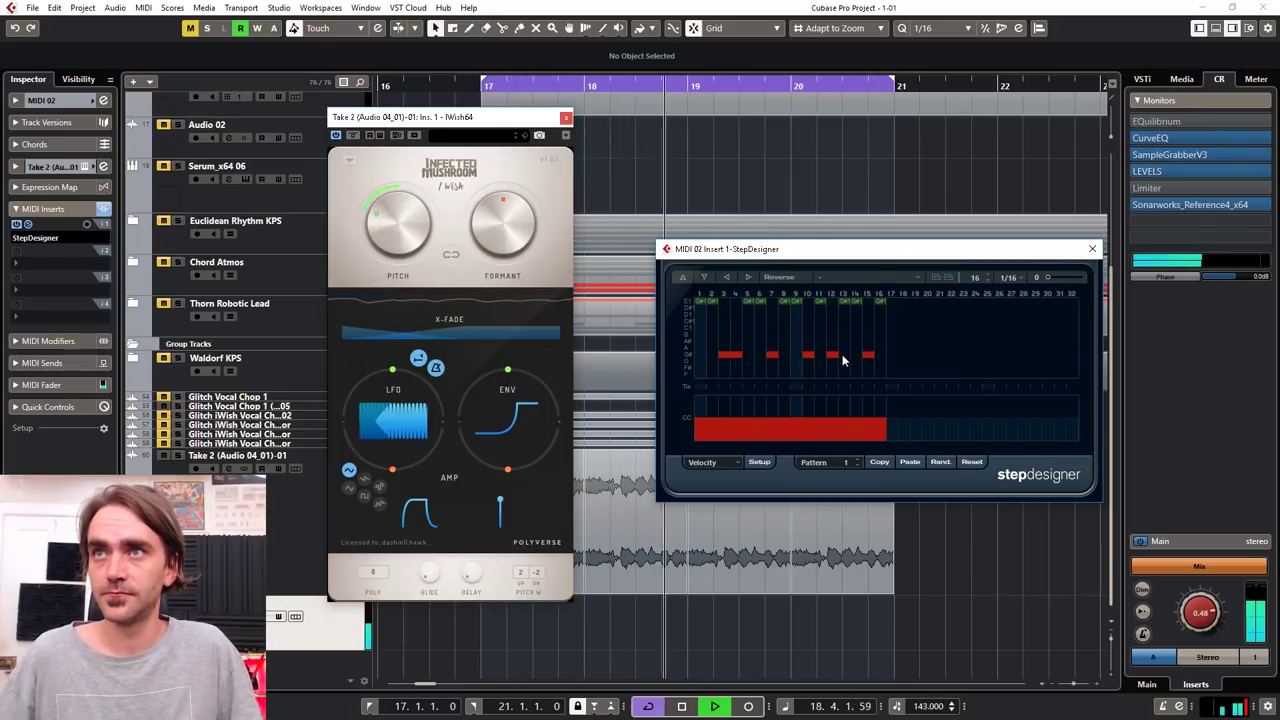
click(844, 355)
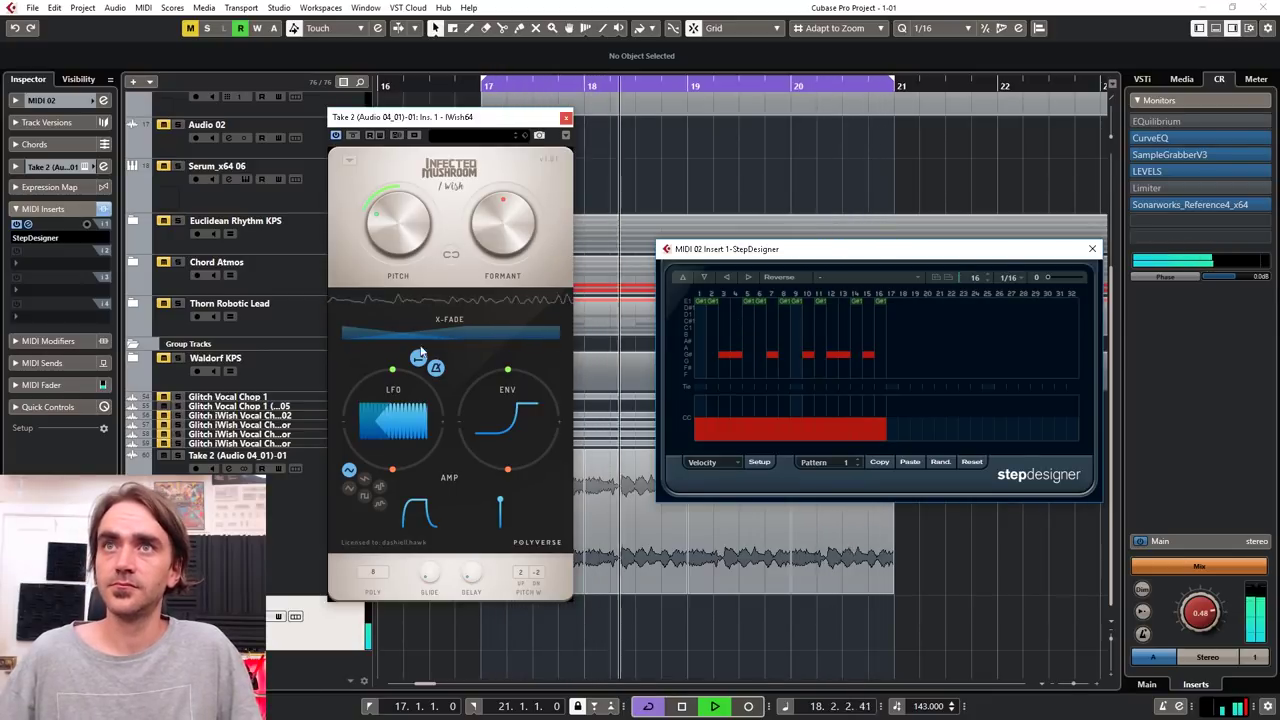
Audition formant and pitch sweeps in IWish64, return the pitch to -12 semitones, close both plug-in windows and stop playback.
drag(505, 205, 386, 231)
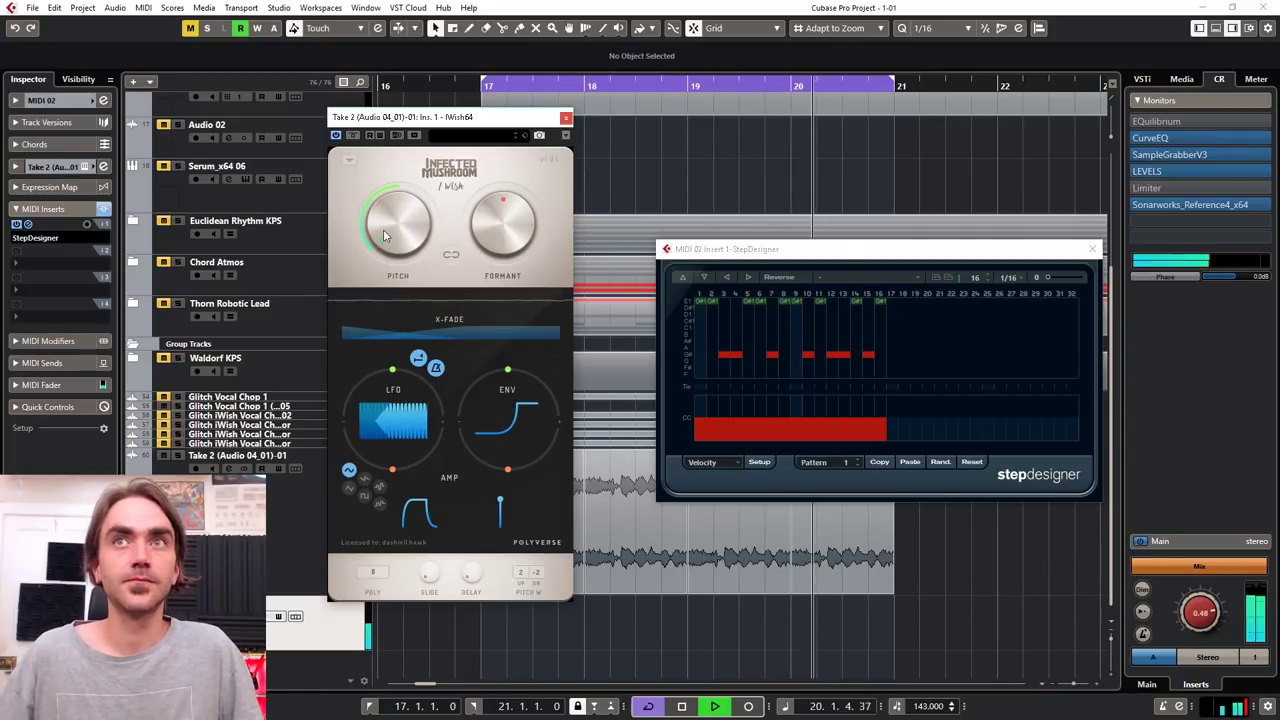
drag(383, 229, 381, 221)
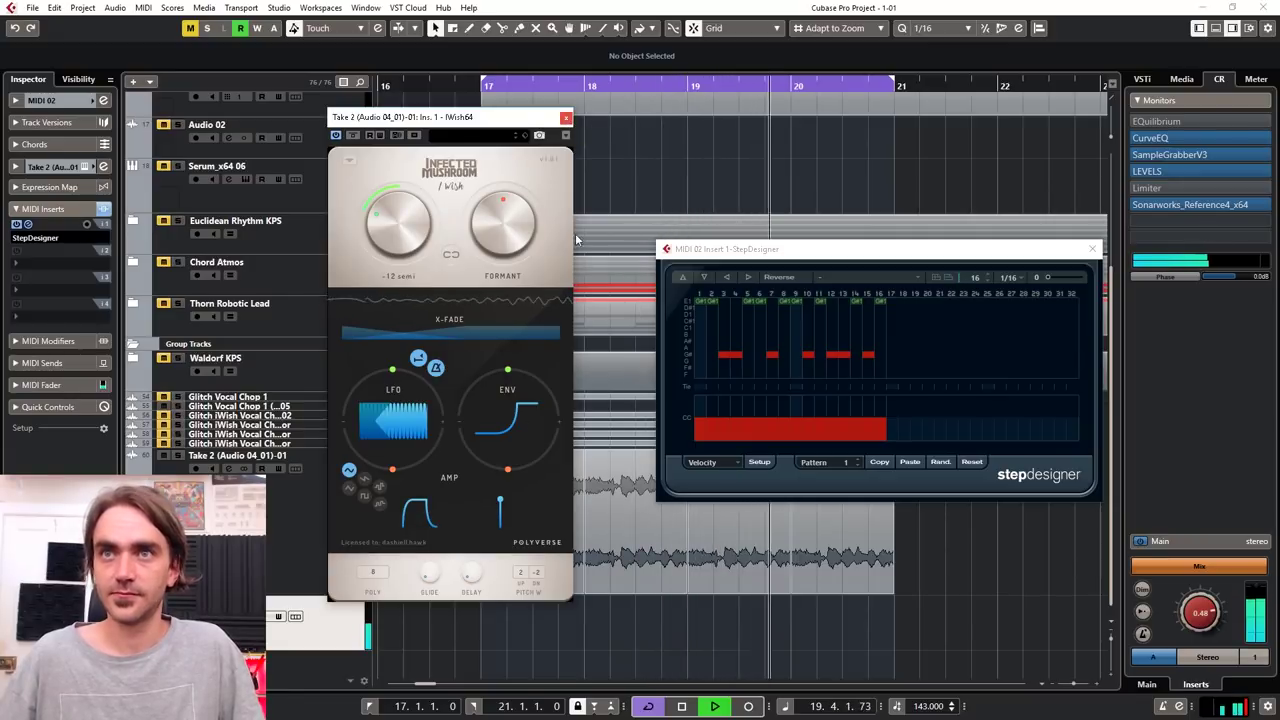
click(565, 117)
click(1091, 250)
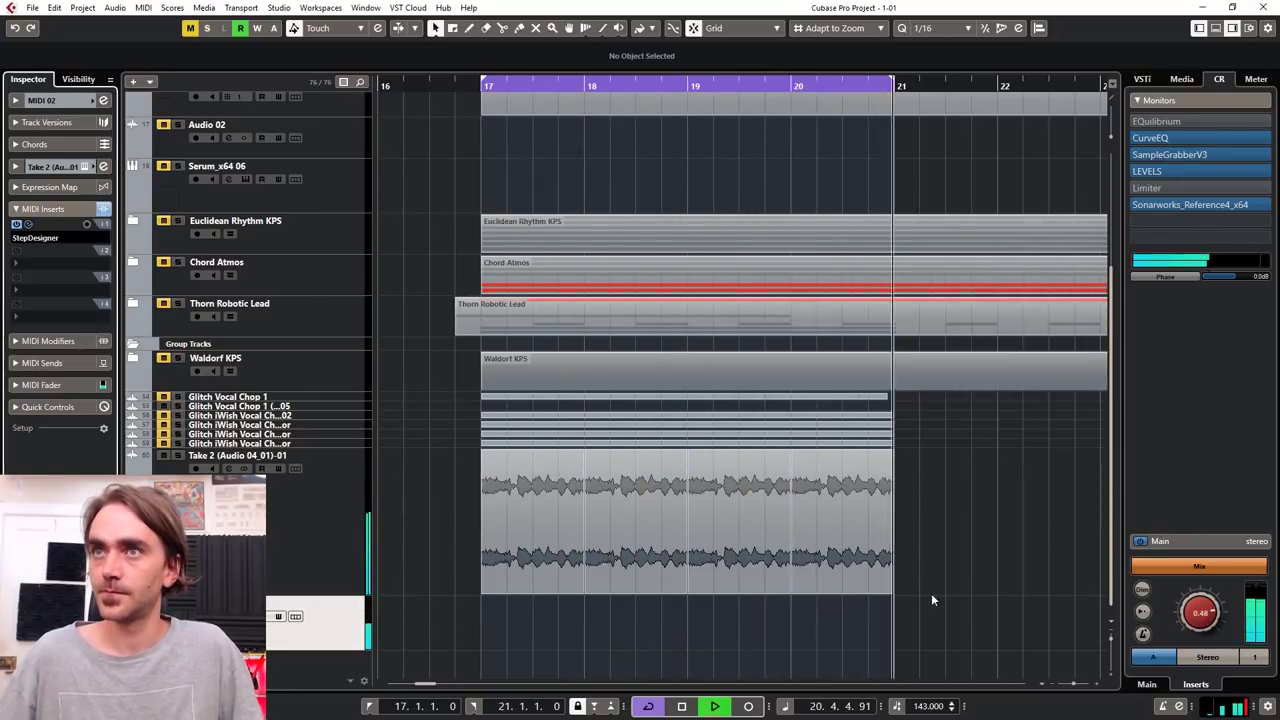
key(space)
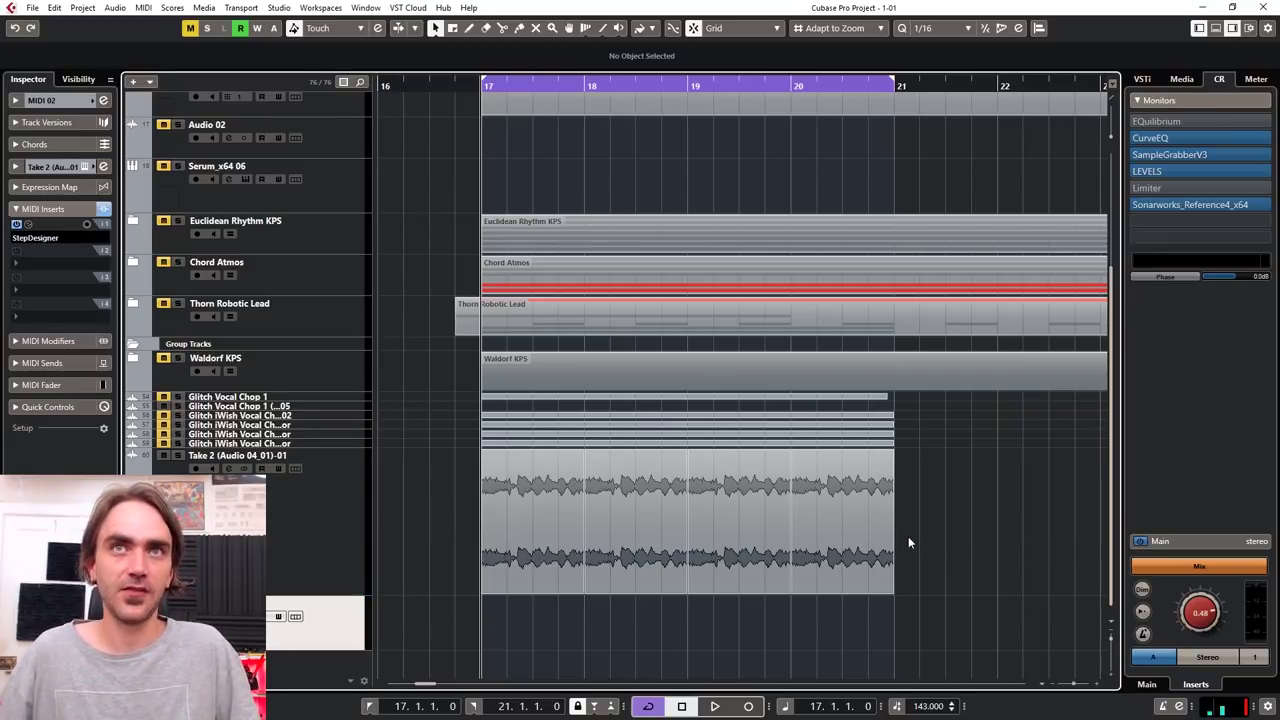
Shift all Take 2 vocal events one sixteenth earlier so the first one starts at 16.4.4.0.
drag(908, 538, 475, 568)
key(h)
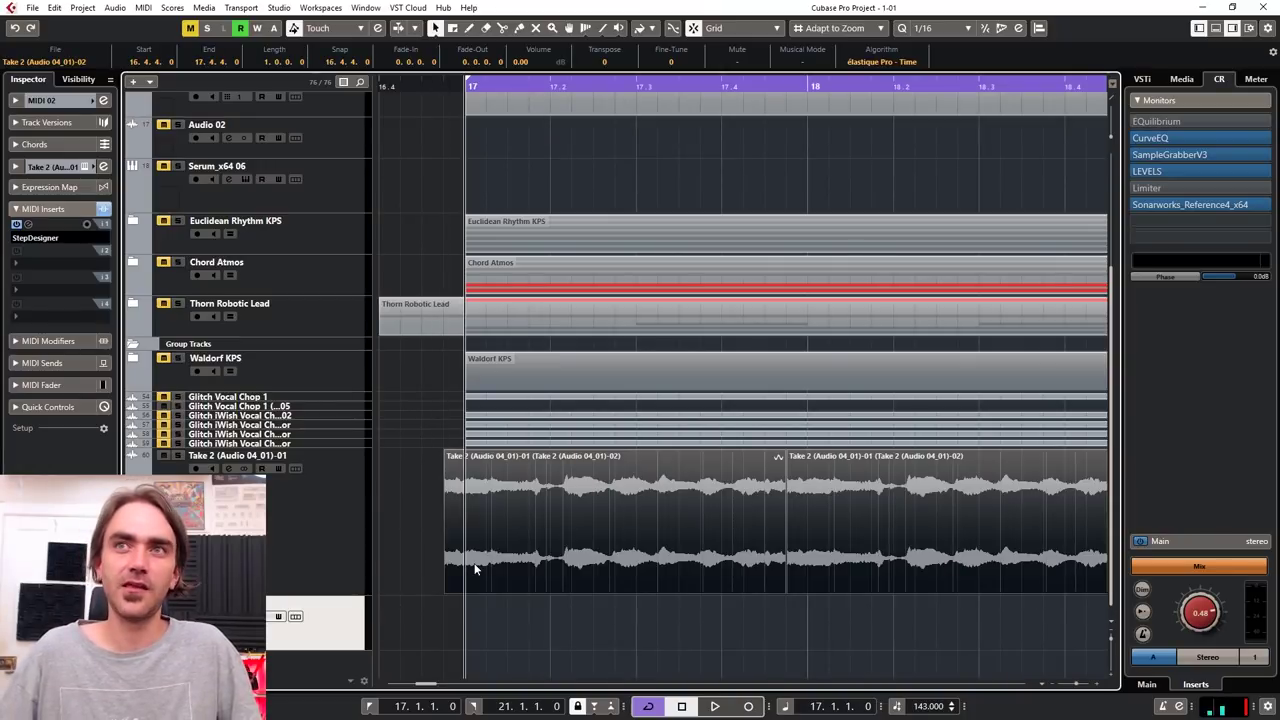
key(ctrl+z)
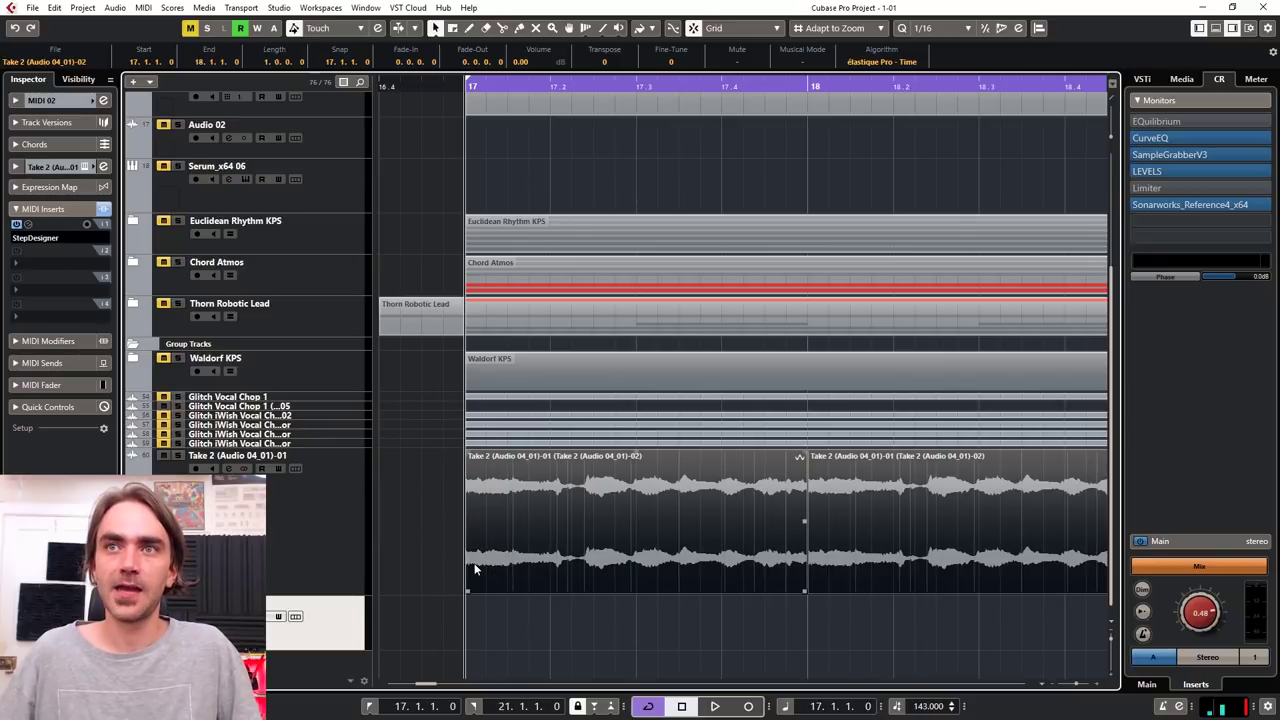
drag(475, 568, 450, 568)
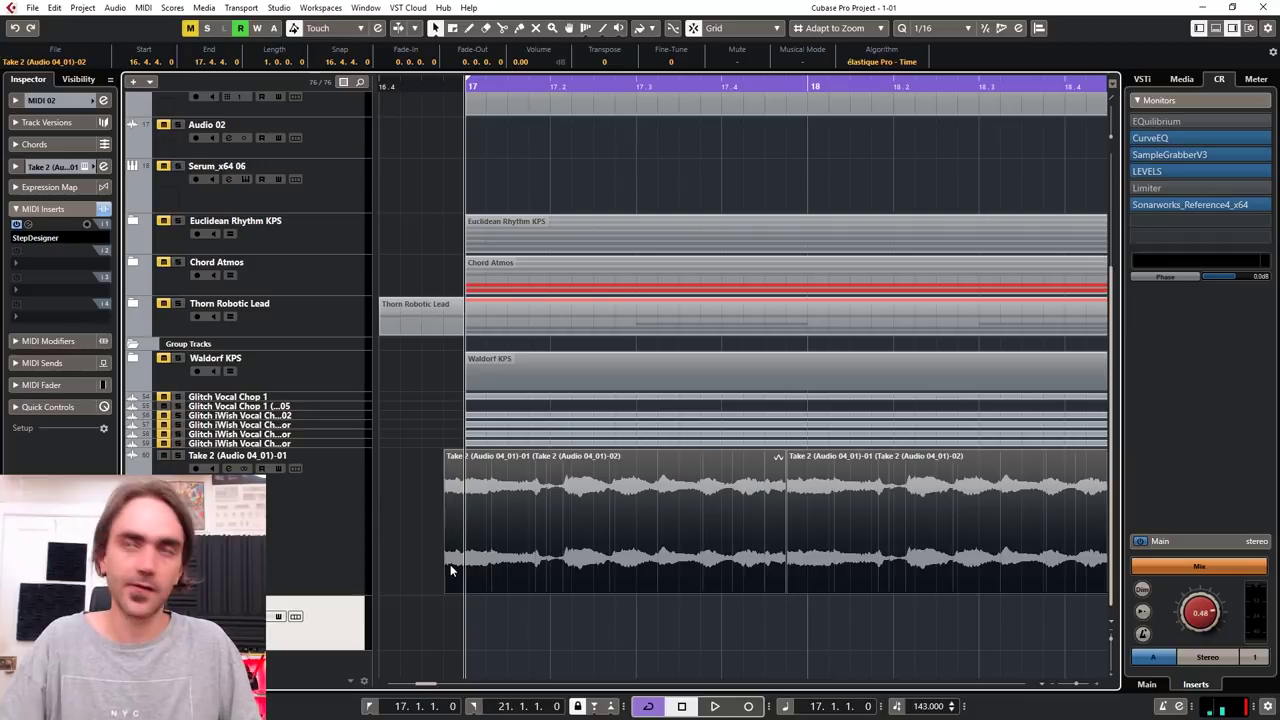
click(470, 604)
scroll(630, 537, down, 4)
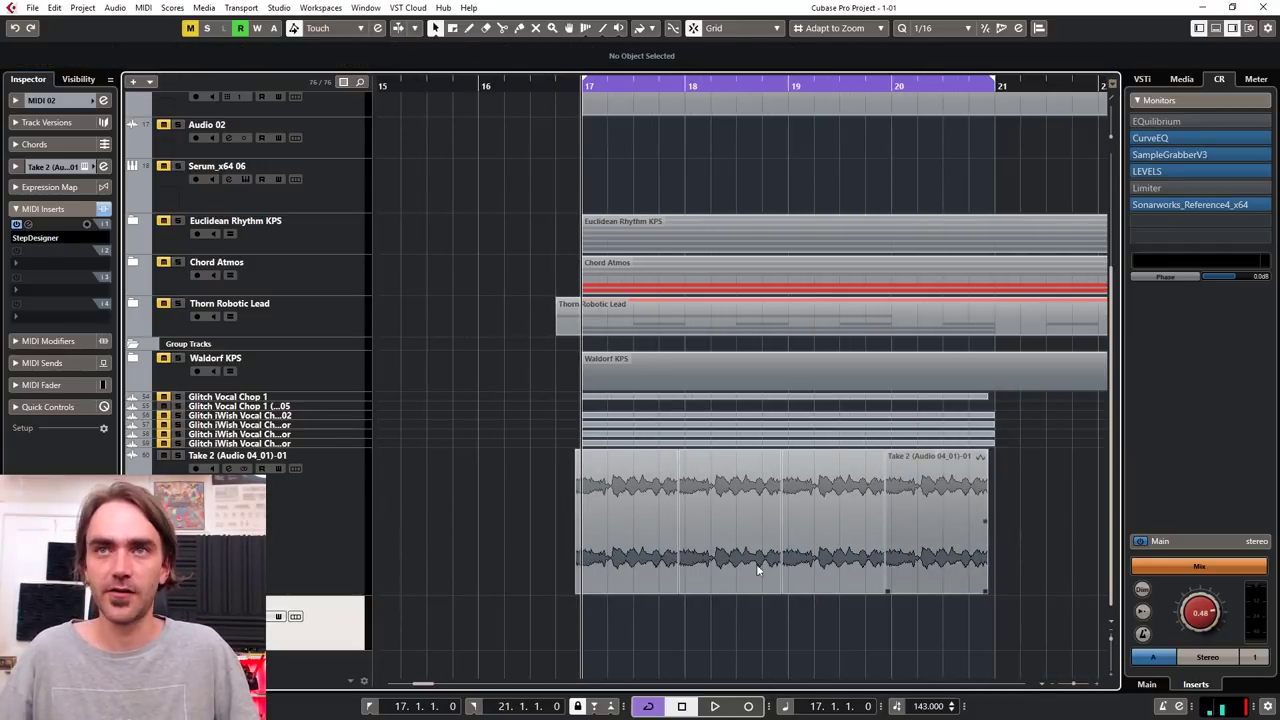
Play the loop and nudge the Take 2 vocal events earlier in sixteenth steps until the first starts at 16.4.1.0.
key(space)
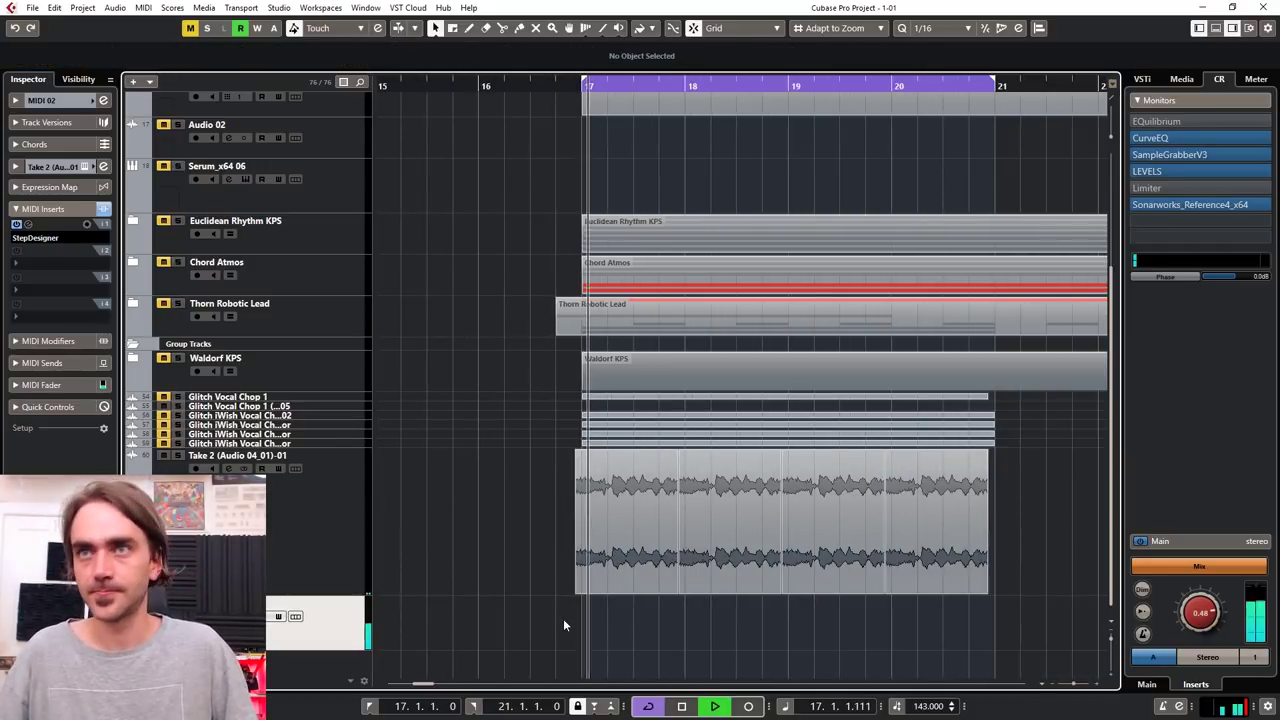
click(600, 560)
scroll(600, 563, up, 4)
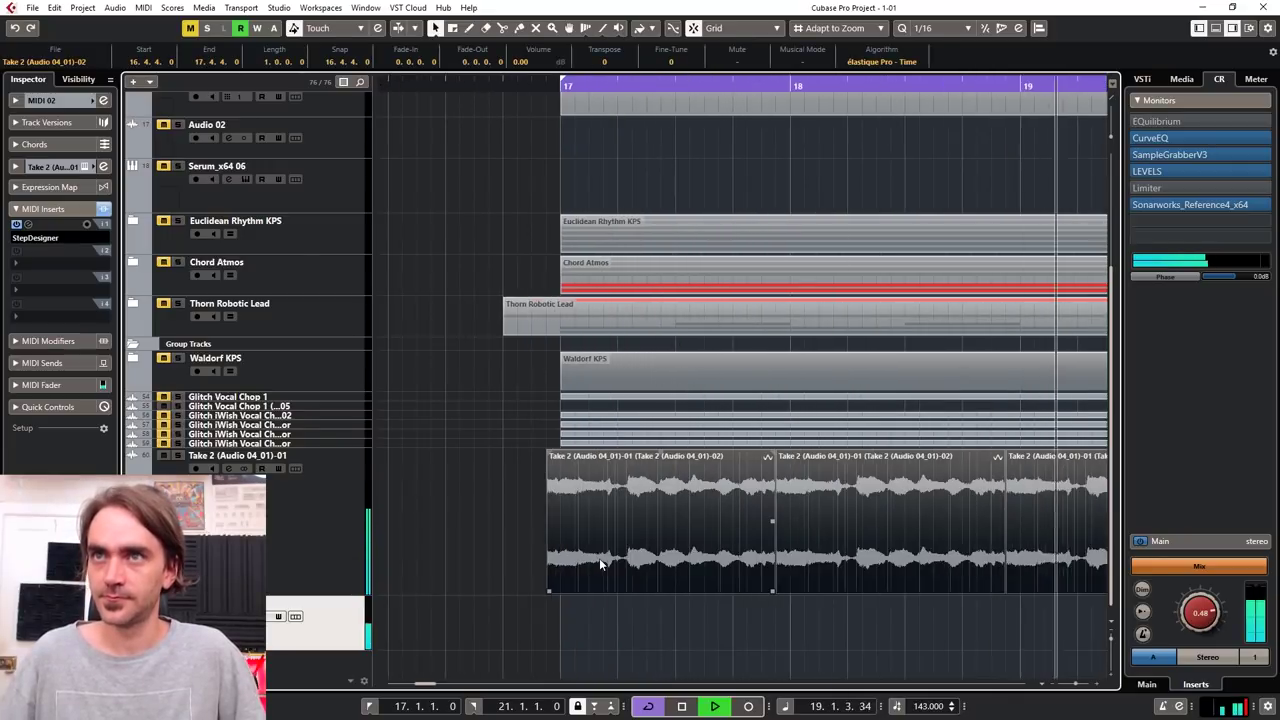
key(ctrl+Left)
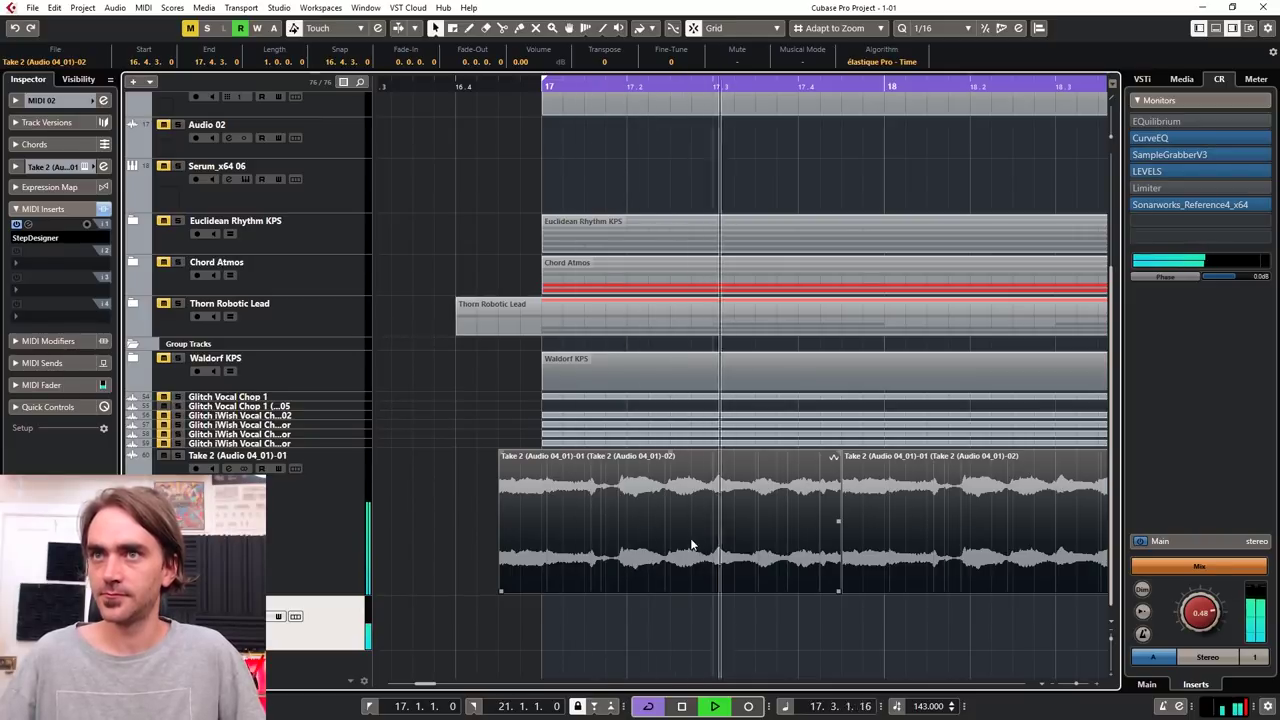
key(ctrl+Left)
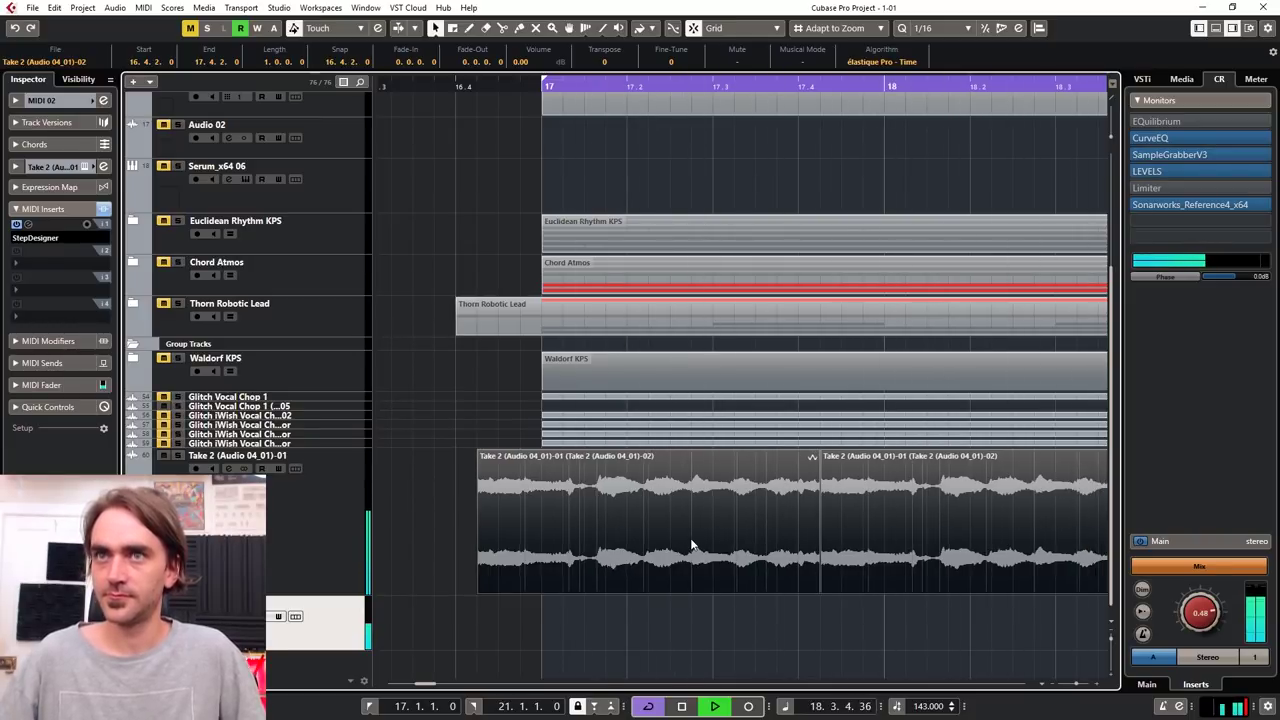
scroll(691, 543, down, 4)
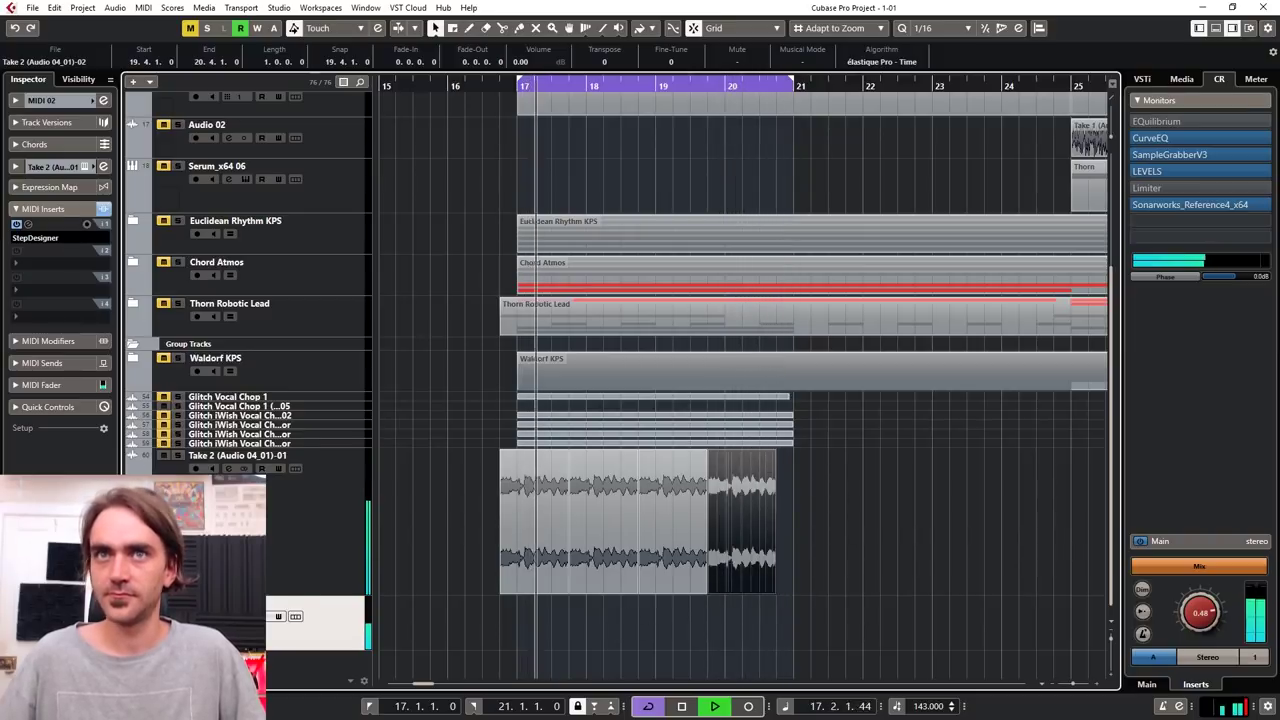
Set the Take 2 vocal track's volume to -0.47.
click(230, 500)
click(55, 100)
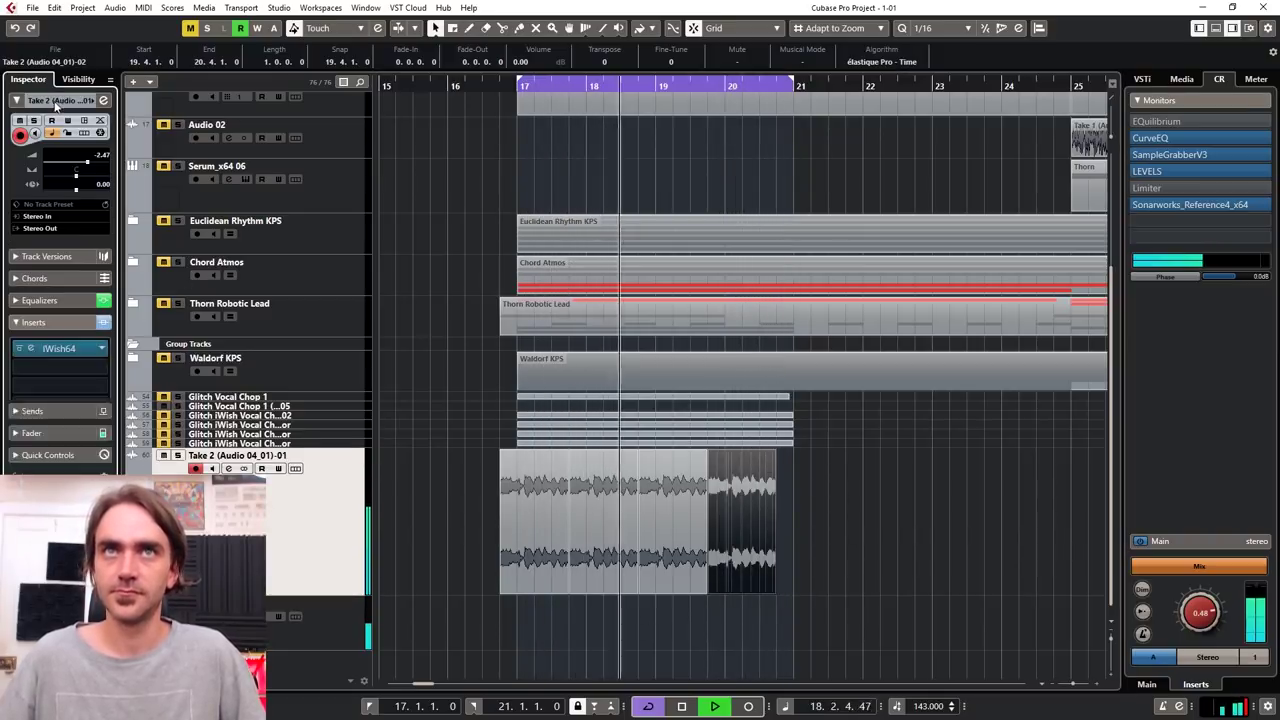
drag(91, 166, 94, 166)
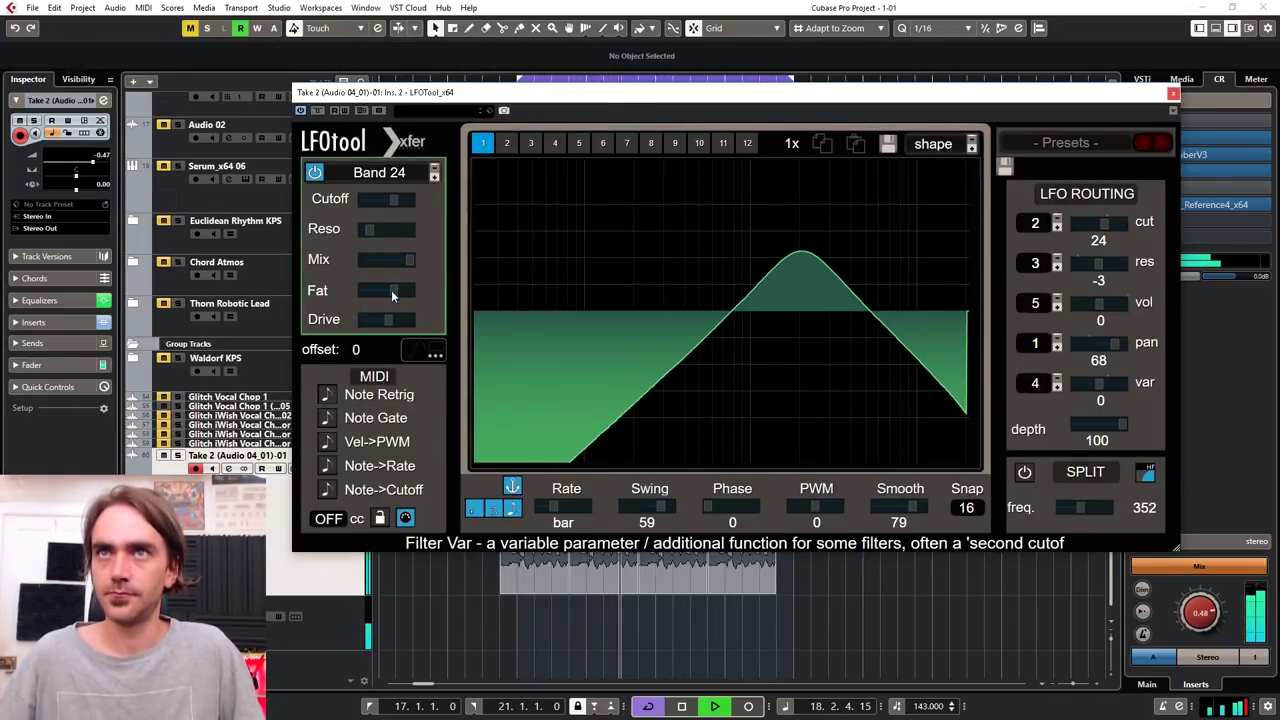
Lower the filter Mix to about halfway in LFOTool_x64 on the Take 2 track, audition the loop, and close the plug-in.
mouse_move(413, 259)
mouse_down()
mouse_move(365, 262)
mouse_move(386, 271)
mouse_move(394, 260)
mouse_up()
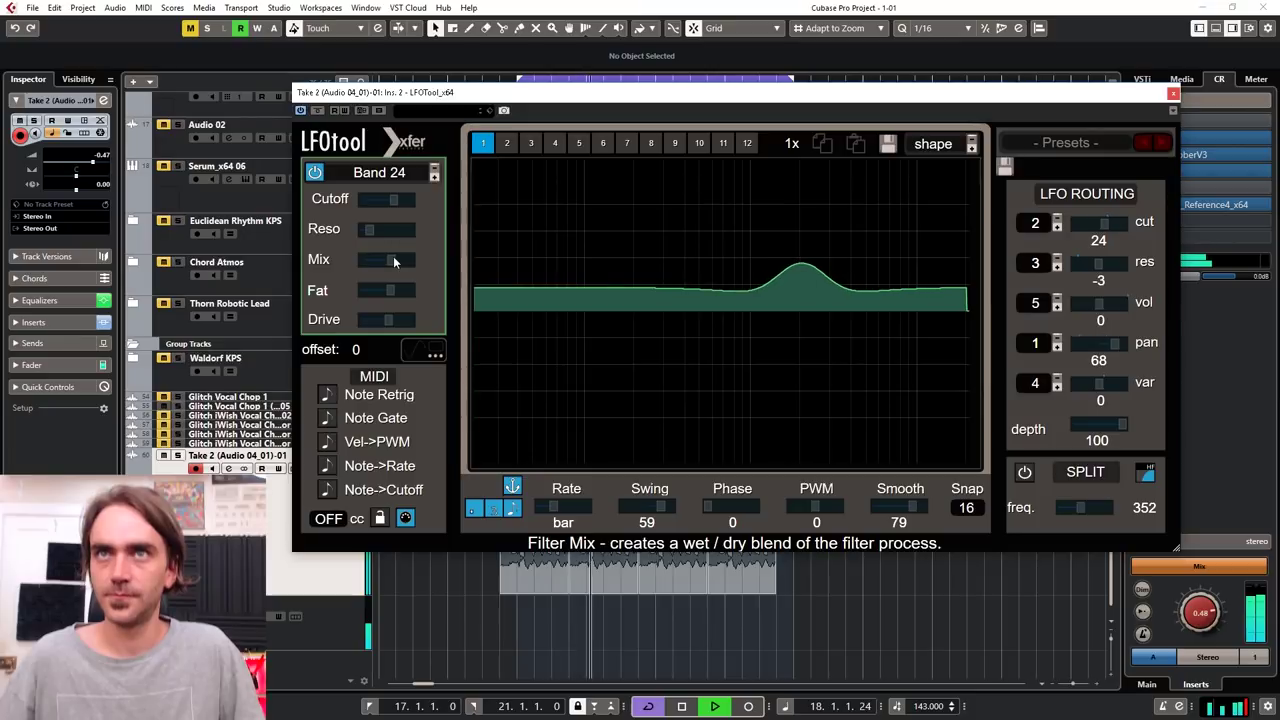
key(space)
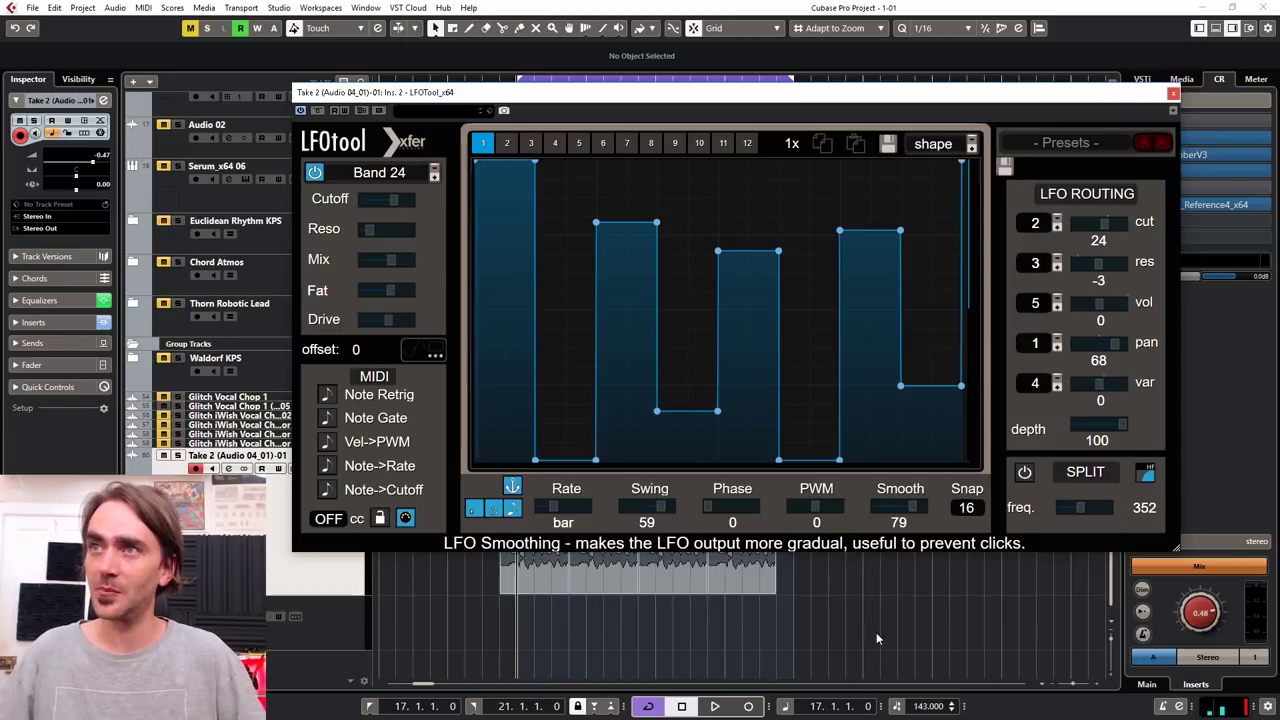
key(space)
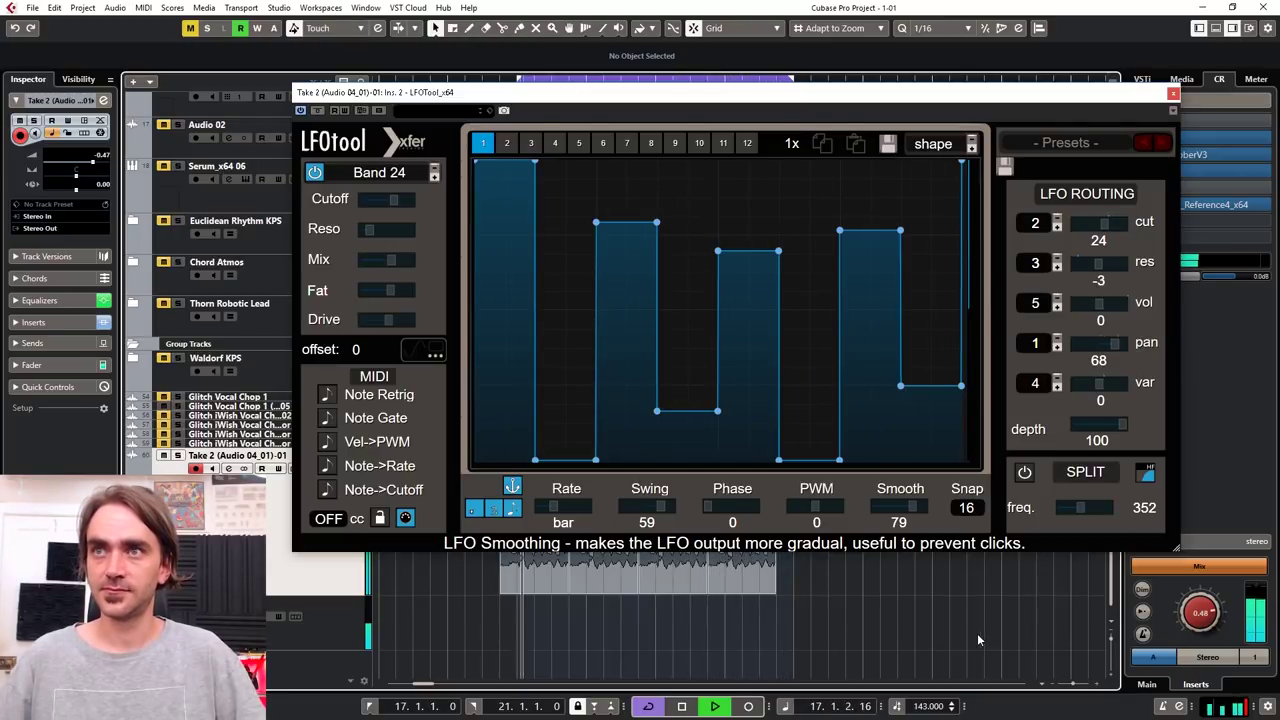
click(1173, 93)
Trim the first Take 2 event to start at 17.1.1.0, keep the vocal only up to bar 19, and duplicate it.
click(526, 566)
drag(503, 592, 518, 593)
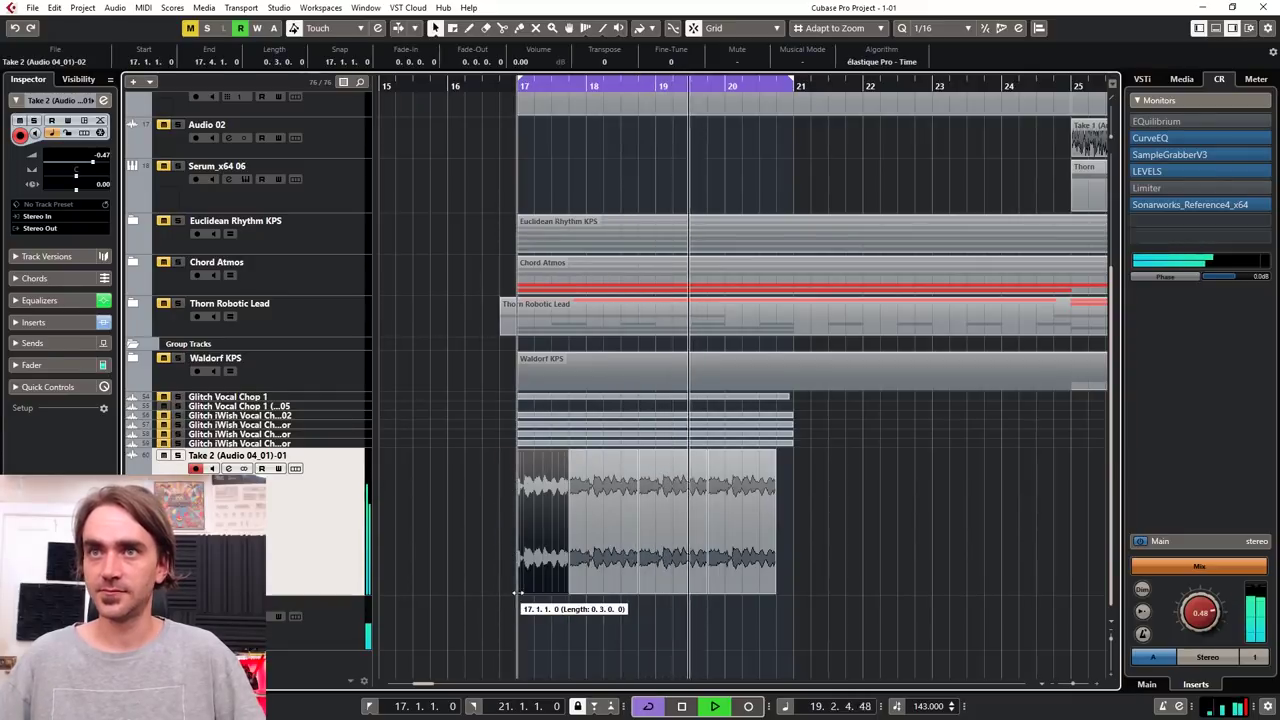
drag(703, 593, 443, 548)
click(666, 598)
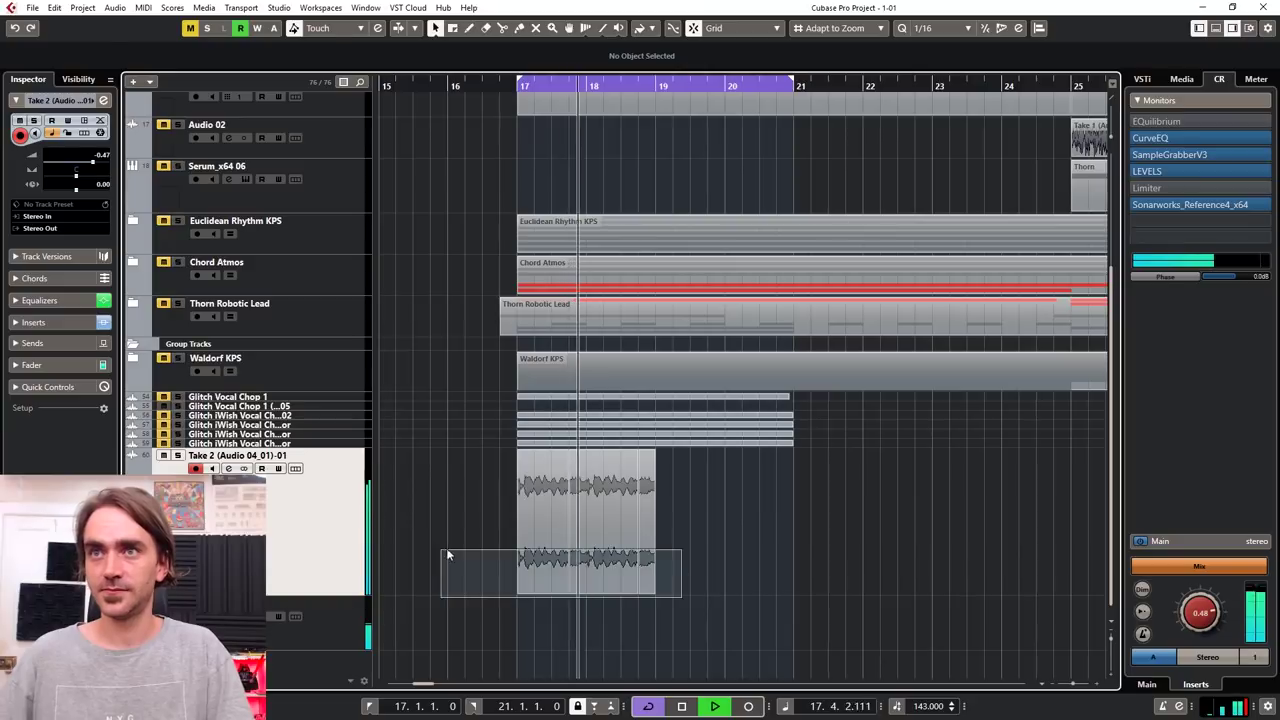
key(ctrl+d)
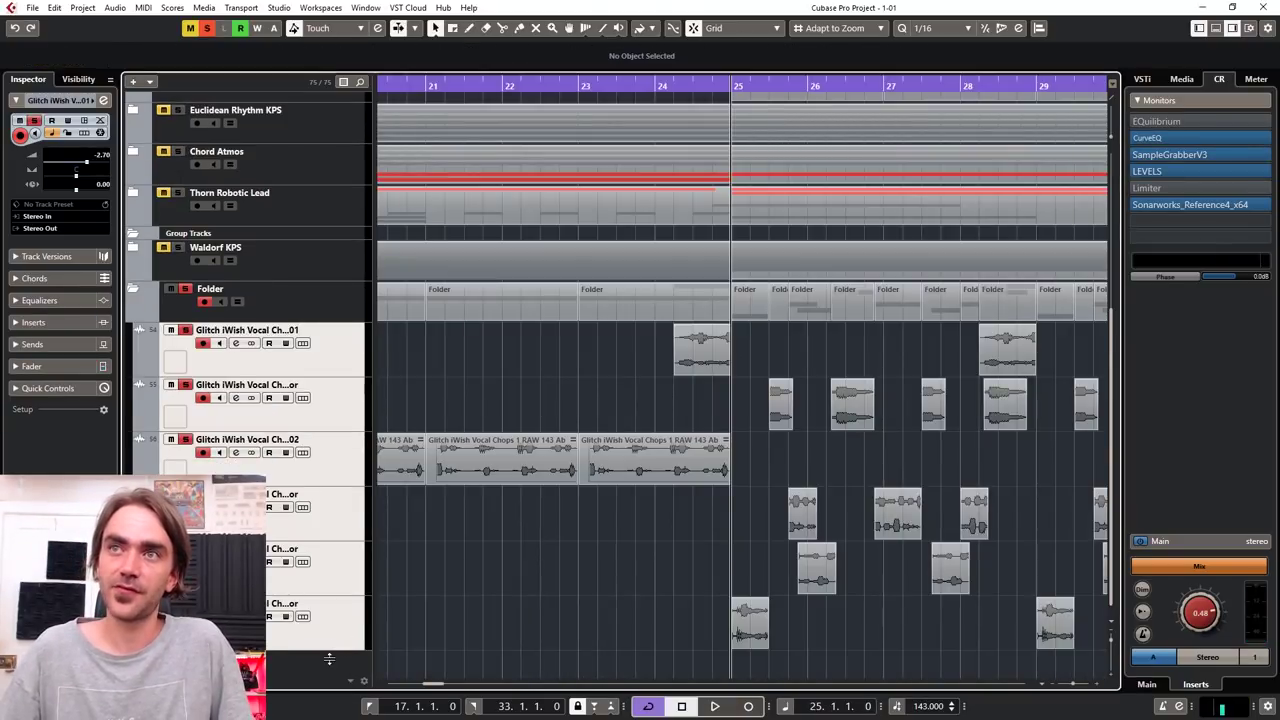
Examine how the Glitch iWish vocal chops are arranged across their tracks from bar 17 to bar 33.
drag(333, 648, 333, 668)
scroll(480, 580, down, 2)
scroll(617, 508, down, 2)
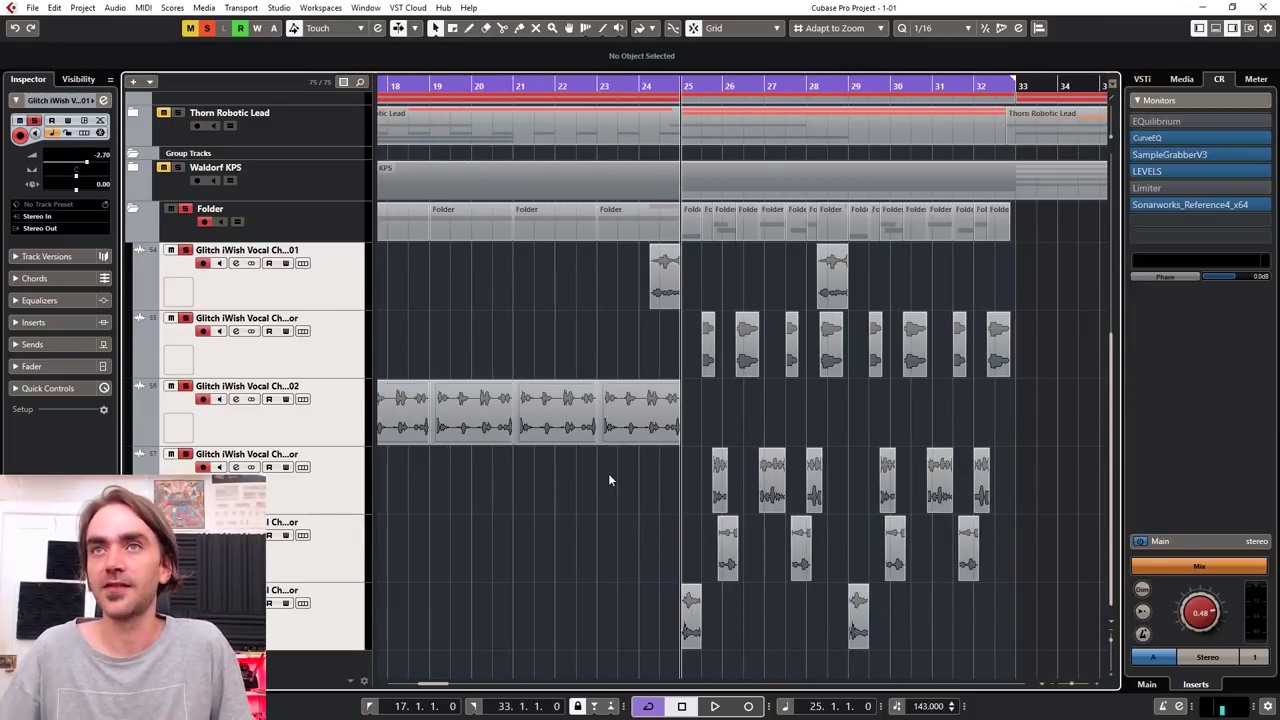
scroll(608, 478, right, 3)
scroll(640, 520, left, 8)
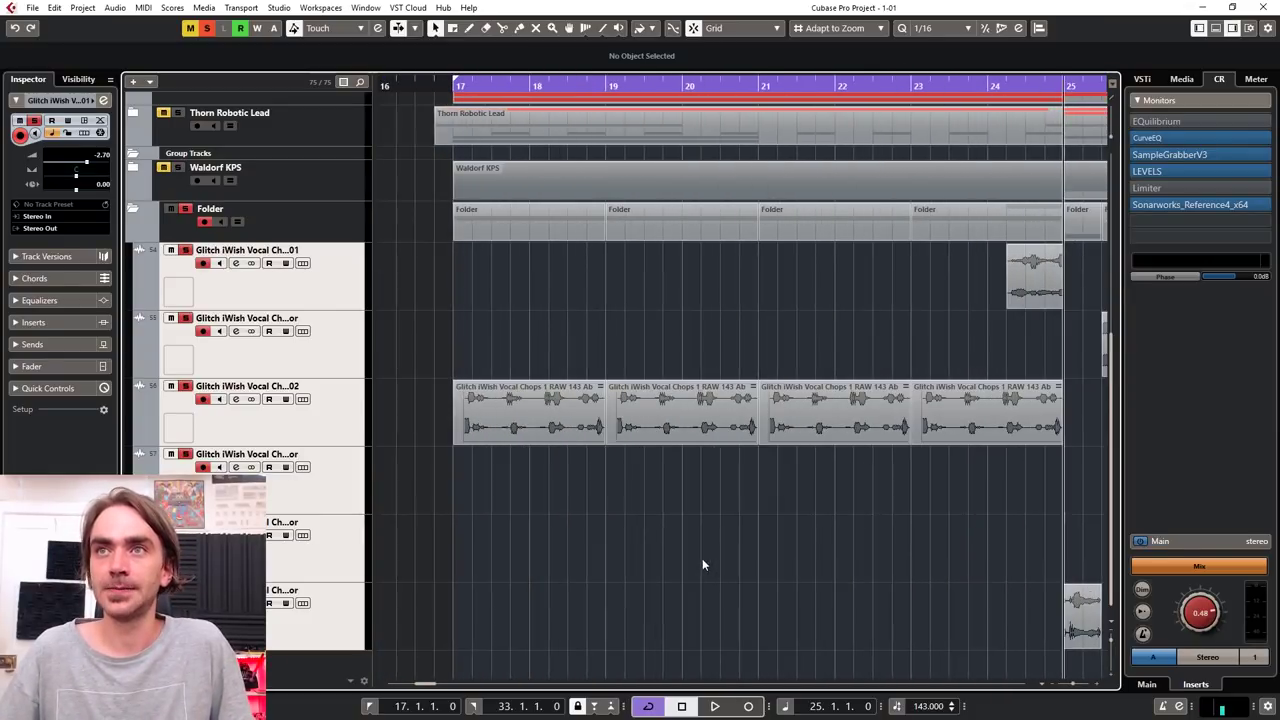
scroll(641, 425, up, 2)
click(640, 405)
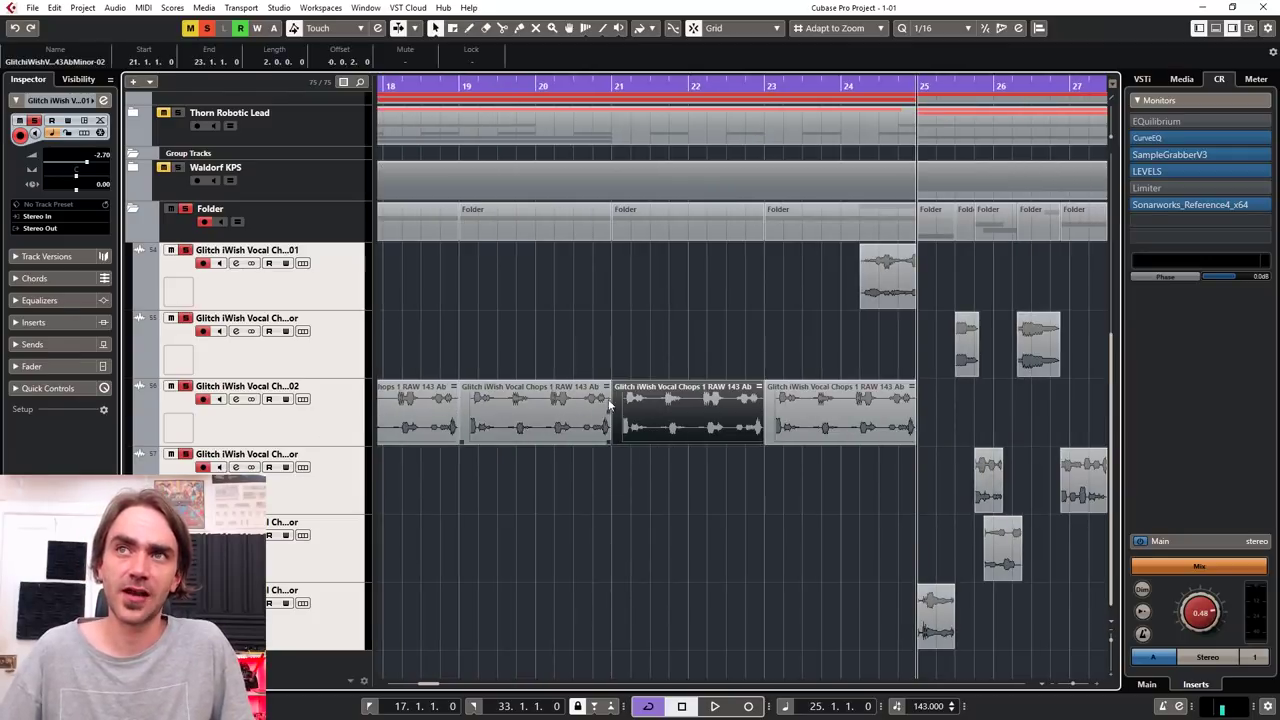
Examine how the chopped vocal events are spread across the Glitch iWish tracks from bar 24 to bar 33, and clear the event selection.
scroll(490, 390, right, 3)
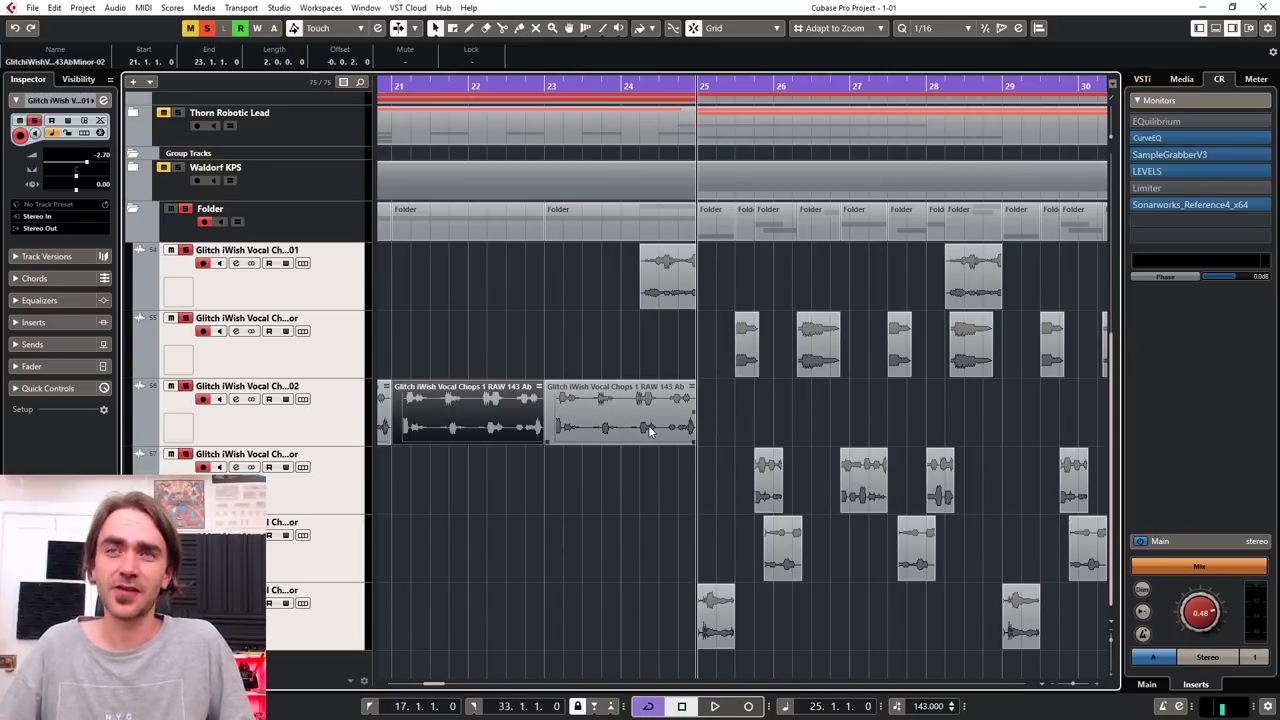
scroll(634, 496, right, 4)
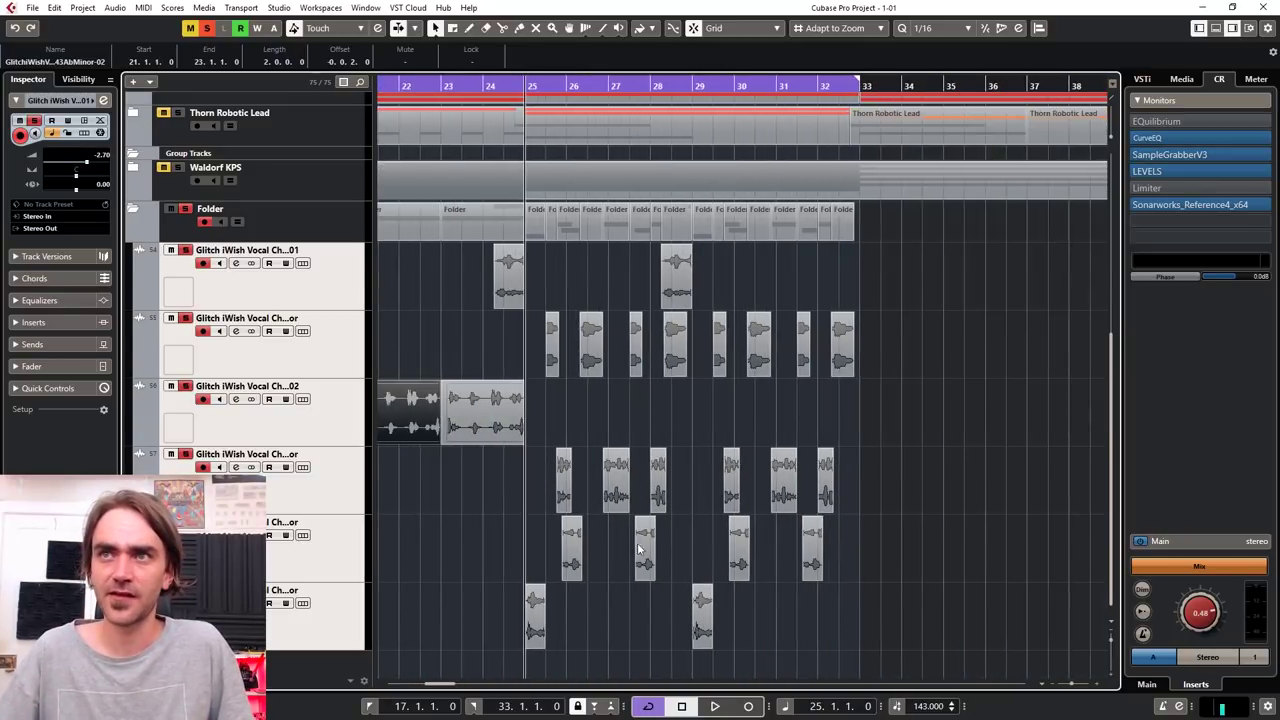
scroll(658, 556, left, 1)
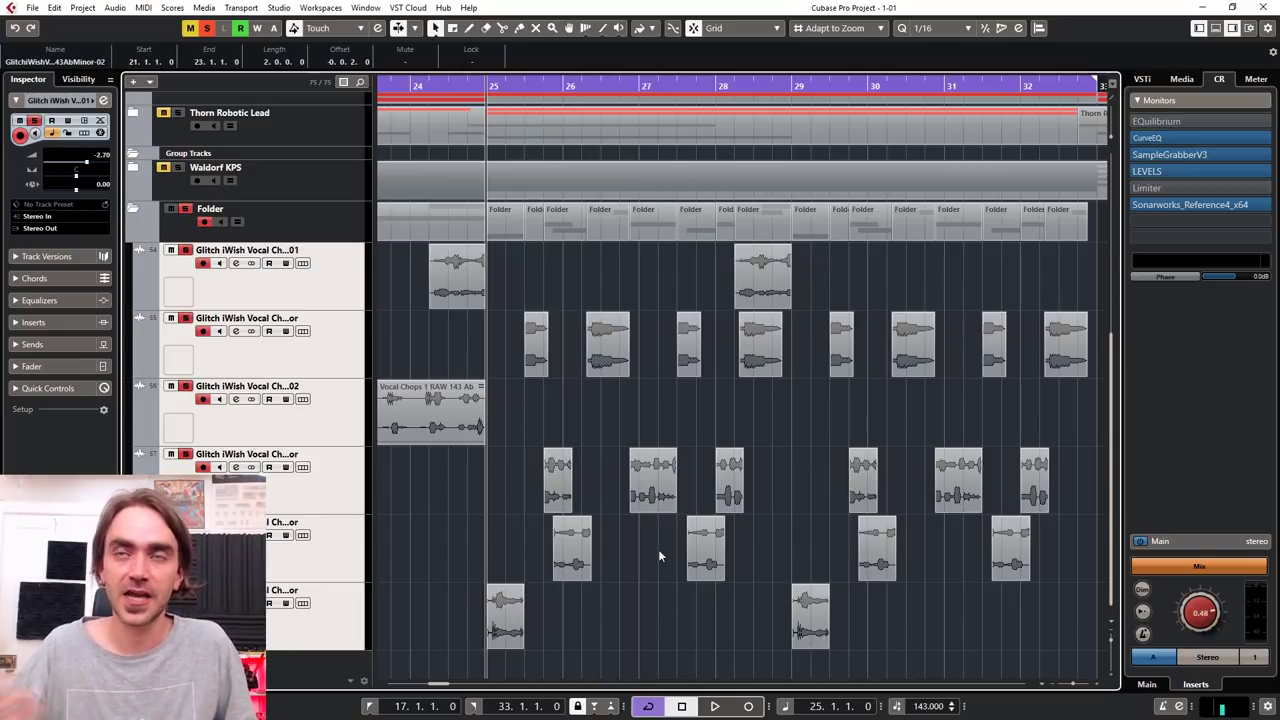
scroll(616, 460, down, 4)
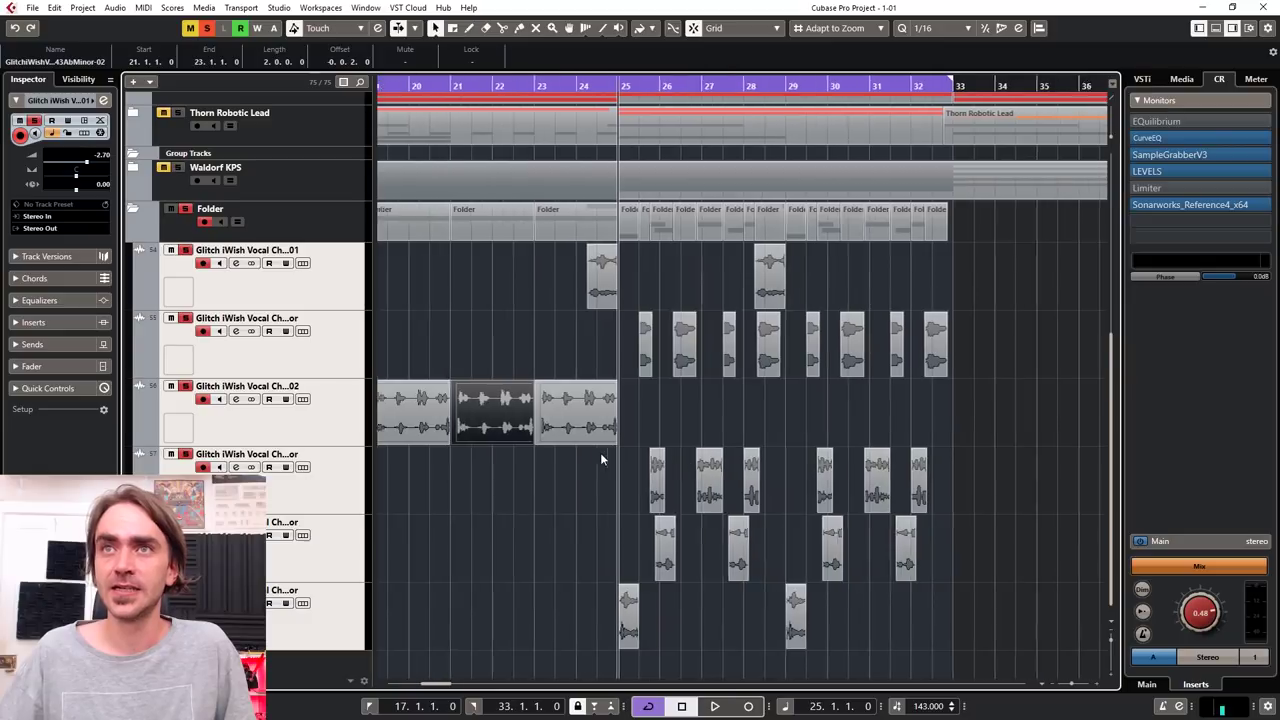
click(622, 450)
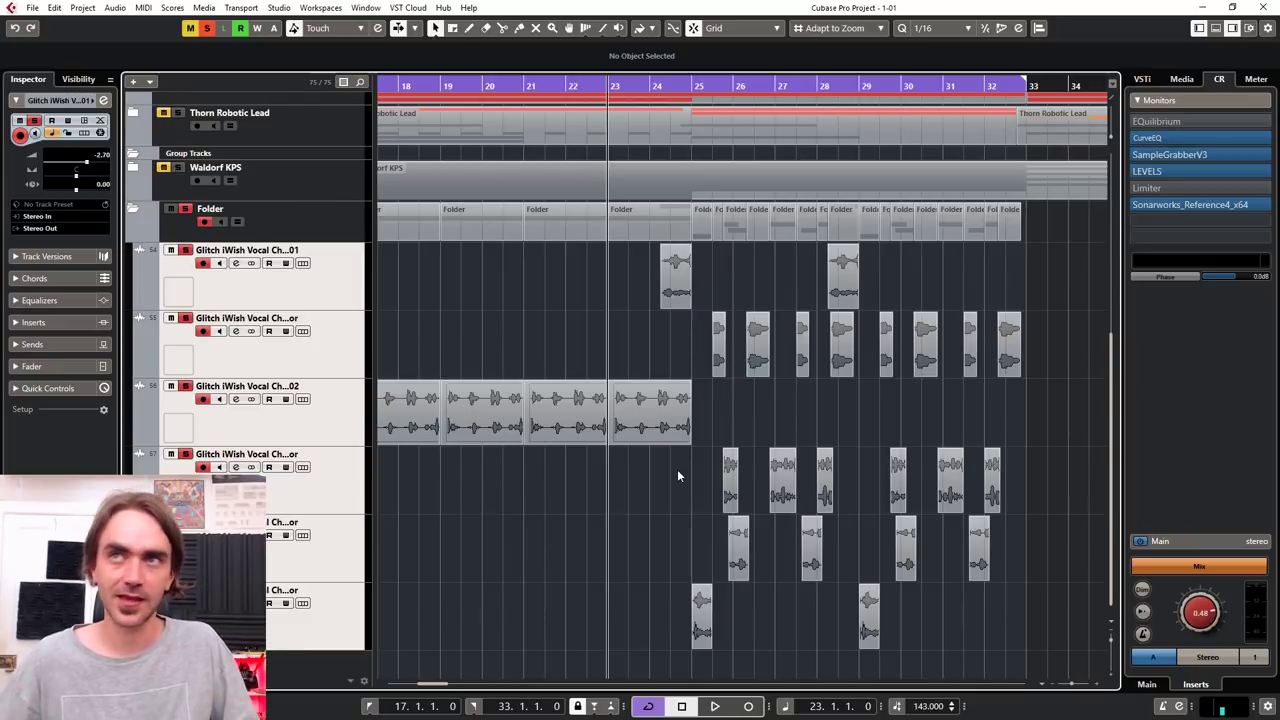
Play the loop from bar 17 with the vocal tracks unsoloed, and follow the repeated two-bar chops leading up to bar 25.
key(g)
key(space)
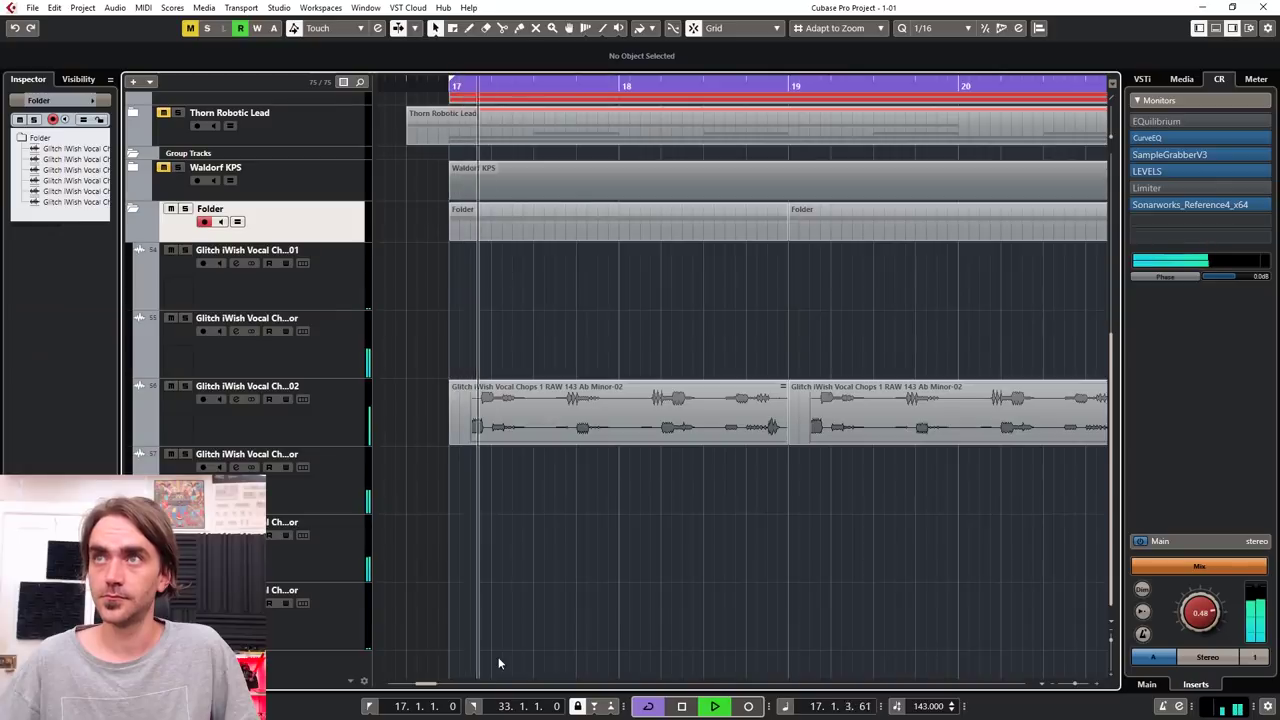
key(Up)
key(h)
key(h)
key(h)
key(h)
scroll(536, 628, down, 4)
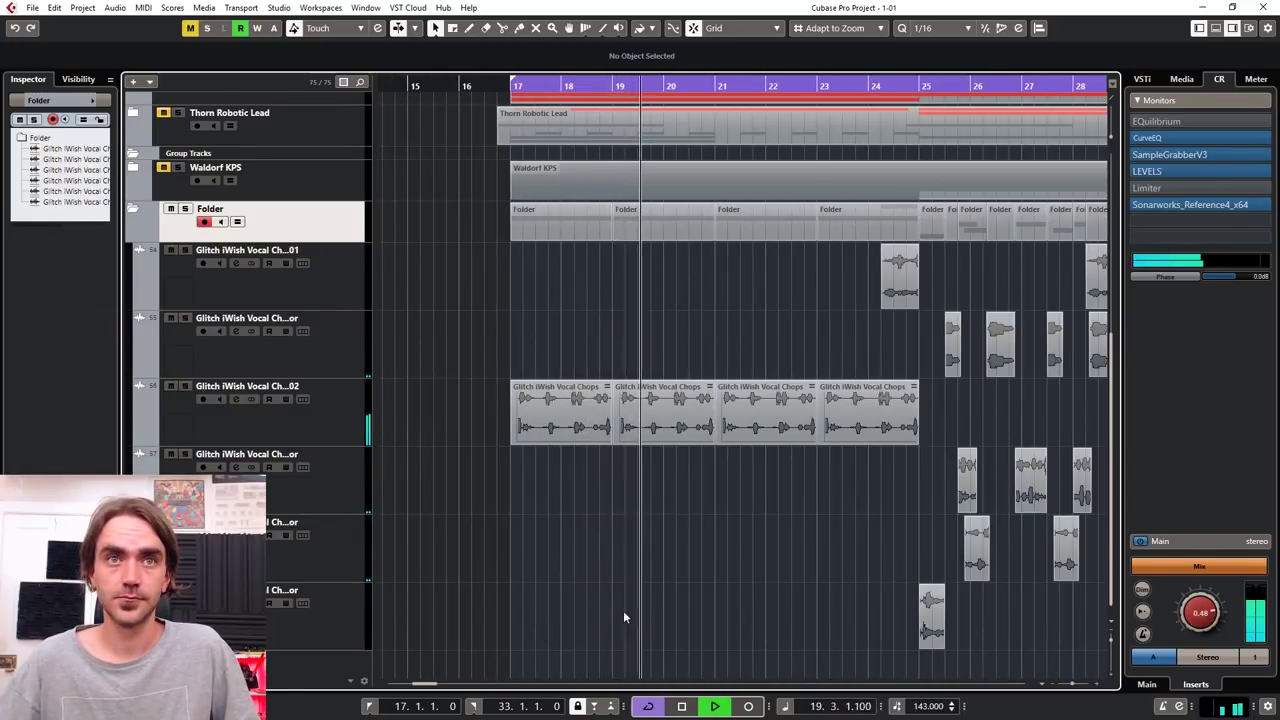
scroll(602, 616, right, 2)
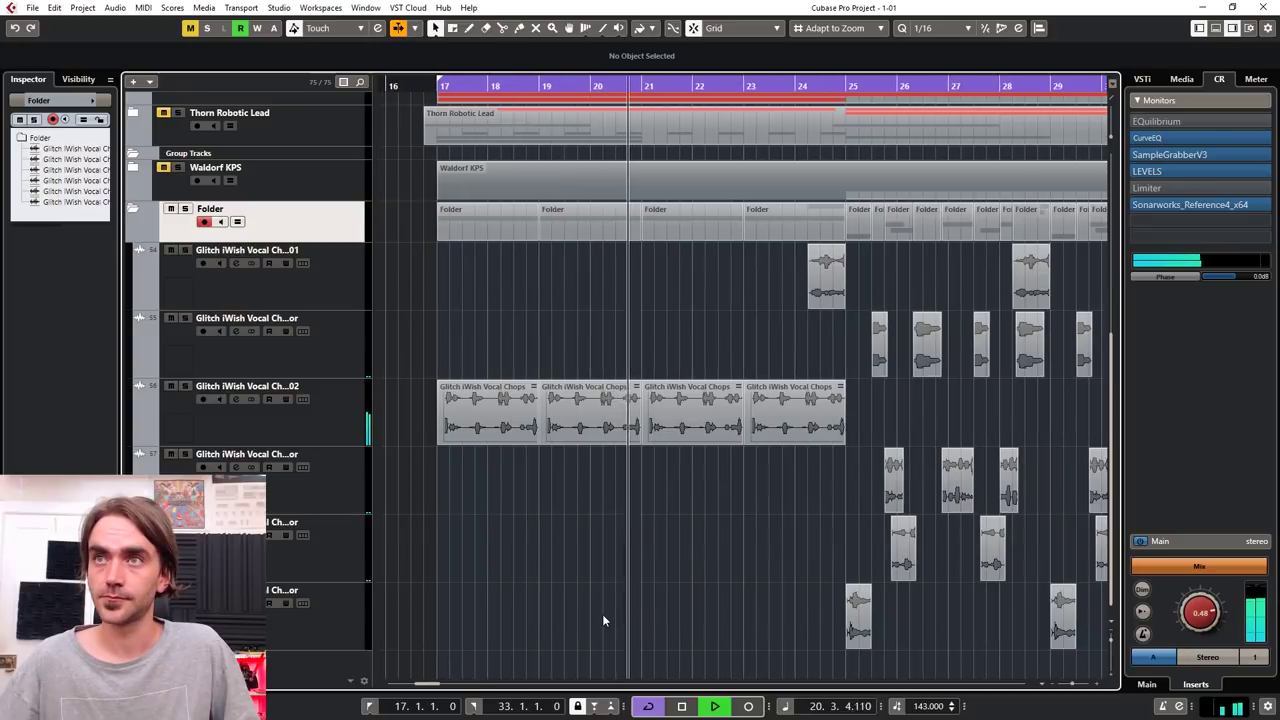
Follow playback of the alternating vocal chops across their tracks from bar 25 to bar 33, and stop playback.
scroll(600, 613, right, 1)
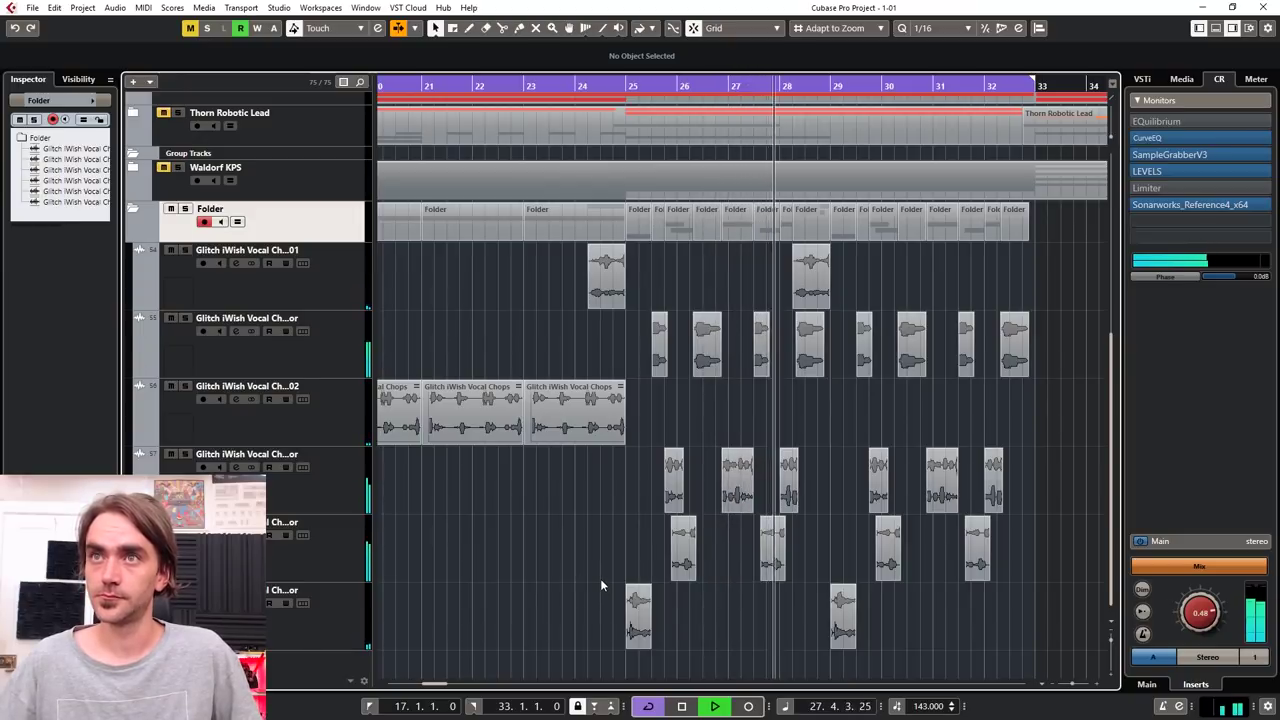
scroll(607, 562, down, 2)
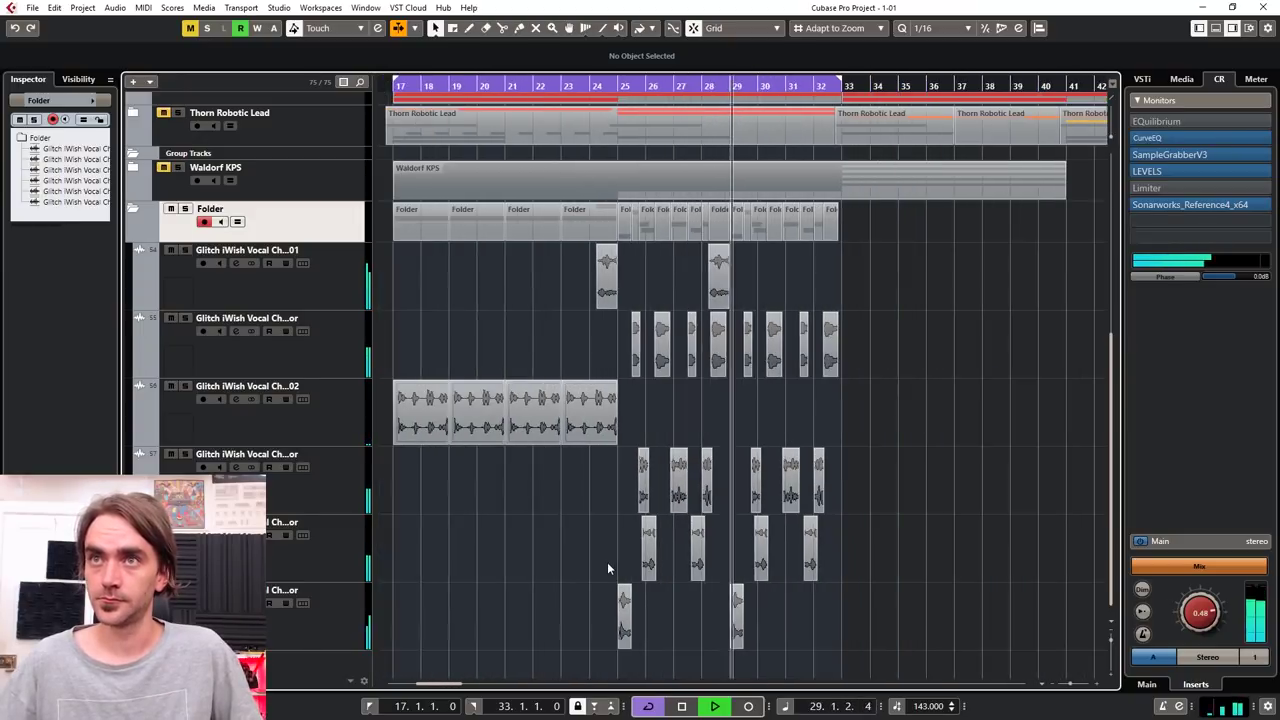
scroll(763, 552, up, 3)
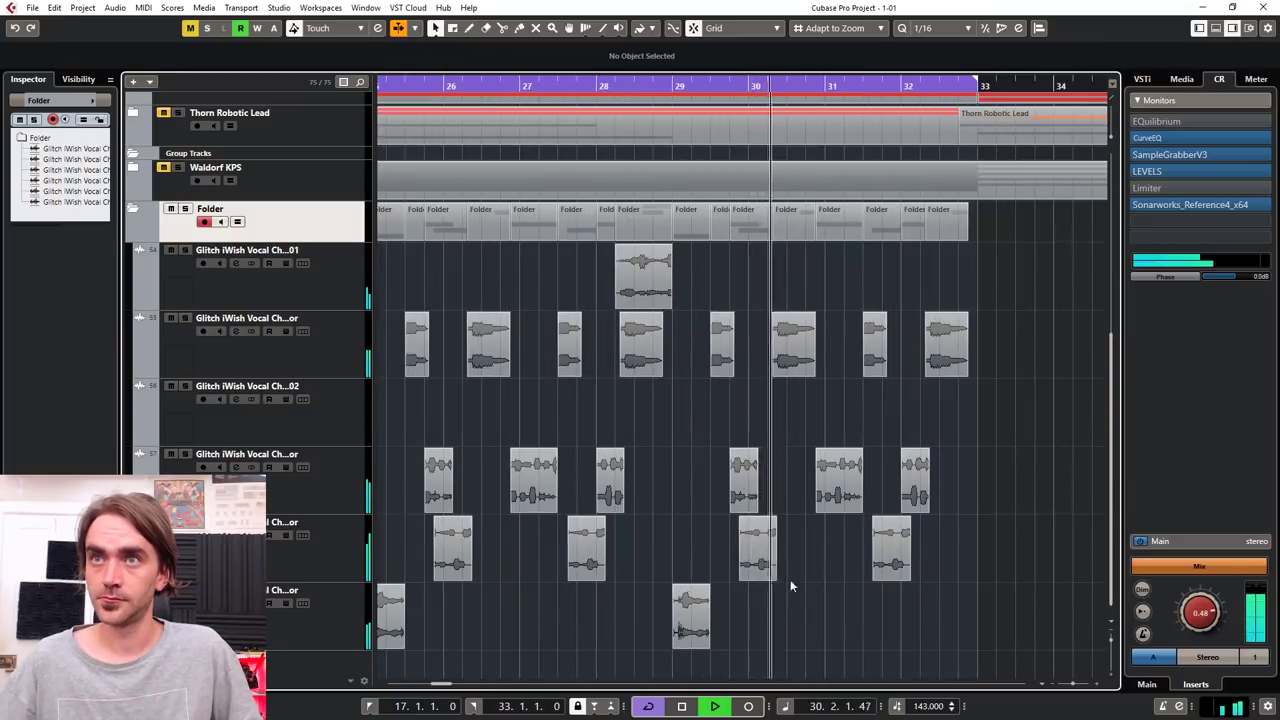
scroll(790, 579, up, 2)
scroll(761, 572, down, 3)
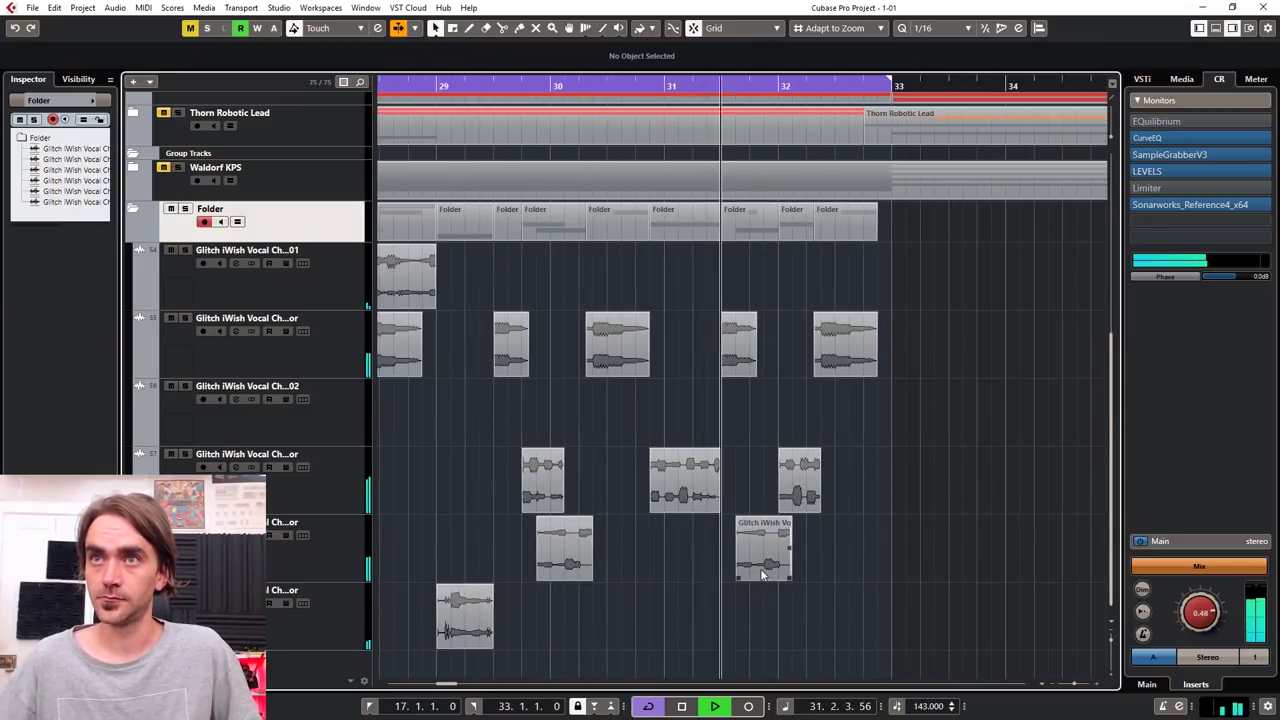
scroll(762, 573, down, 1)
scroll(761, 572, left, 1)
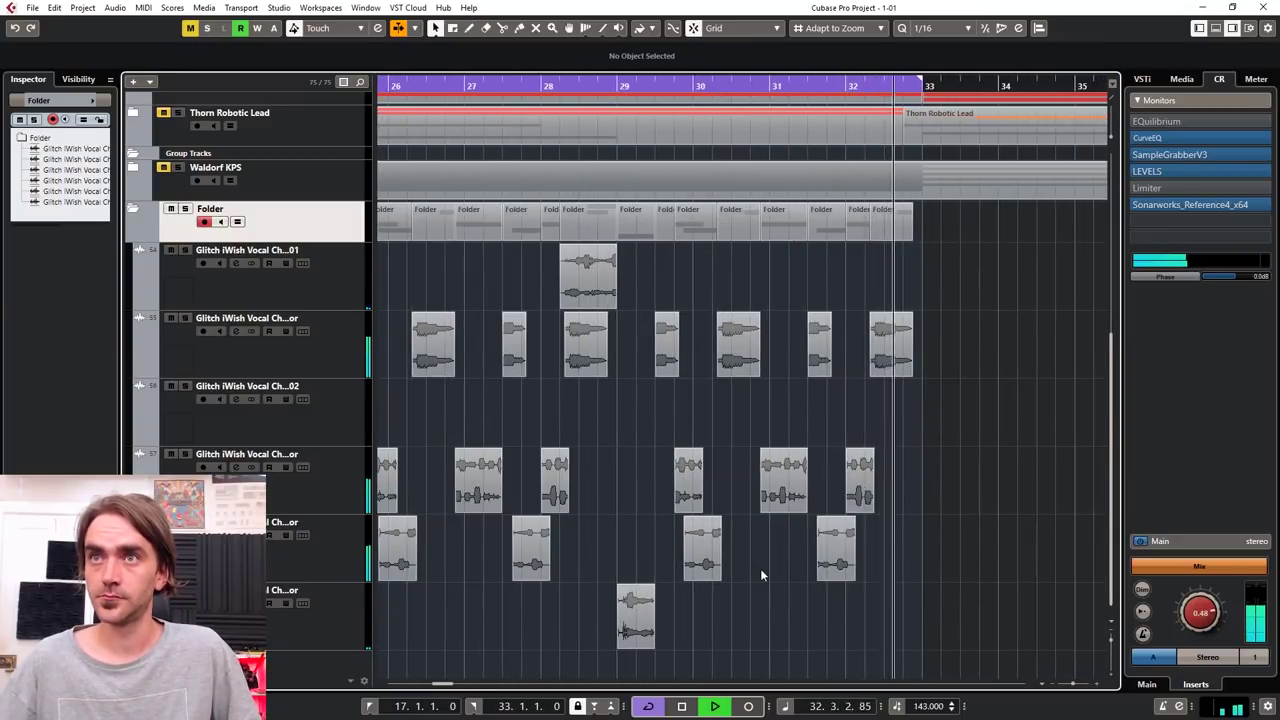
scroll(757, 573, down, 3)
key(space)
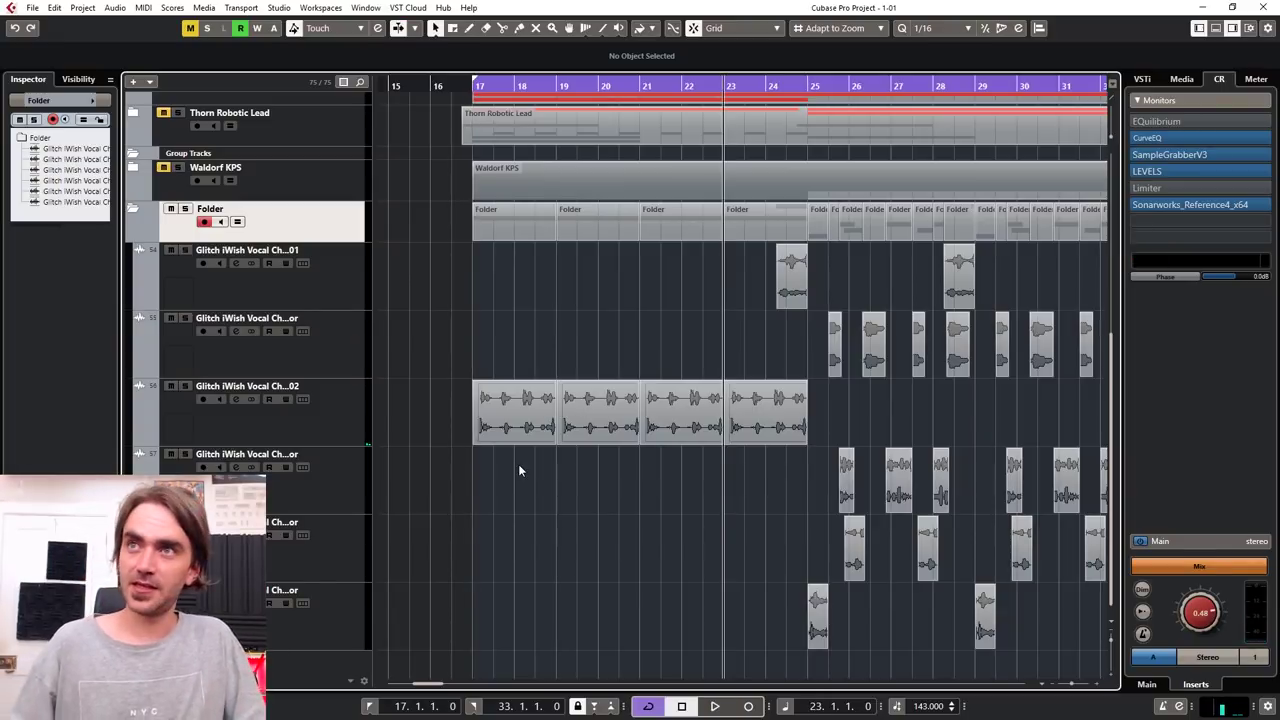